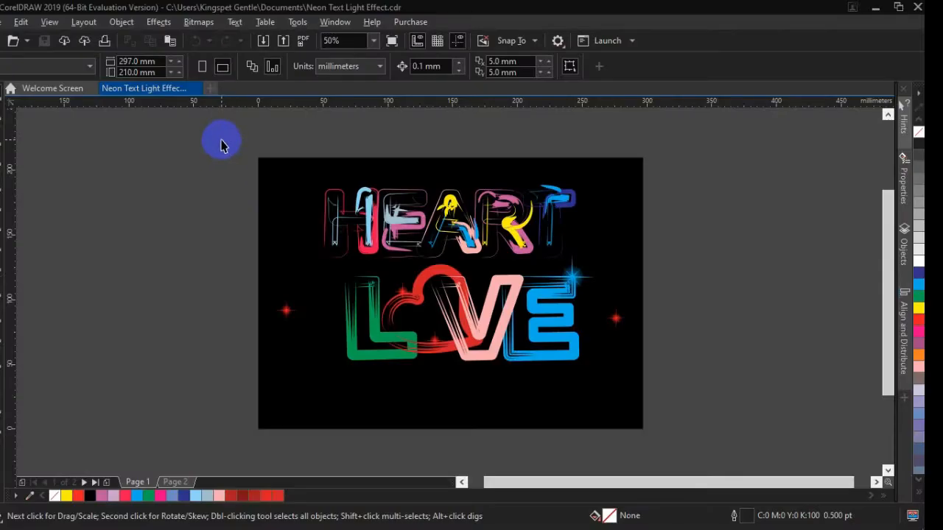
Scale down the finished HEART LOVE artwork with its sparkles and move it off the page, to the left of the black background.
left_click_drag(221, 143, 686, 402)
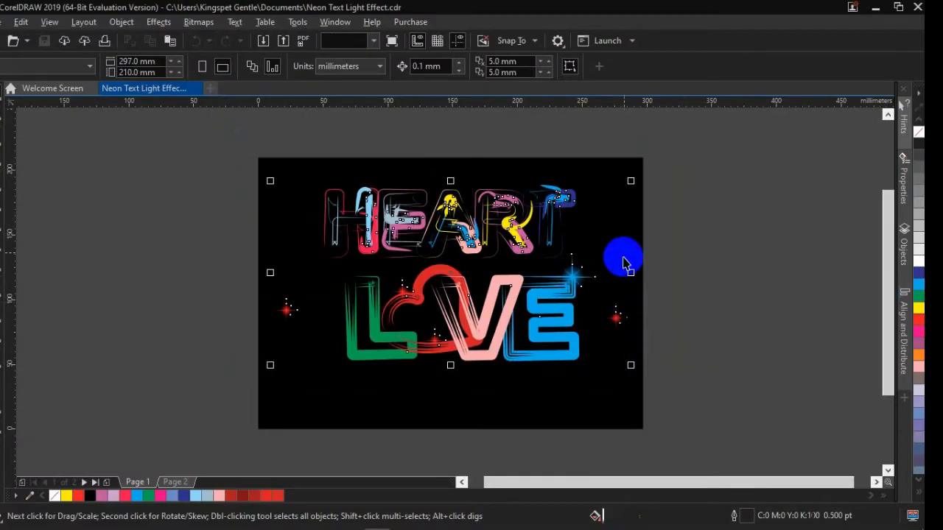
left_click(686, 67)
left_click_drag(633, 184, 432, 288)
left_click_drag(416, 329, 78, 218)
Lock the black background rectangle.
left_click(322, 294)
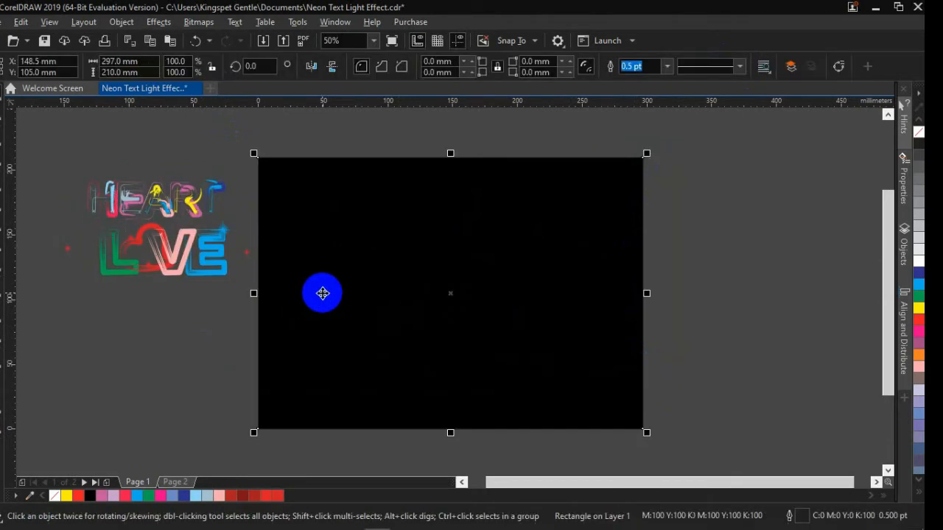
right_click(337, 286)
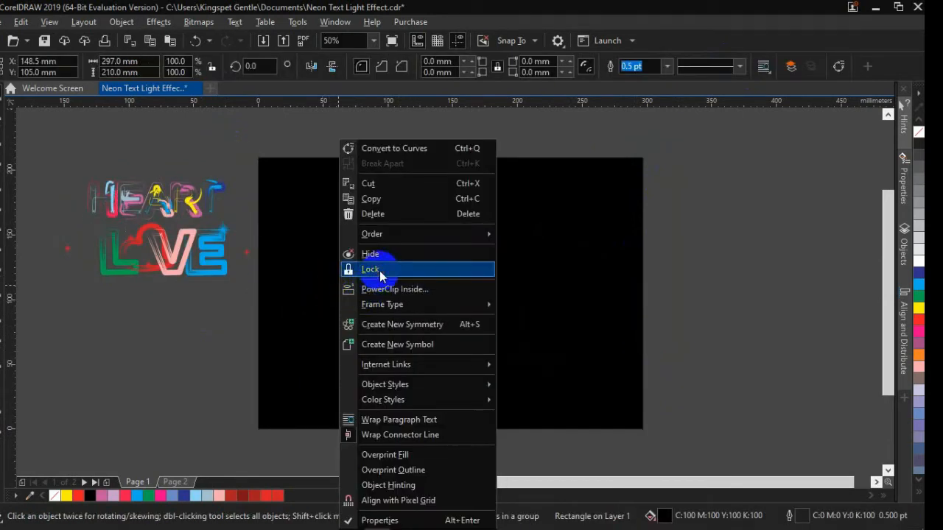
left_click(383, 270)
left_click(674, 232)
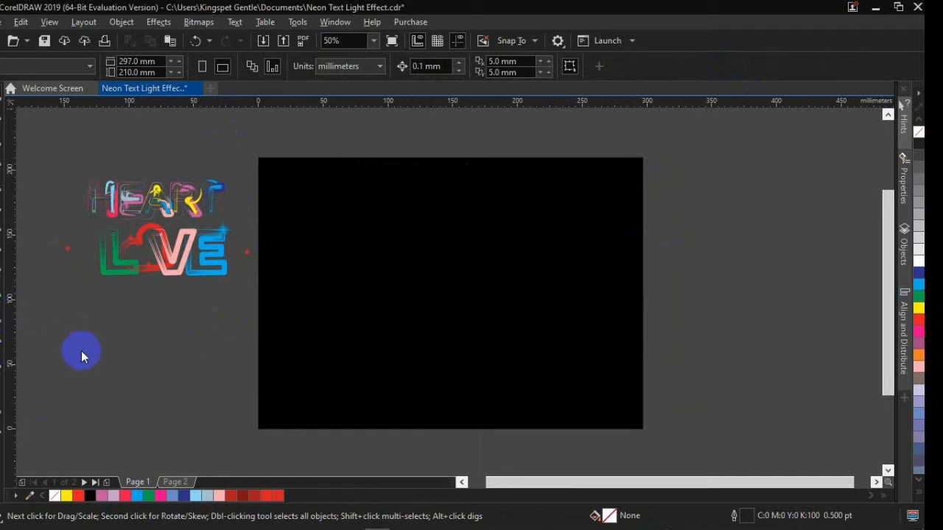
Add the artistic text "LOVE" in the empty area below the reference artwork.
key("F8")
left_click(91, 373)
type("LOVE")
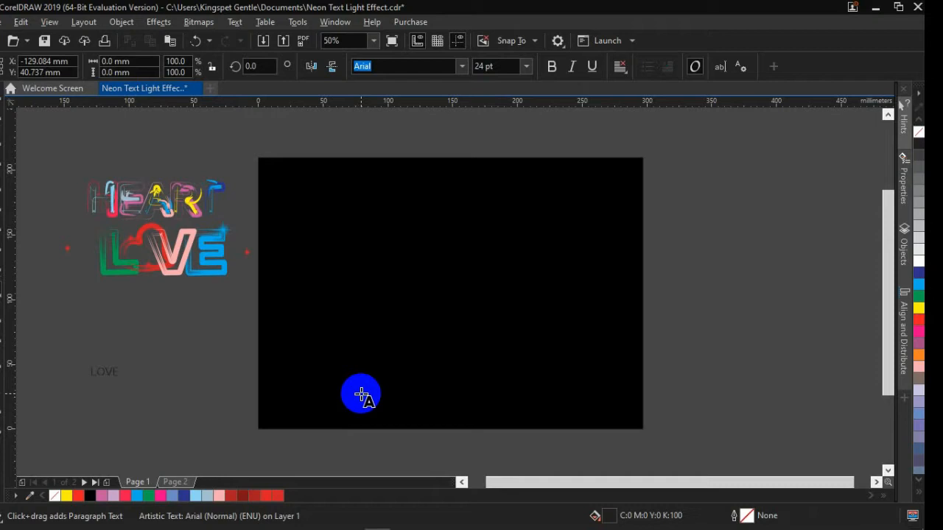
key("Escape")
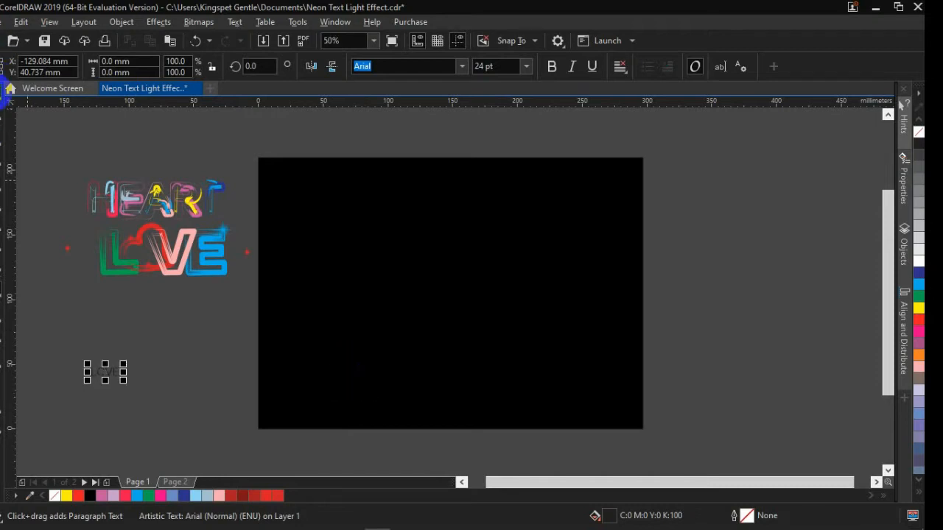
Fill the LOVE text with cyan, centre it on the page and enlarge it to about 189 mm wide.
left_click_drag(123, 364, 215, 336)
left_click_drag(137, 495, 497, 282)
key("p")
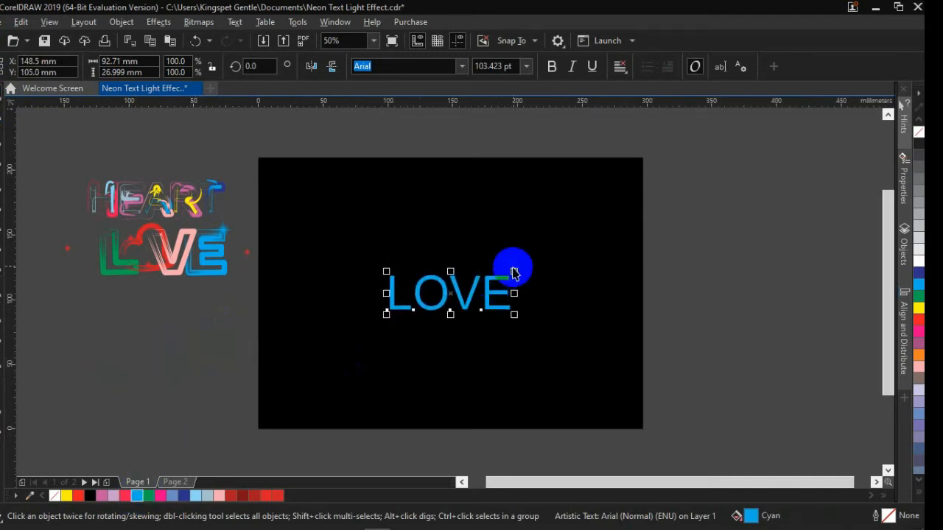
left_click_drag(514, 271, 568, 242)
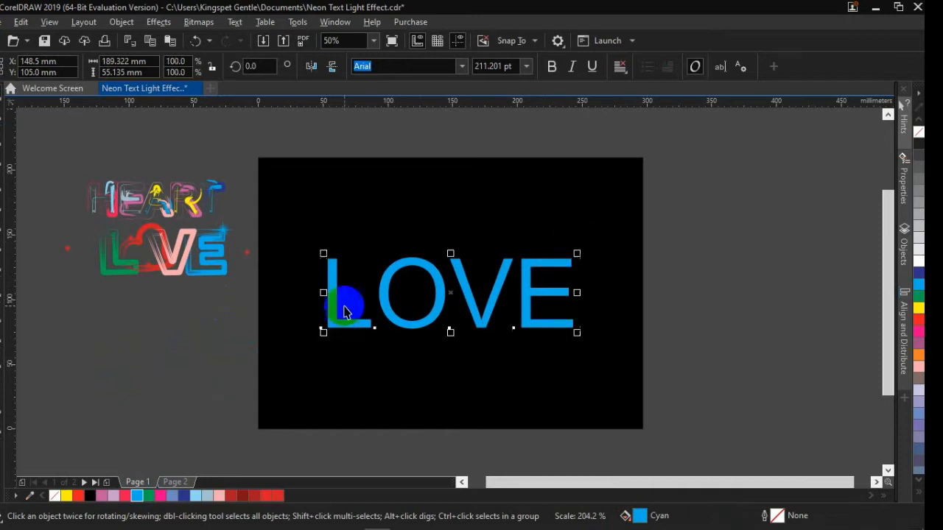
left_click(708, 216)
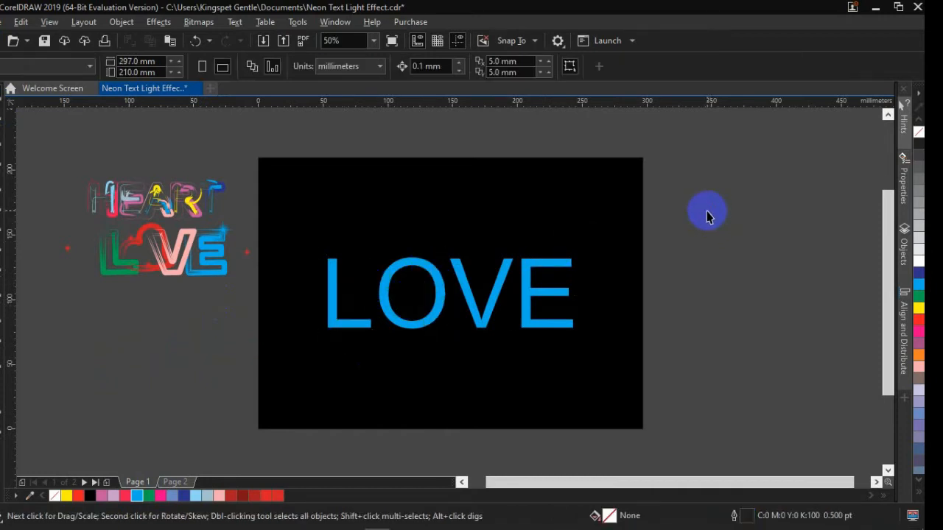
Set the LOVE text's font to Arial Black and centre it on the page again.
left_click(534, 297)
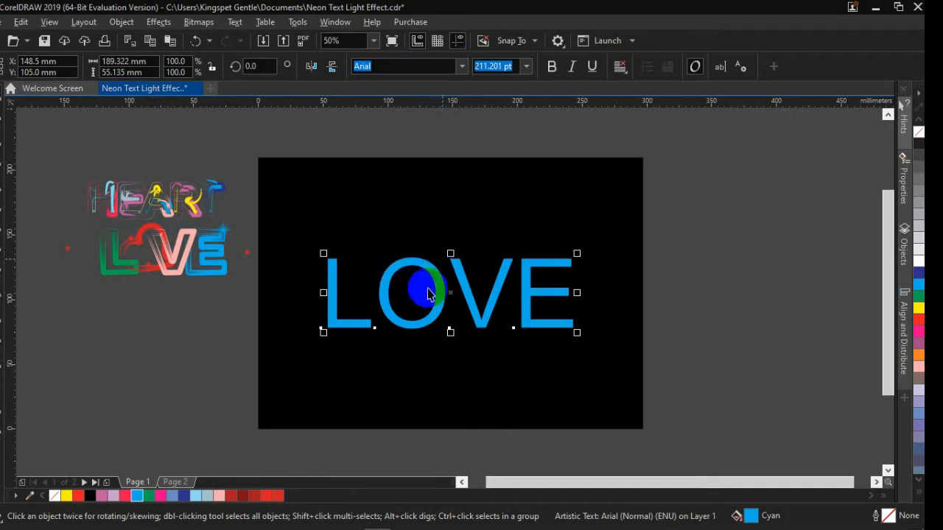
left_click(462, 66)
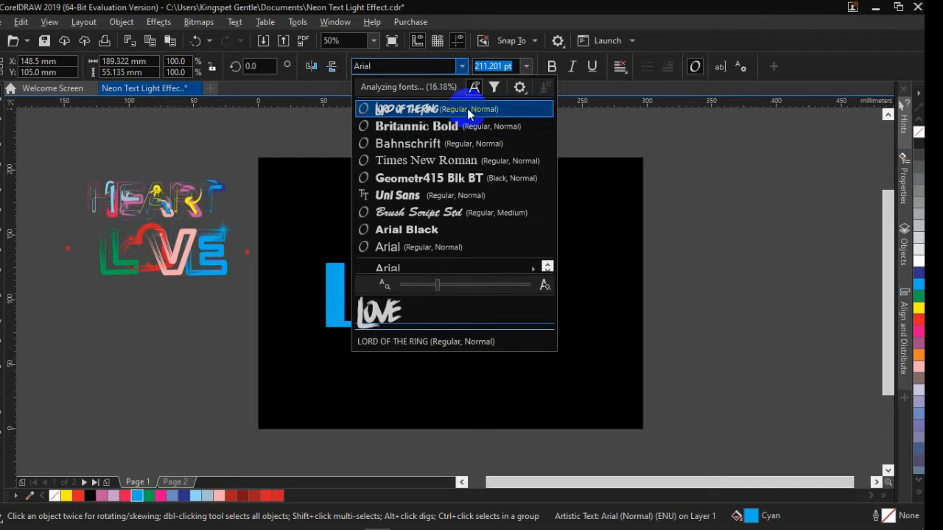
left_click(472, 226)
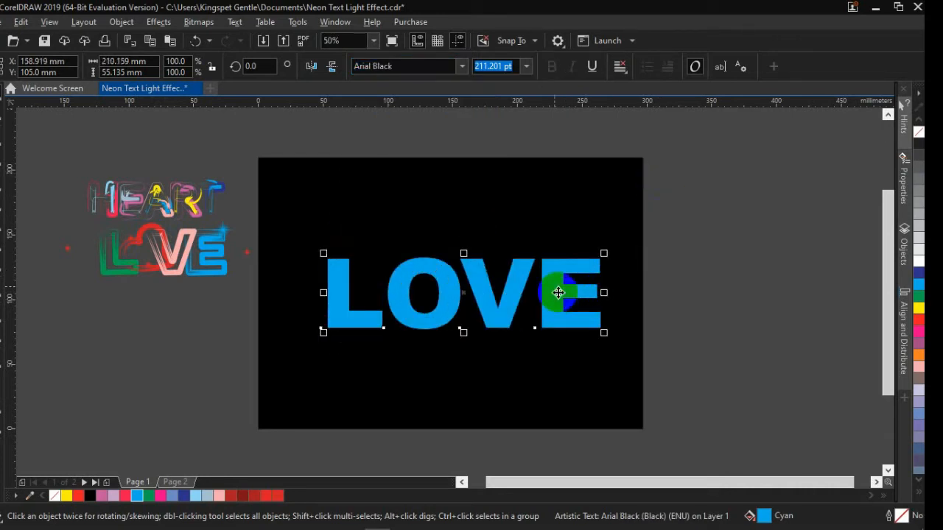
key("p")
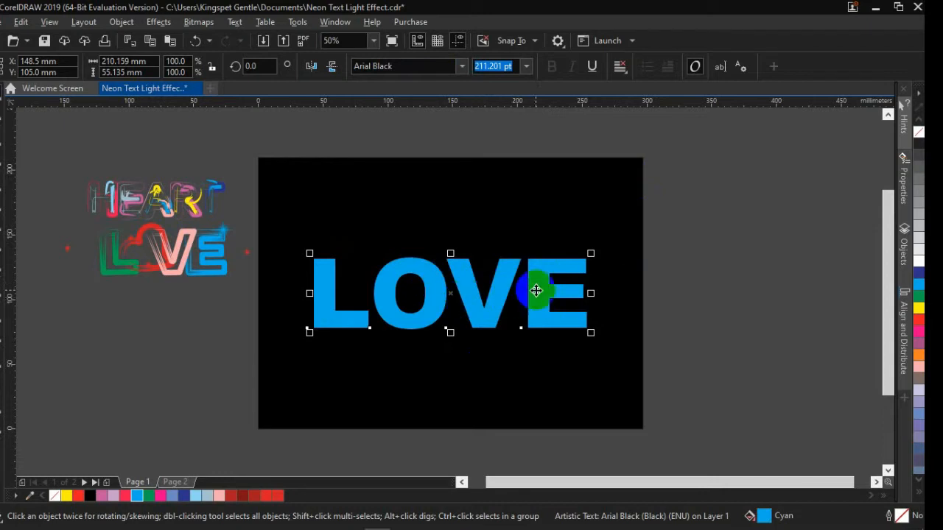
Insert the heart glyph from the Webdings font beside the page.
key("ctrl+F11")
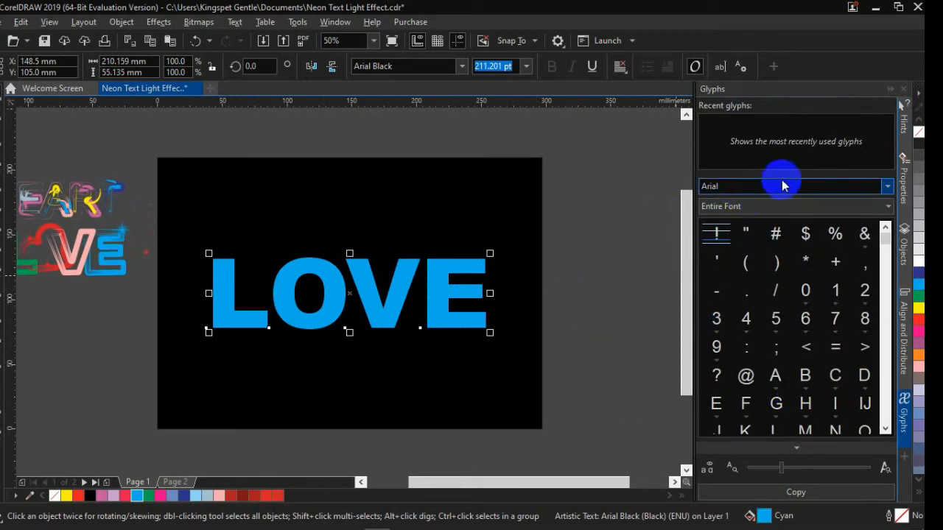
left_click(747, 184)
left_click_drag(743, 192, 665, 198)
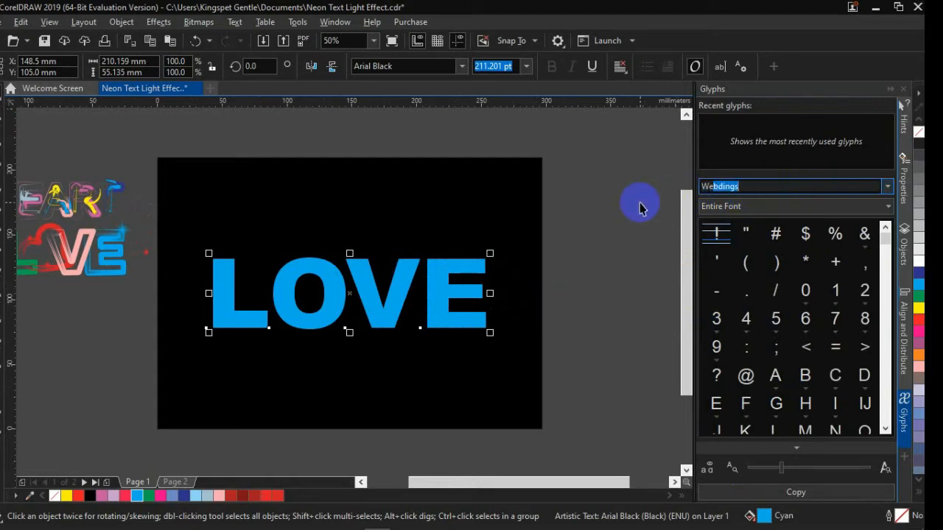
type("W")
key("Return")
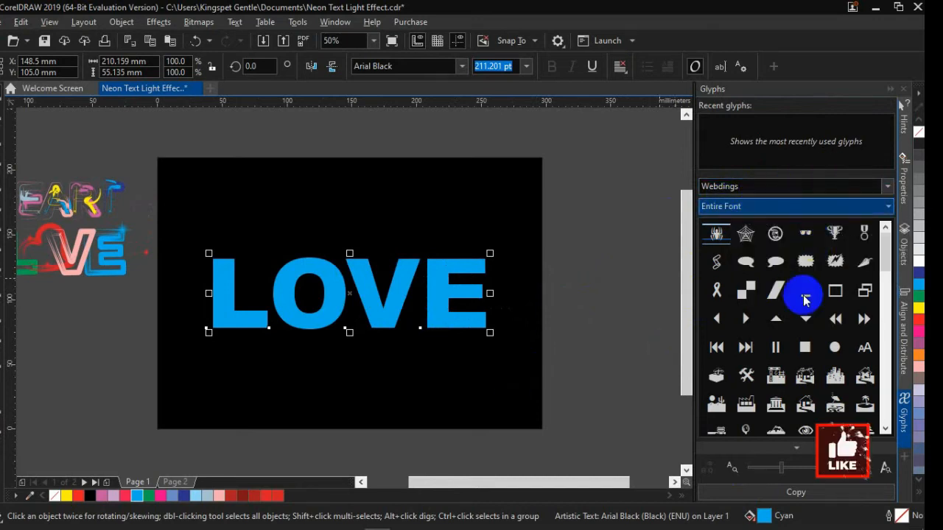
scroll(801, 298, "down", 3)
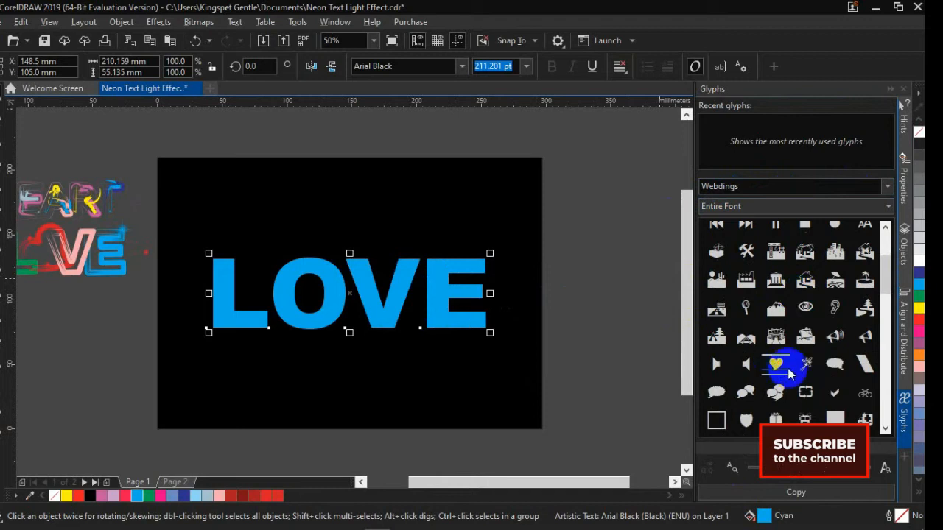
left_click_drag(775, 368, 578, 206)
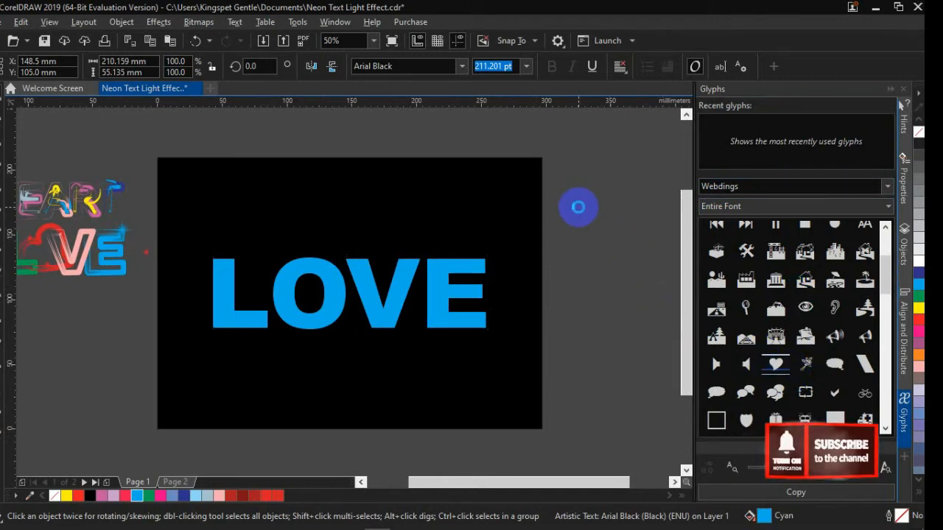
left_click(892, 89)
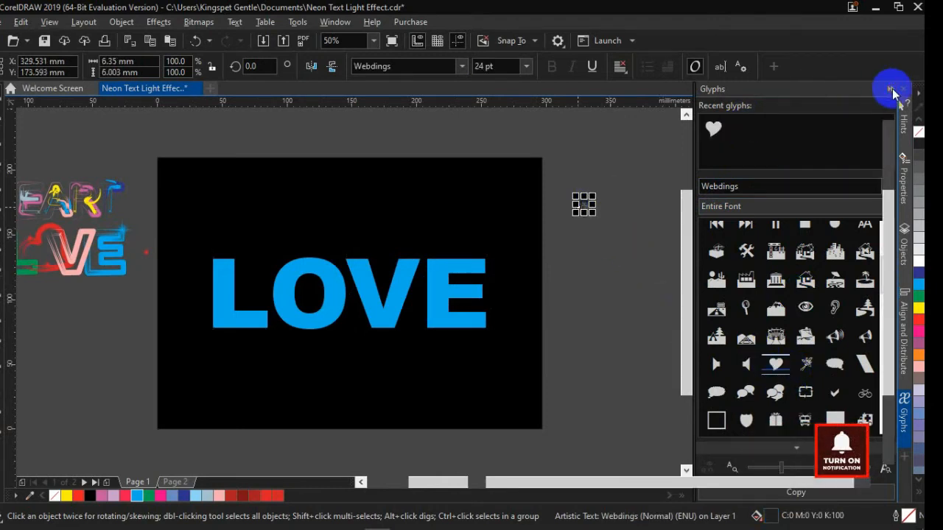
Fill the heart with cyan, resize it to about 47 mm wide and place it just below the letter O.
left_click_drag(695, 211, 800, 374)
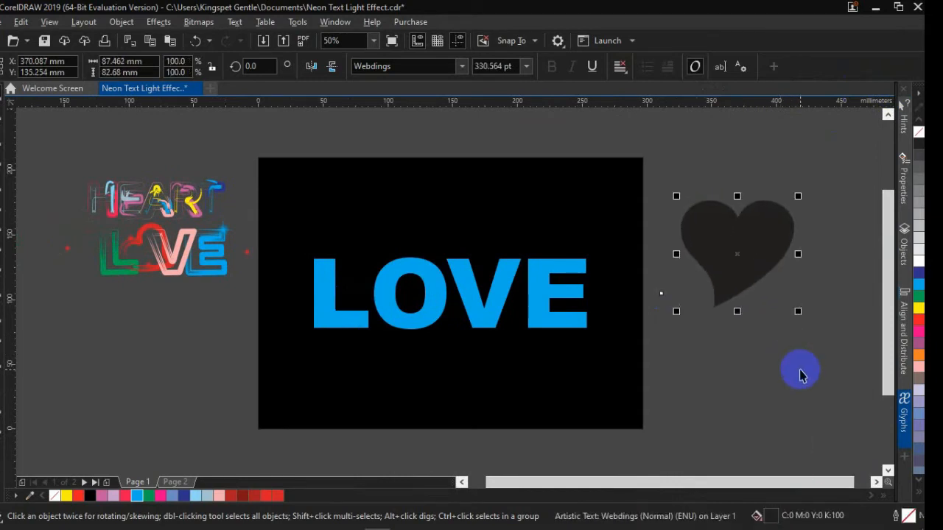
left_click(135, 495)
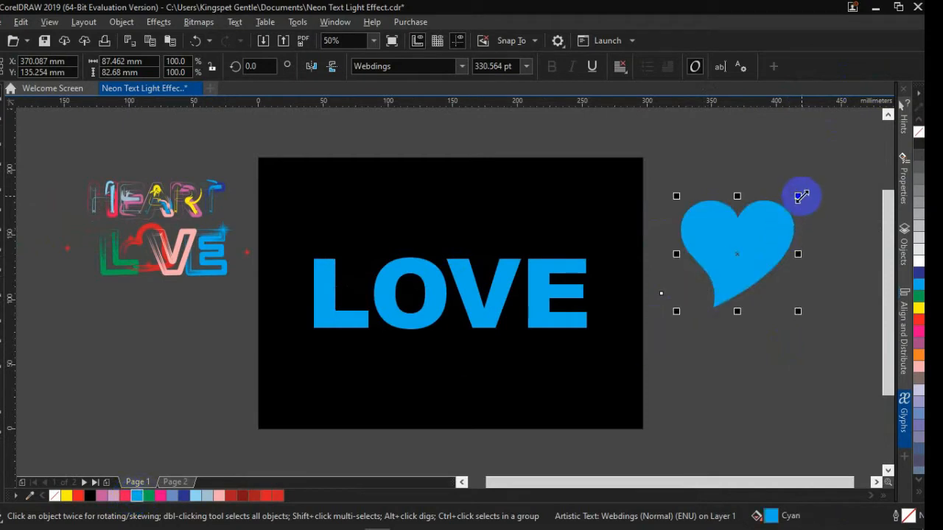
left_click_drag(799, 197, 745, 247)
left_click_drag(730, 280, 440, 358)
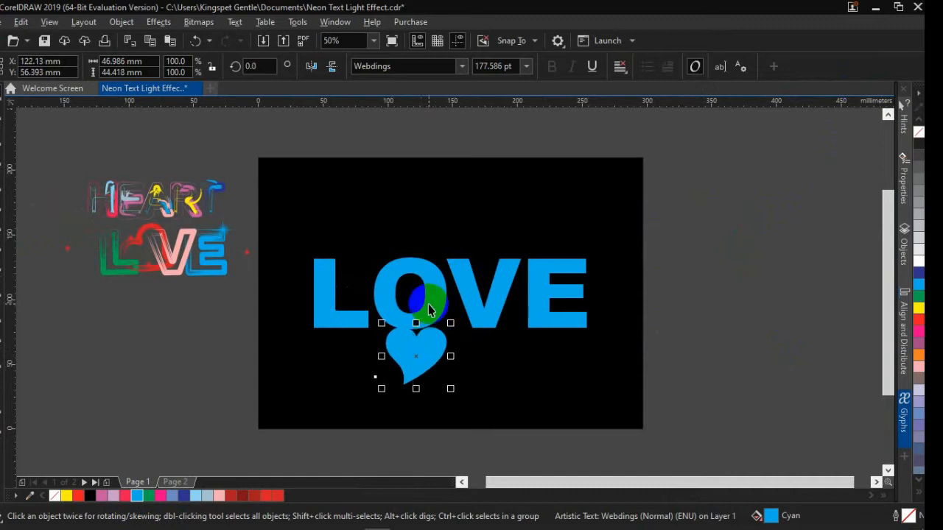
Break the LOVE text apart into single letters and delete the O.
left_click(429, 304)
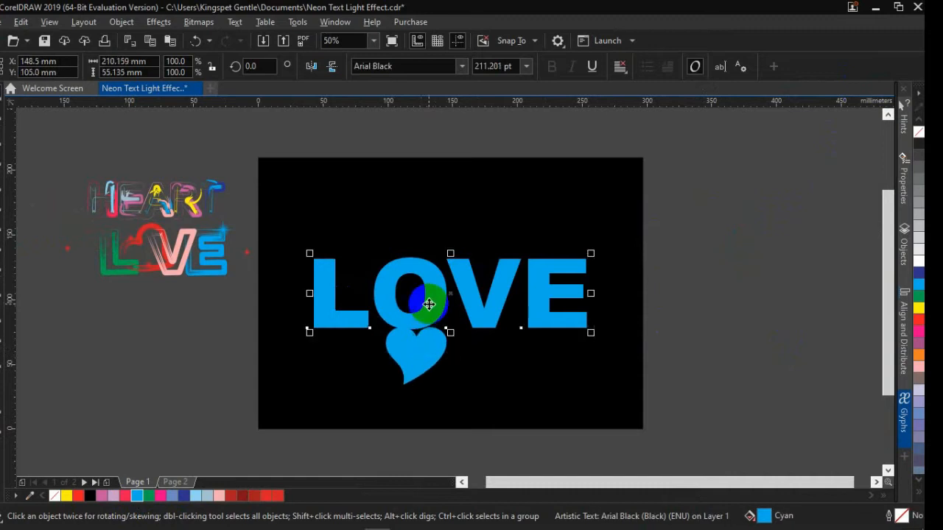
left_click(115, 22)
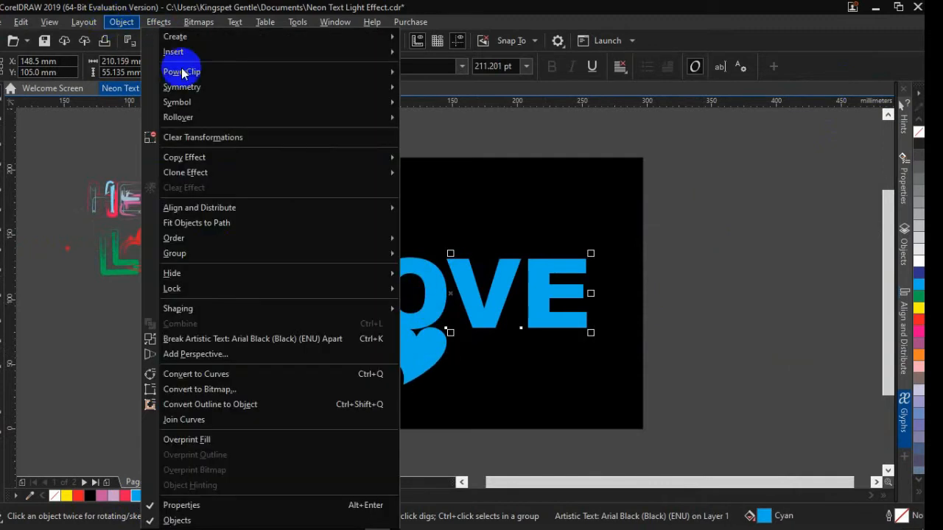
left_click(215, 340)
left_click(435, 305)
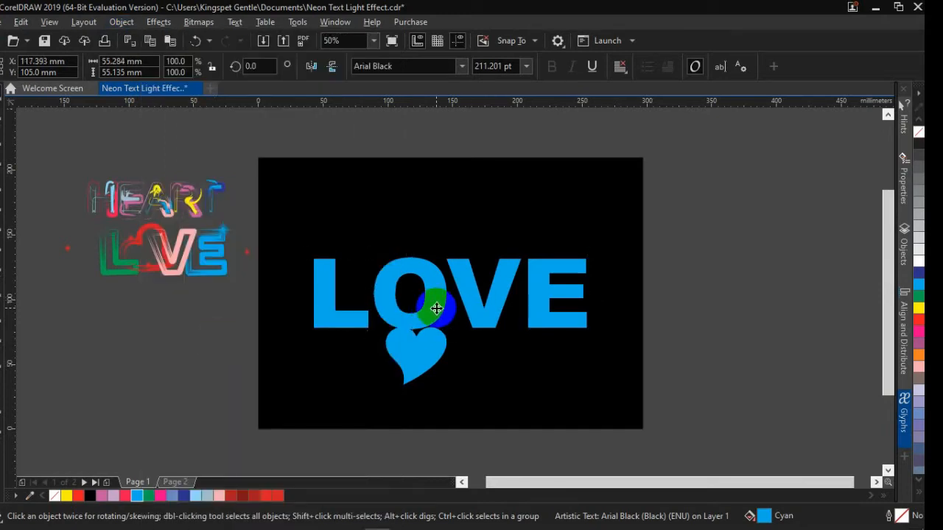
key("Delete")
Fit the heart into the gap between L and V at about 60 mm wide and mirror it horizontally.
left_click_drag(416, 355, 414, 280)
left_click_drag(434, 325, 455, 341)
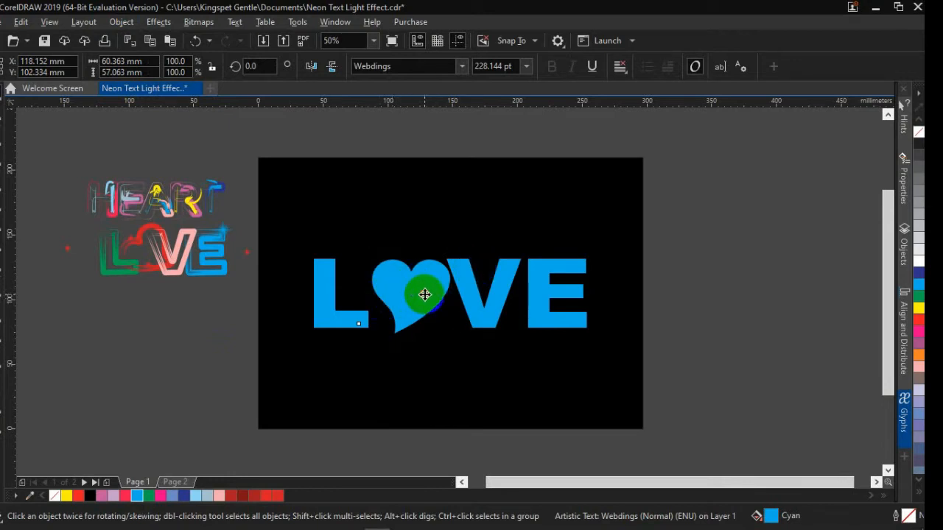
left_click_drag(422, 295, 424, 299)
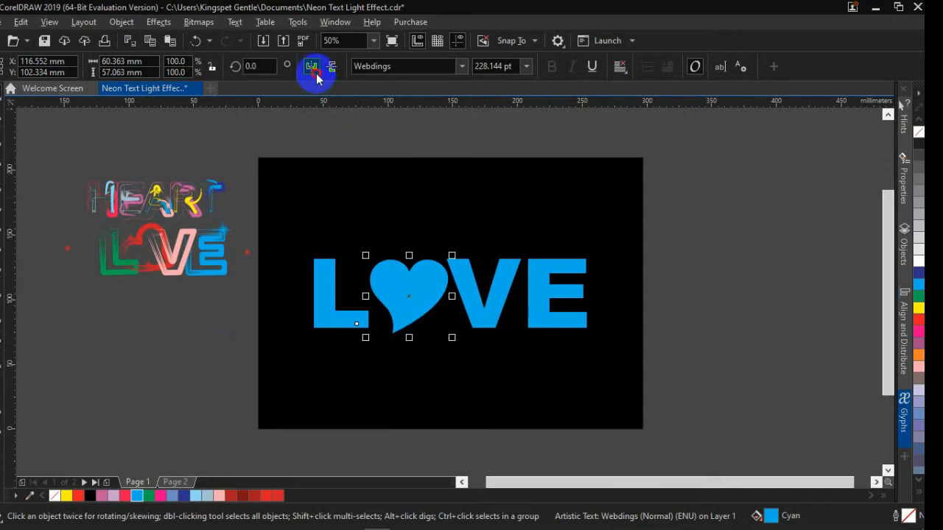
left_click(741, 227)
left_click_drag(711, 219, 267, 384)
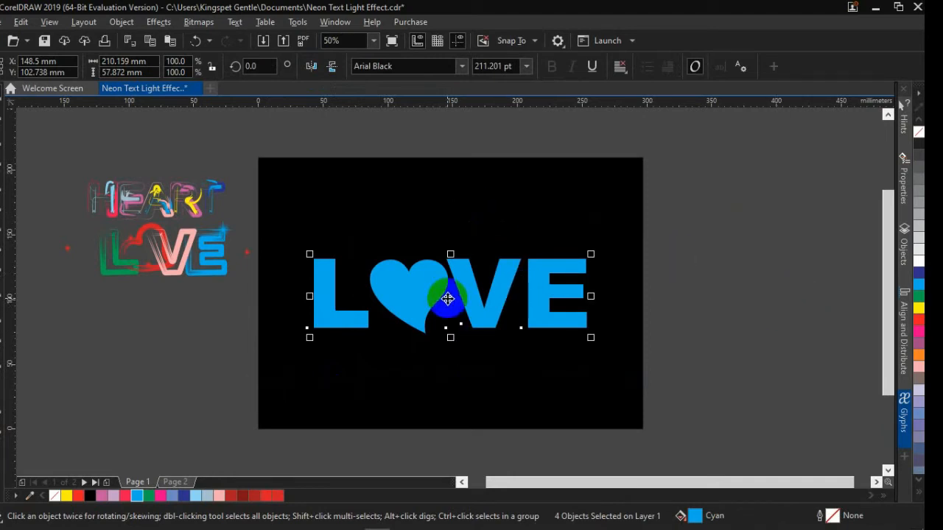
left_click(729, 224)
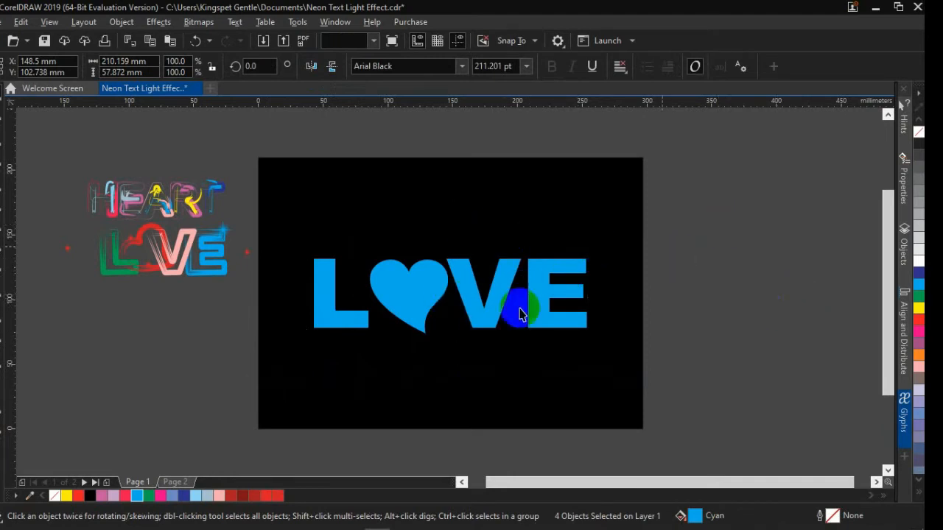
left_click(430, 301)
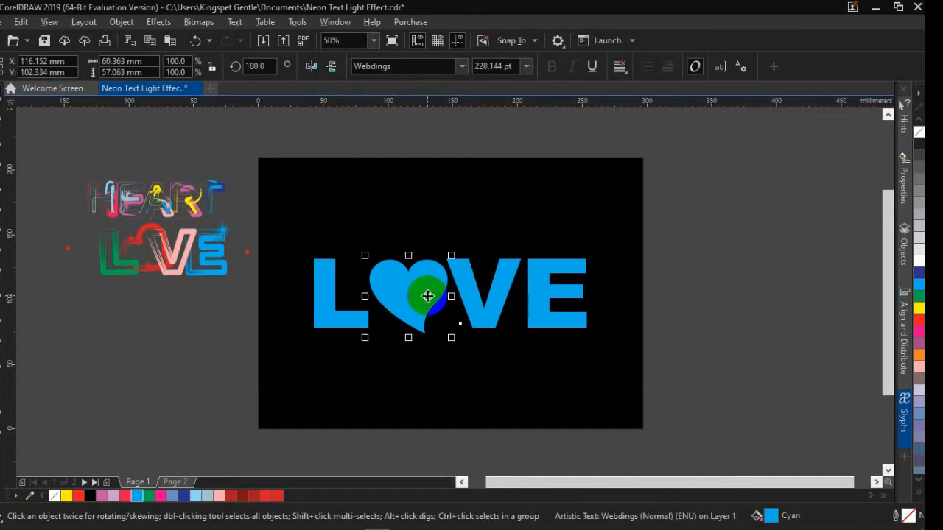
Convert the three letters and the heart to curves and weld them into one shape.
left_click_drag(745, 204, 246, 409)
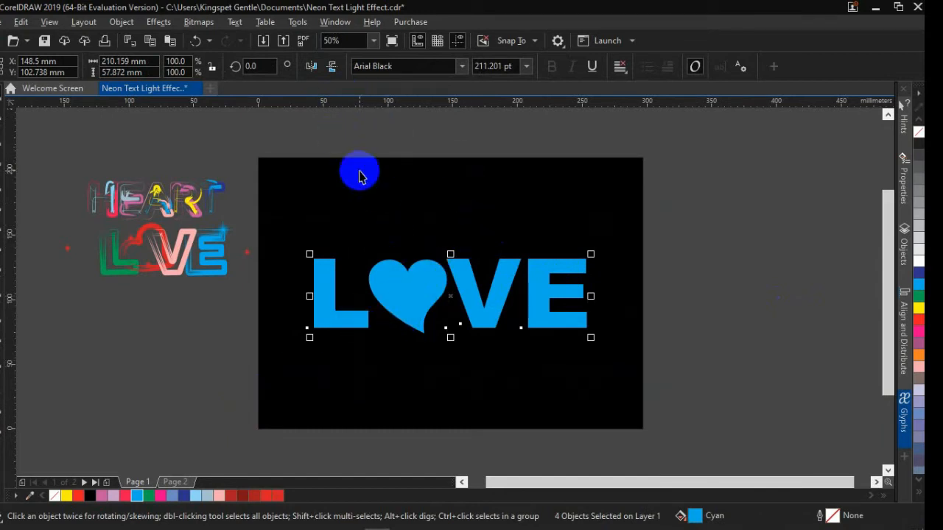
right_click(387, 276)
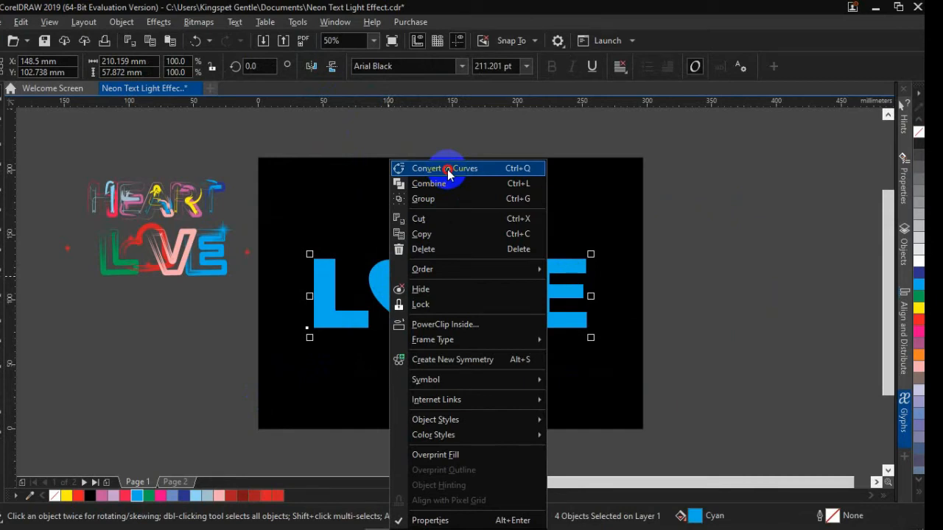
left_click(446, 169)
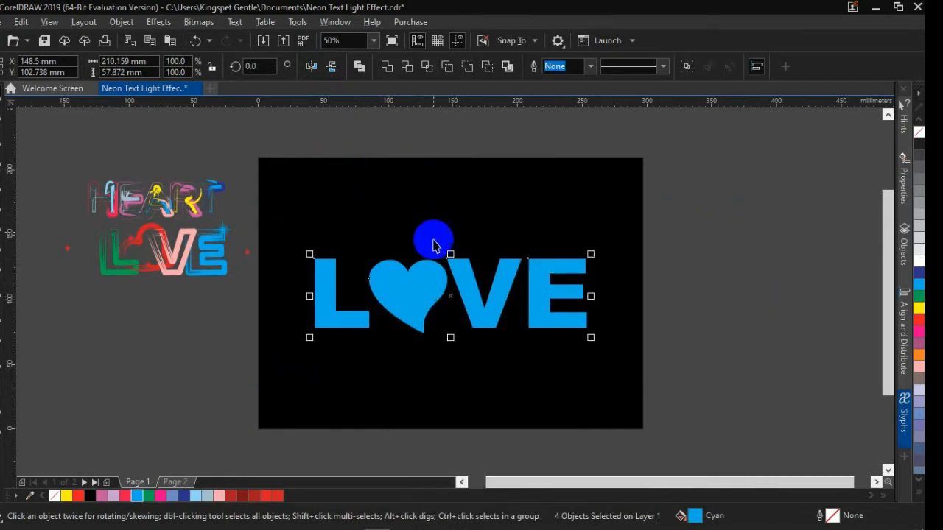
left_click(390, 75)
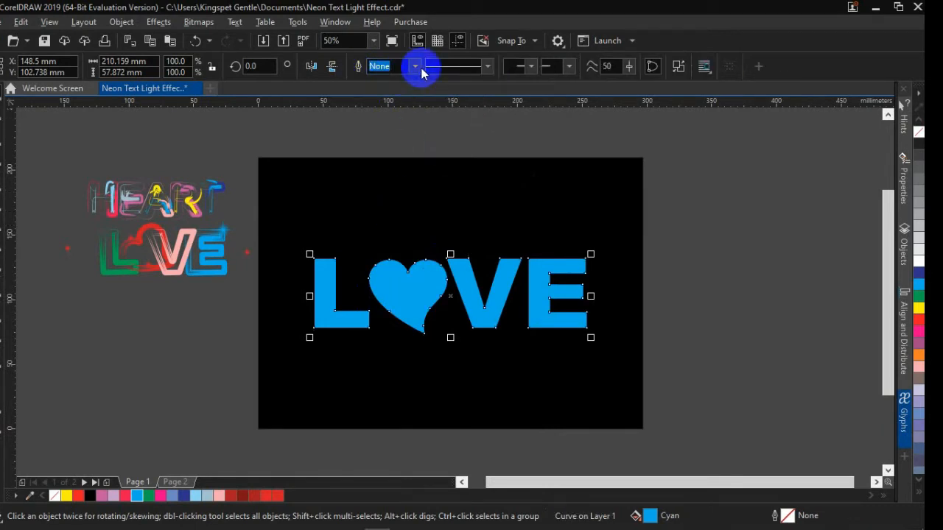
Give the welded LOVE shape a 2.0 pt yellow outline and convert that outline to an object.
left_click(417, 68)
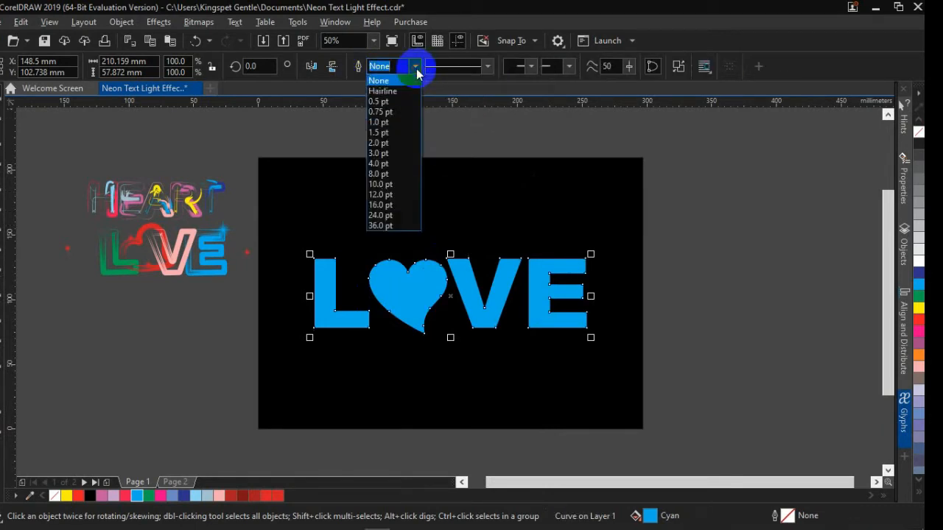
left_click(395, 143)
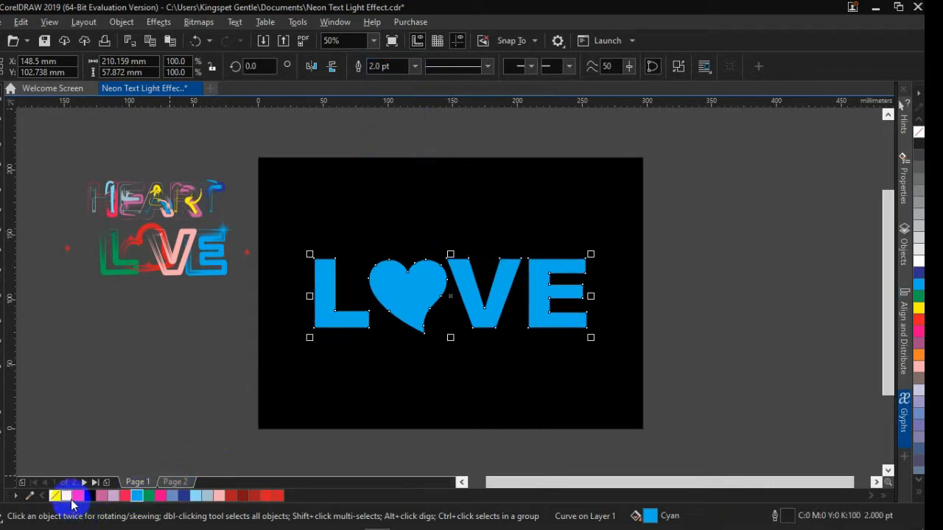
right_click(72, 499)
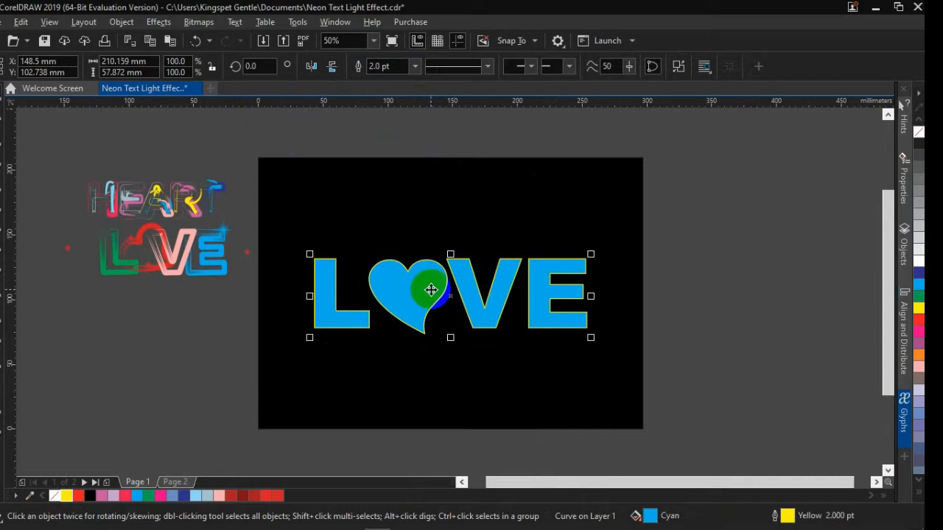
left_click(120, 25)
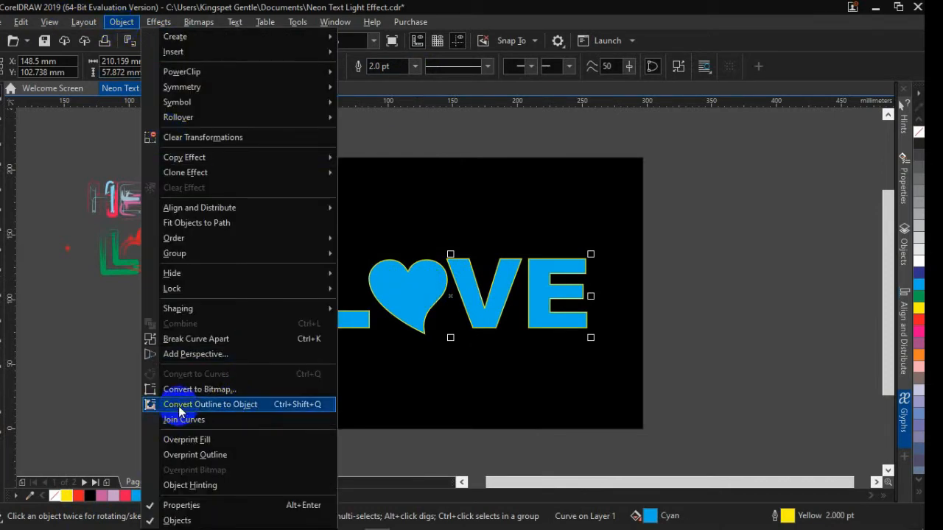
left_click(252, 405)
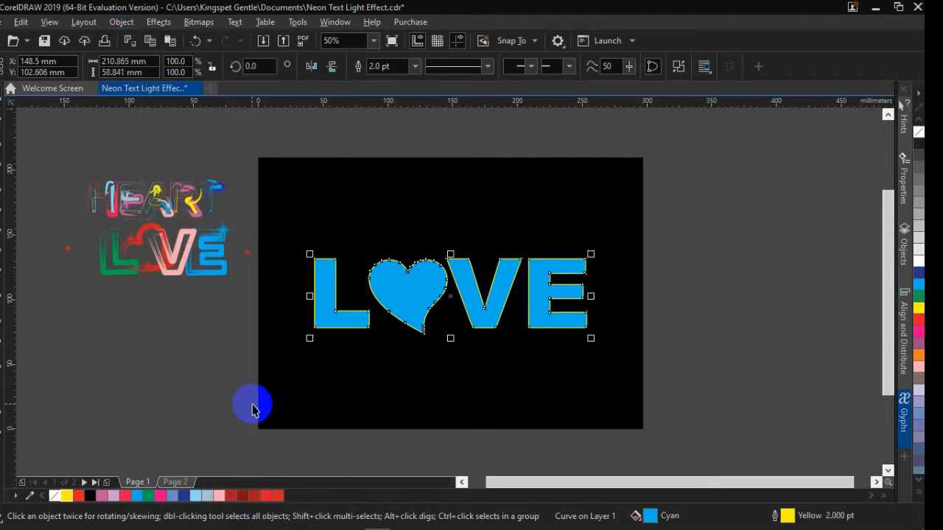
Separate the yellow outline from the cyan letters, placing the outline in the page's upper part and the cyan LOVE near the lower edge.
left_click_drag(458, 252, 452, 214)
left_click_drag(448, 278, 481, 366)
mouse_move(488, 240)
left_mouse_down()
mouse_move(494, 221)
mouse_move(488, 257)
left_mouse_up()
key("ctrl+z")
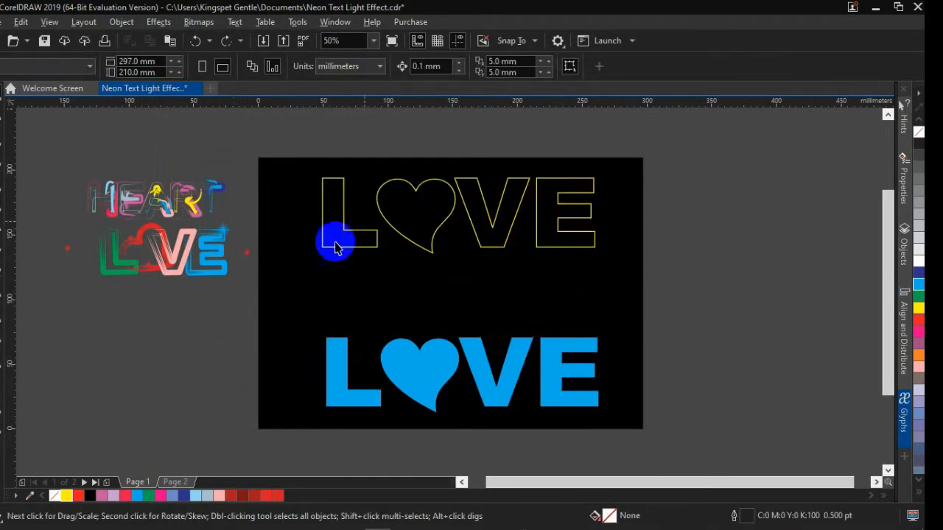
Apply a Splatter brushstroke to the yellow LOVE outline with the Artistic Media tool's brush mode and fill it with cyan.
left_click(394, 229)
left_click_drag(396, 232, 395, 233)
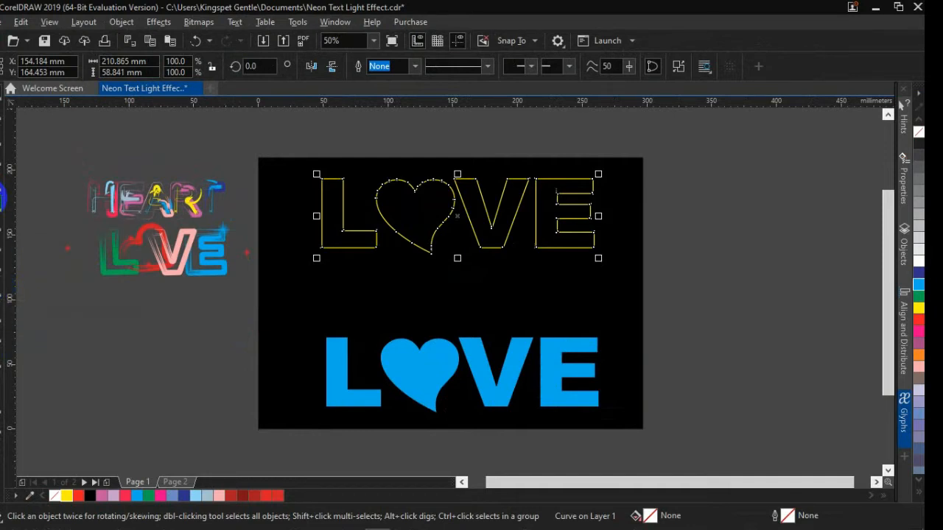
left_click(2, 197)
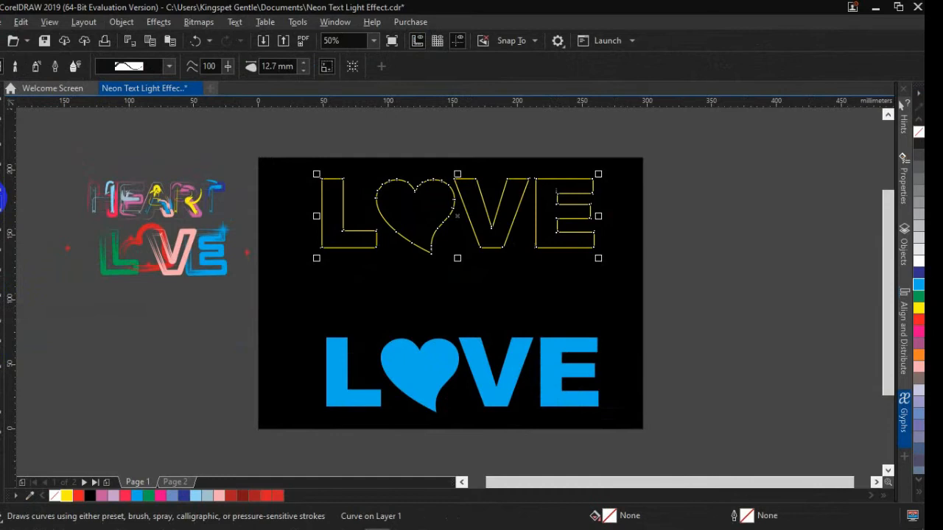
left_click(15, 67)
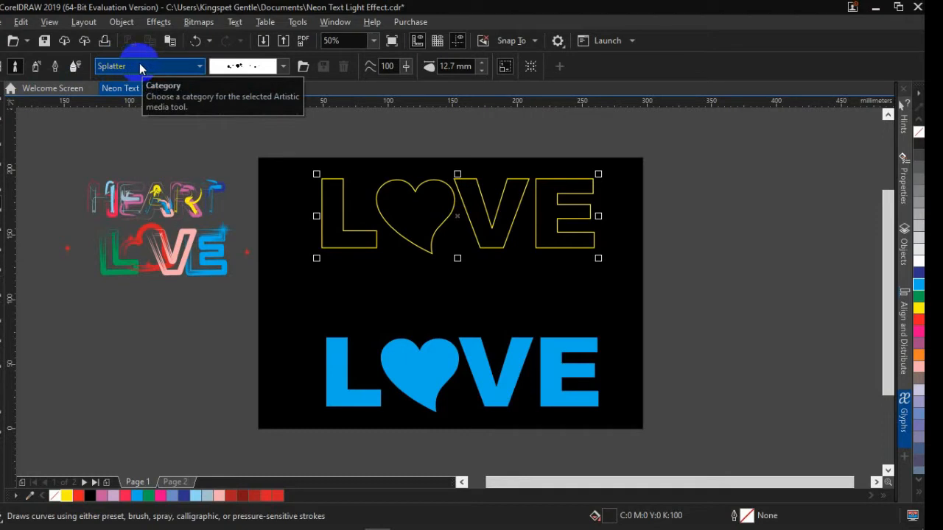
left_click(253, 69)
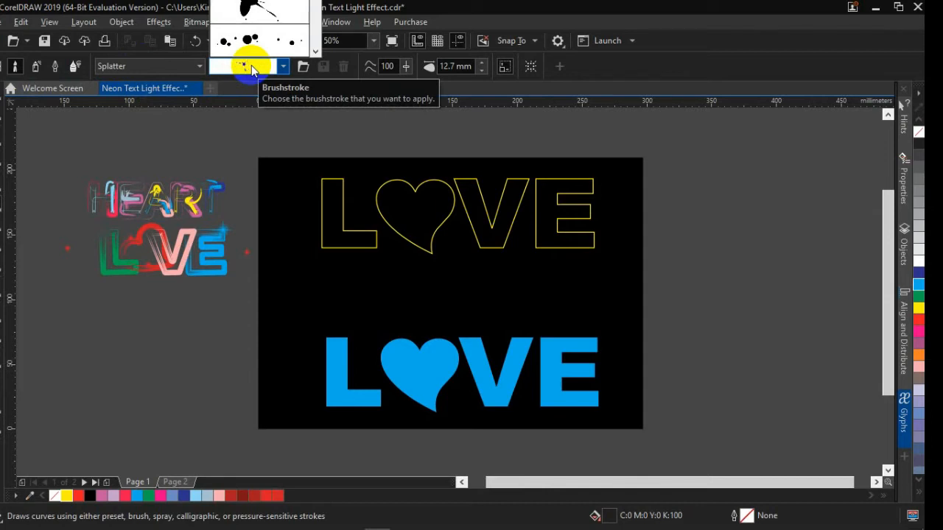
left_click(256, 41)
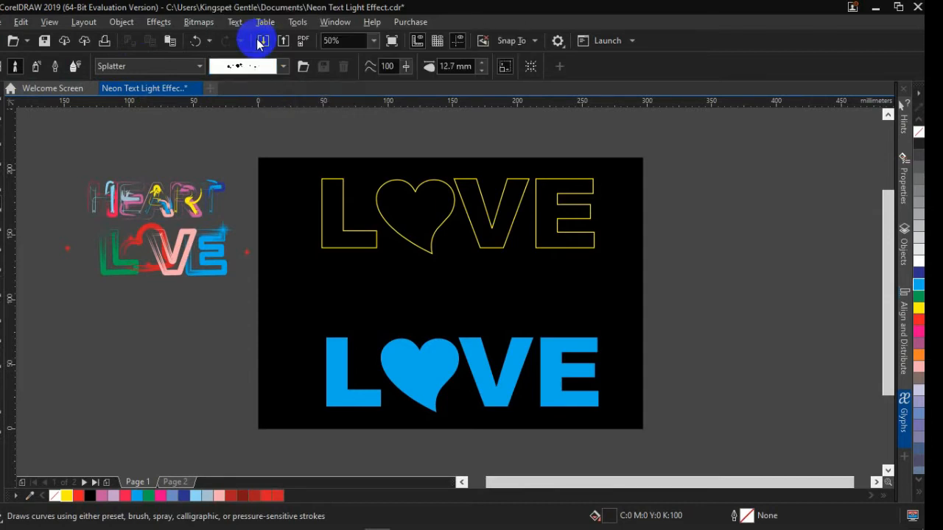
left_click(384, 219)
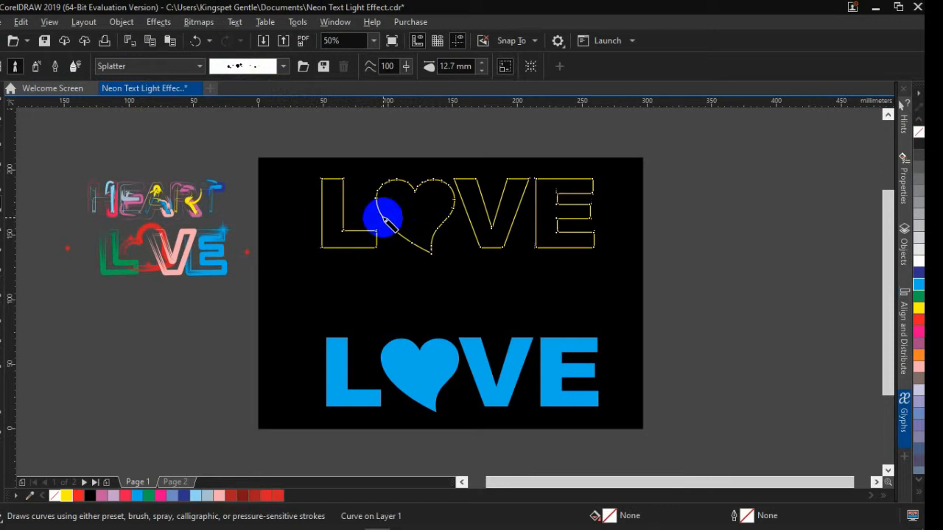
left_click(251, 65)
left_click(274, 22)
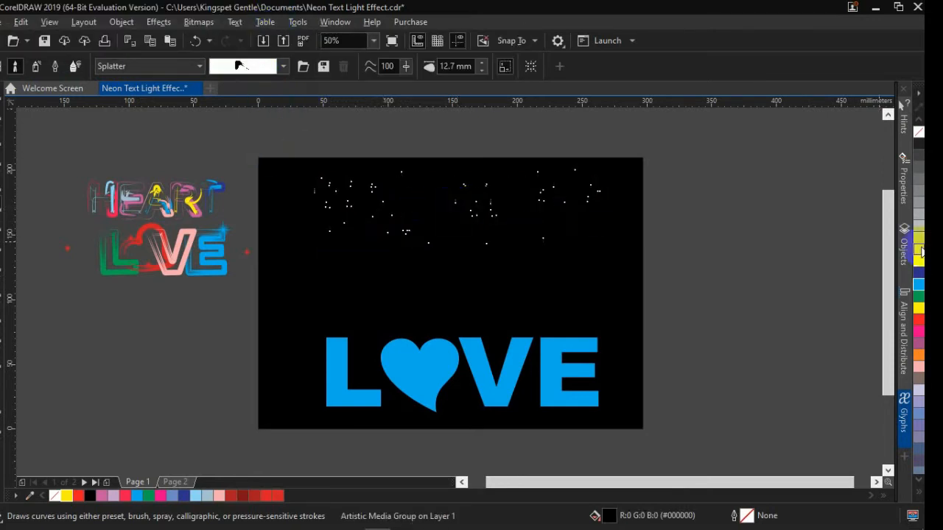
left_click(919, 285)
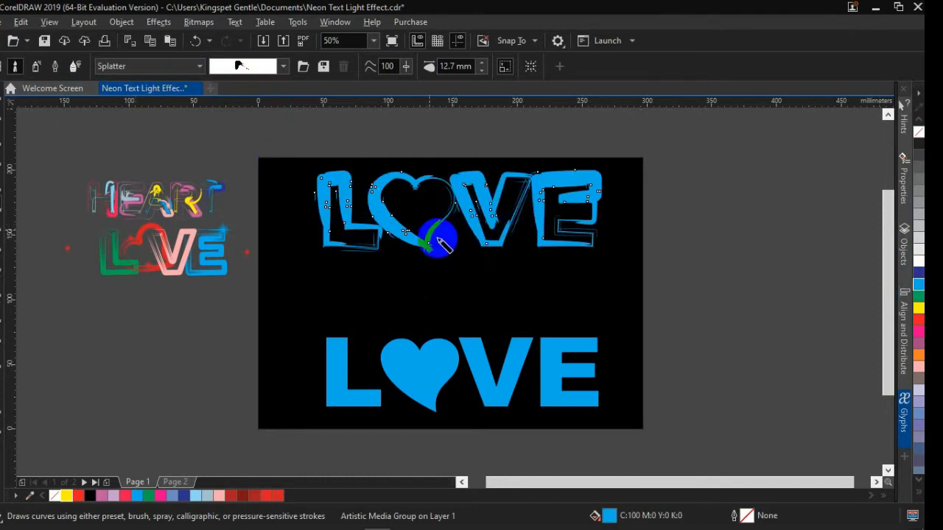
Preview the different Splatter brushstrokes on the upper LOVE outline.
left_click(257, 66)
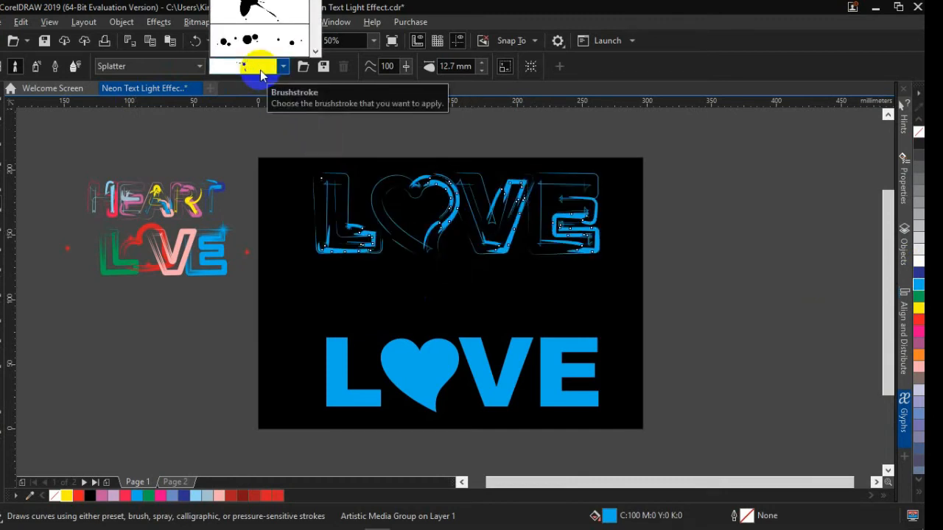
scroll(261, 72, "down", 1)
scroll(260, 71, "down", 1)
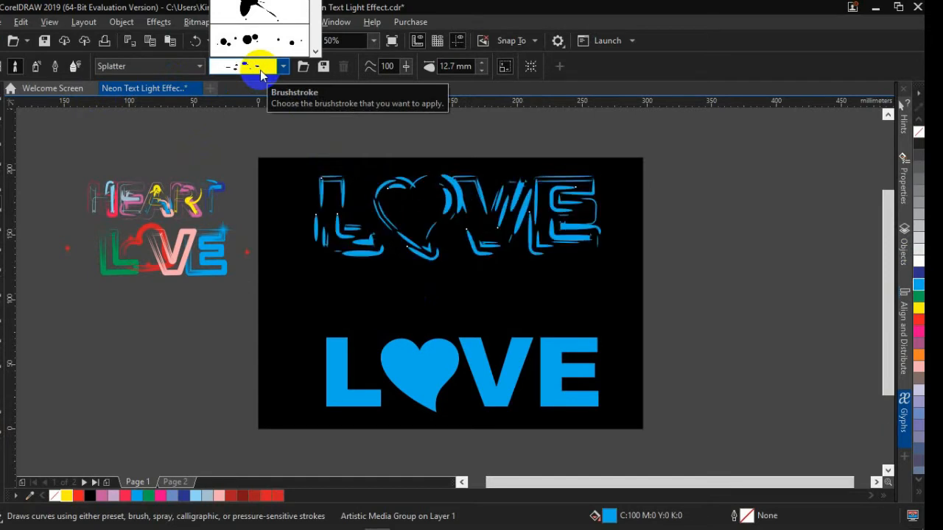
scroll(261, 72, "down", 1)
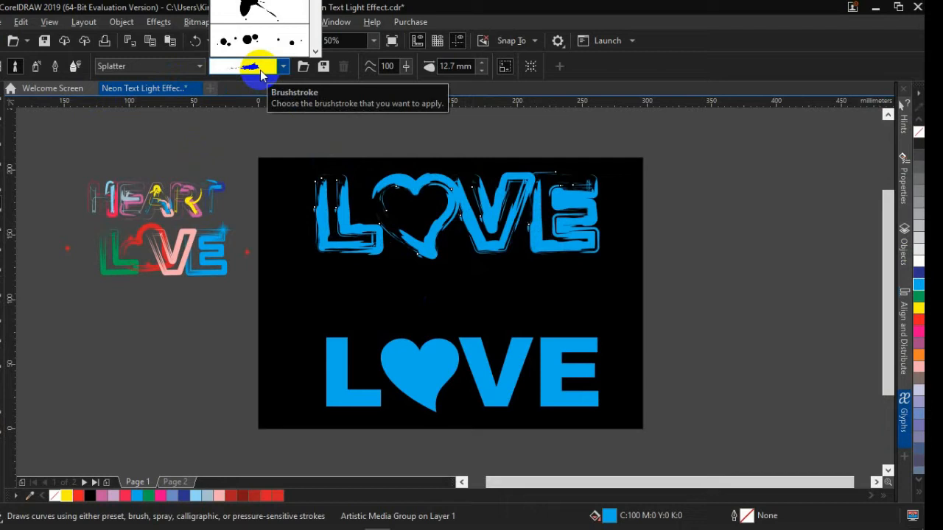
scroll(261, 72, "down", 1)
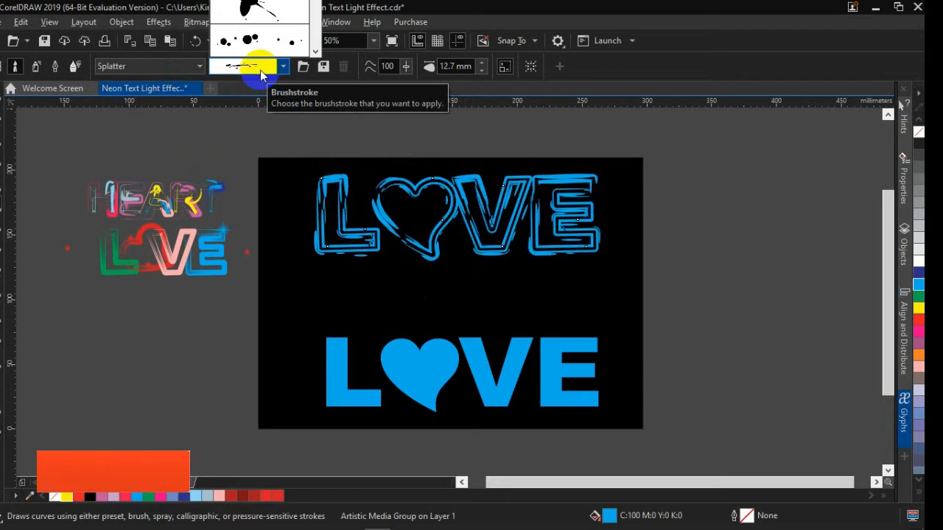
scroll(260, 72, "down", 1)
scroll(261, 70, "down", 1)
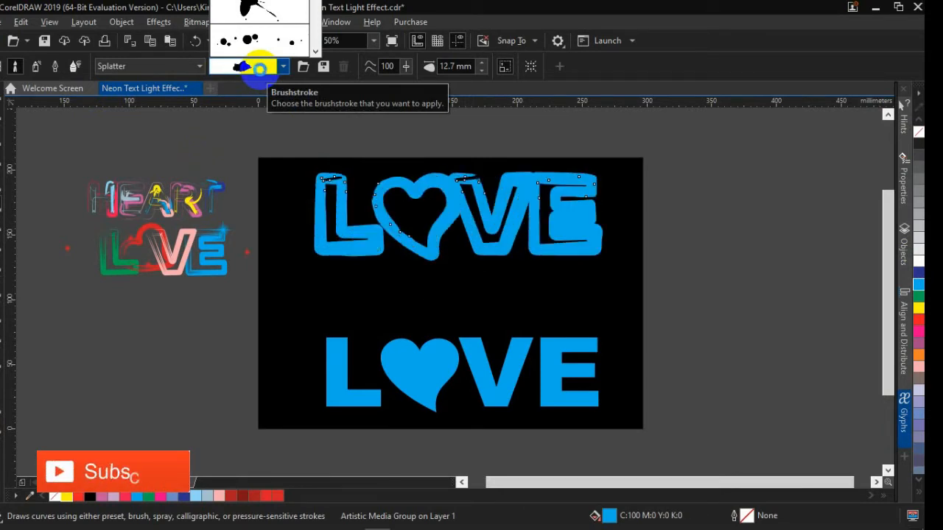
scroll(260, 69, "down", 1)
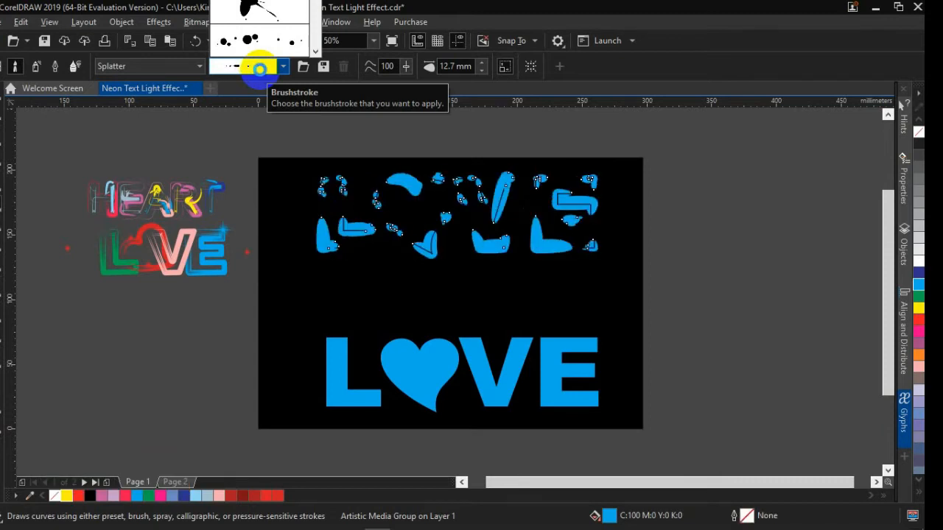
scroll(261, 68, "down", 1)
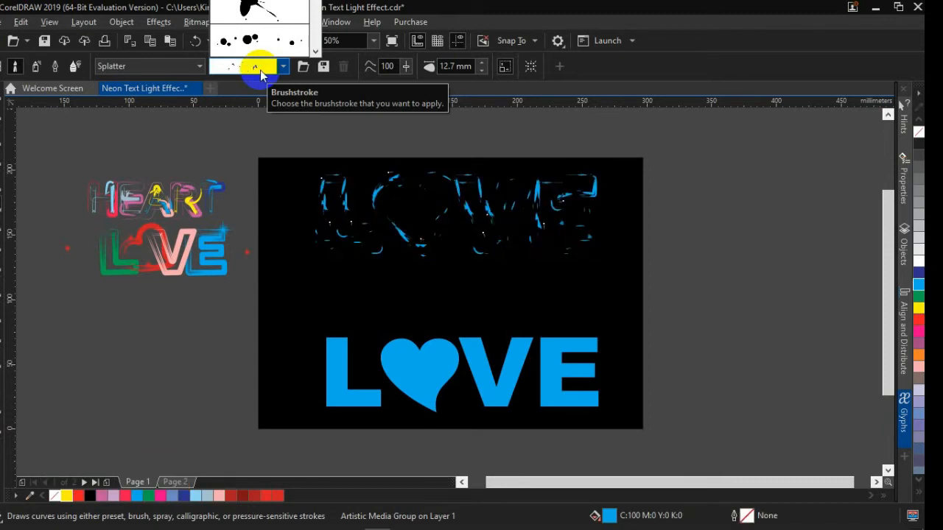
scroll(260, 72, "down", 3)
scroll(261, 71, "down", 2)
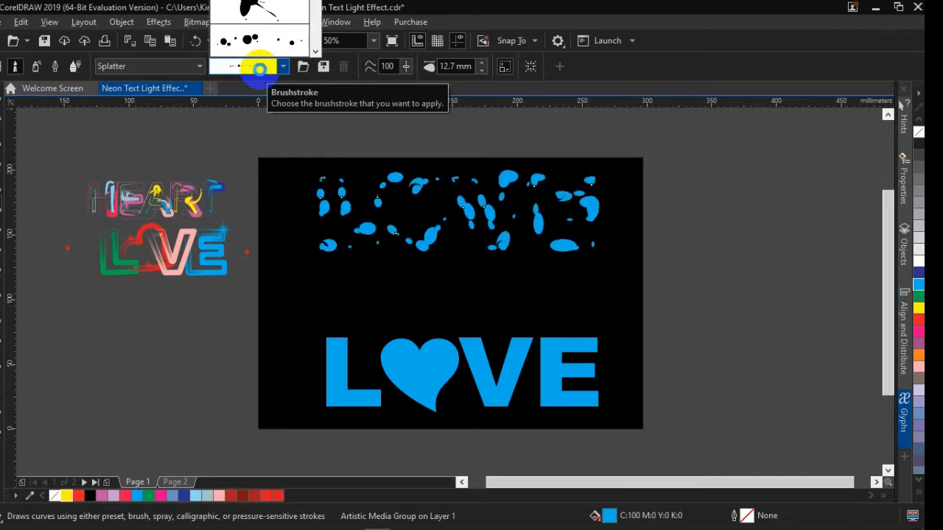
scroll(261, 69, "down", 4)
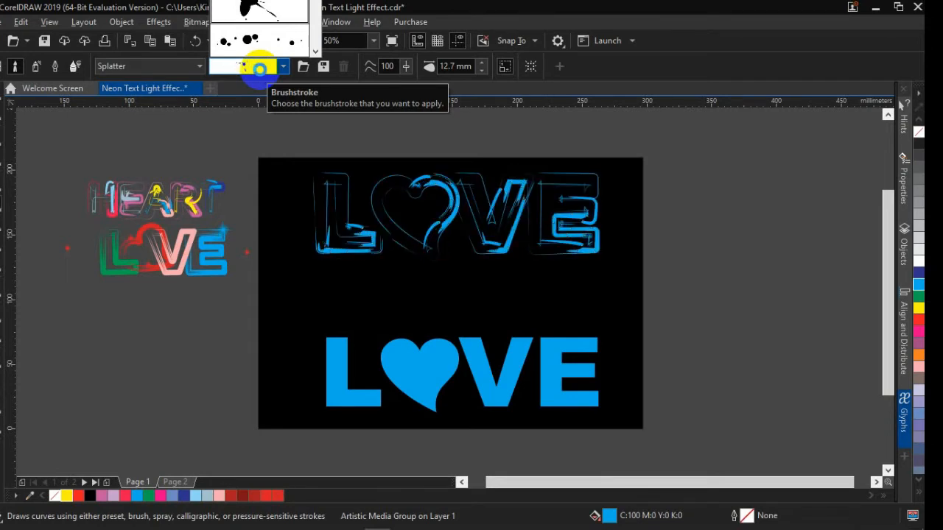
scroll(261, 68, "down", 2)
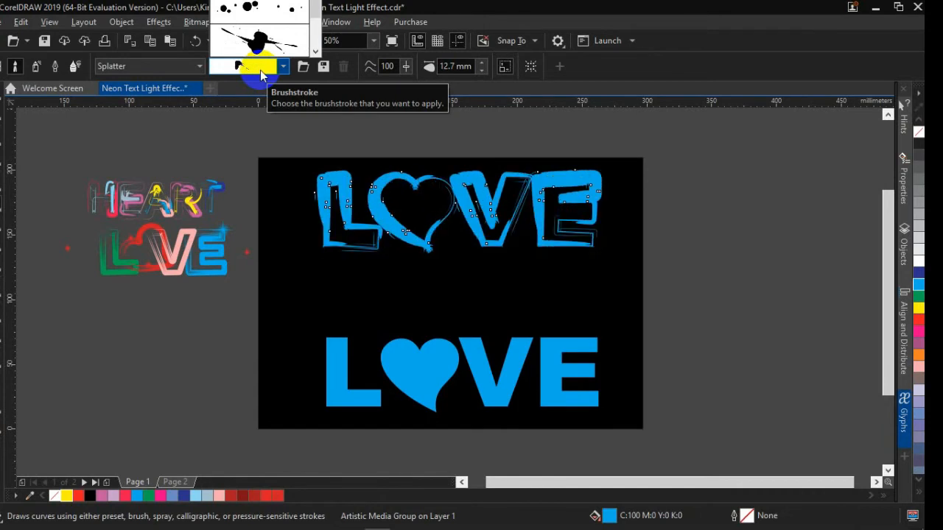
scroll(261, 71, "down", 1)
scroll(261, 69, "down", 3)
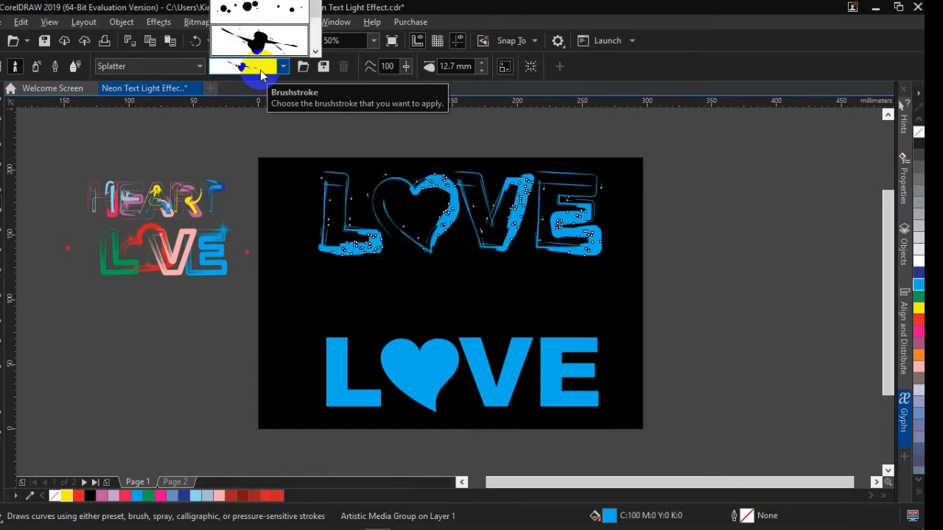
Switch to the Calligraphy brush category and preview its brushstrokes on the upper LOVE outline.
left_click(156, 69)
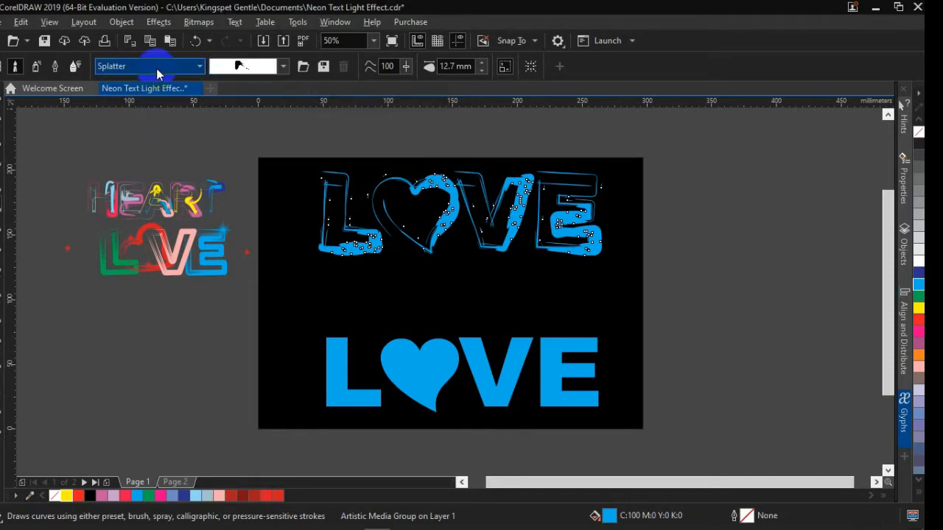
left_click(156, 69)
left_click(151, 95)
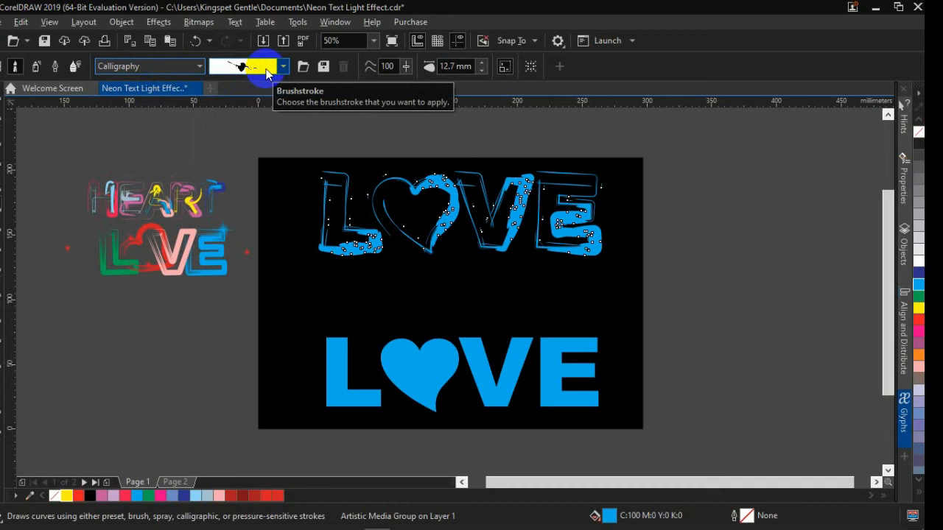
left_click(268, 71)
key("Down")
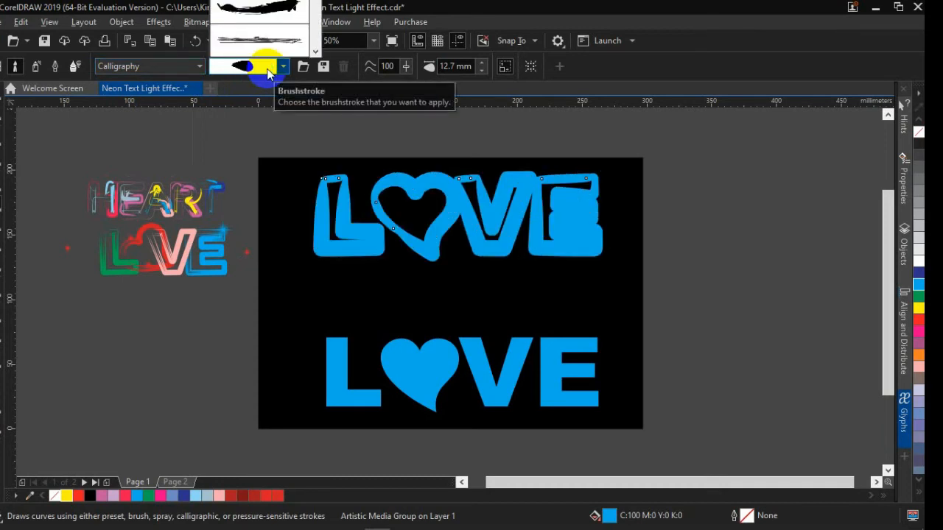
key("Down")
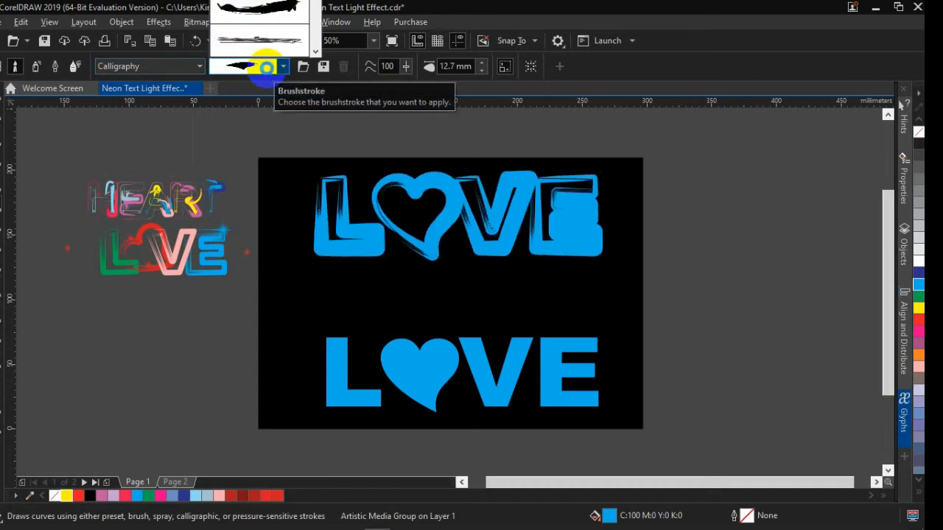
key("Down")
key("Down")
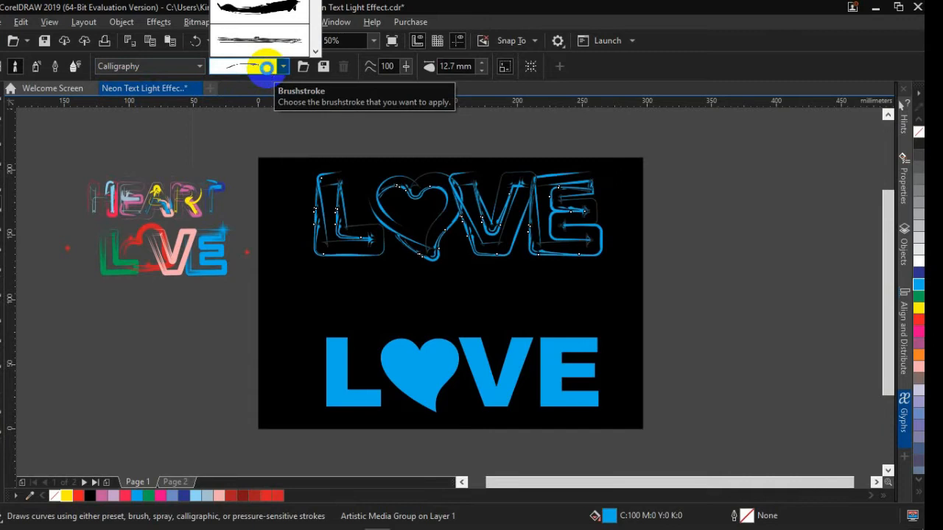
key("Down")
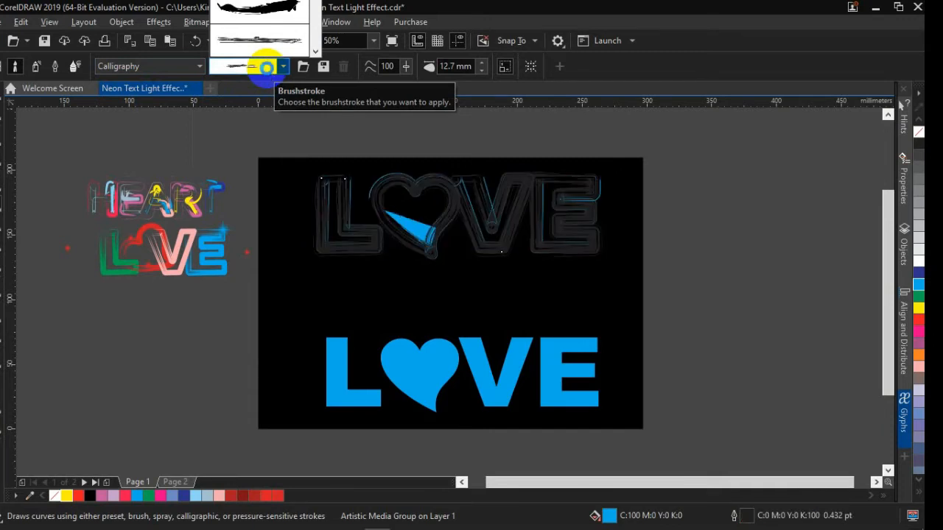
left_click(266, 67)
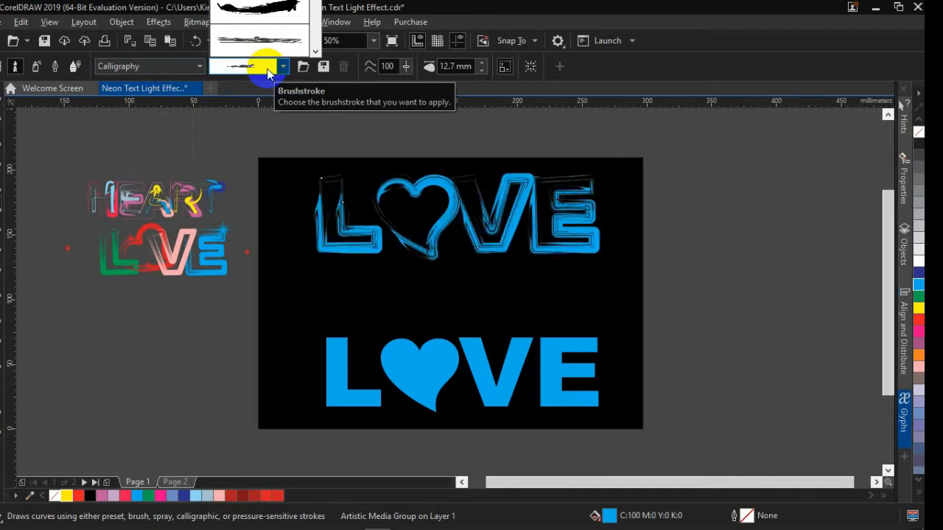
Switch the brush category to Artistic and apply one of its brushstrokes to the upper LOVE outline.
left_click(170, 66)
left_click(168, 84)
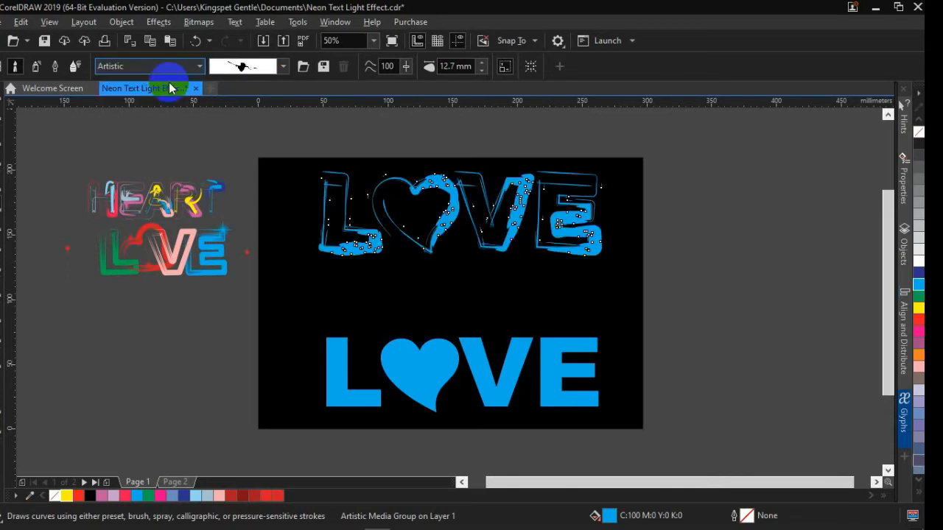
left_click(254, 65)
left_click(271, 43)
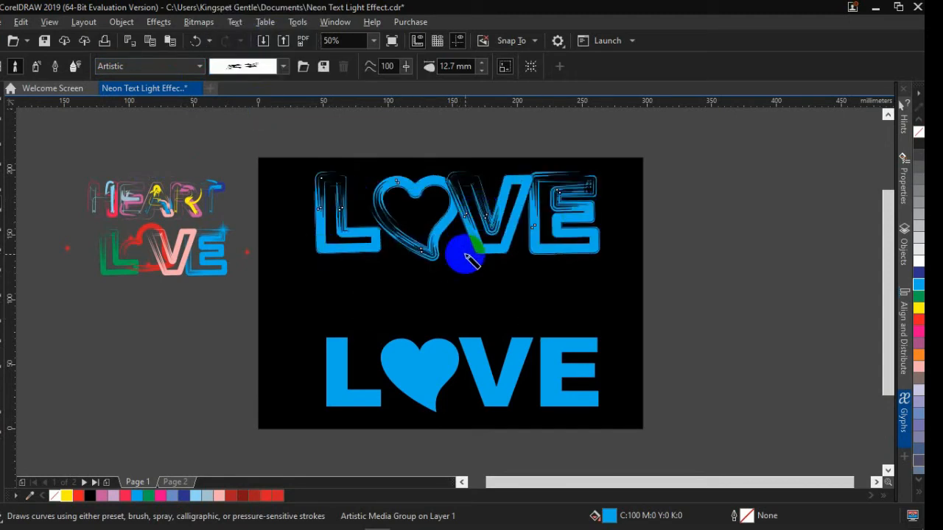
Preview the Artistic brushstrokes on the upper LOVE outline and keep a broken, streaky dry-brush stroke.
left_click(270, 67)
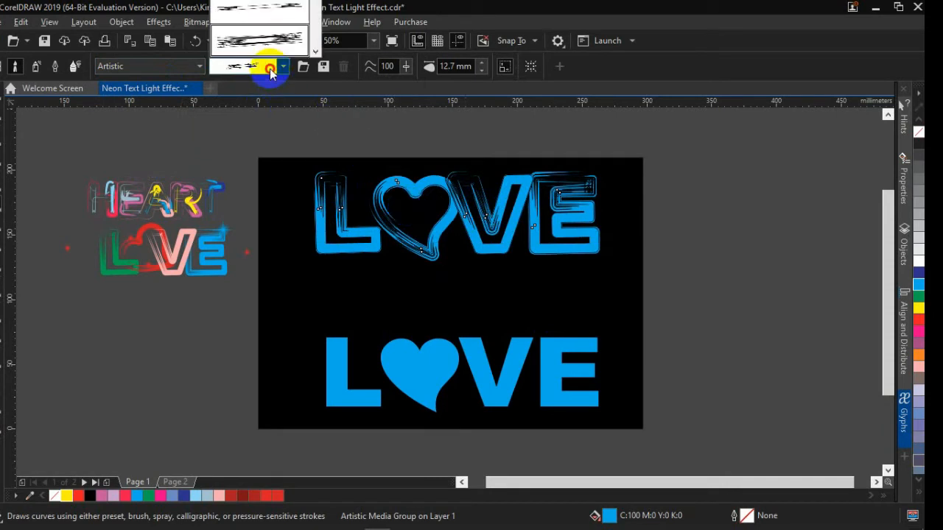
key("Up")
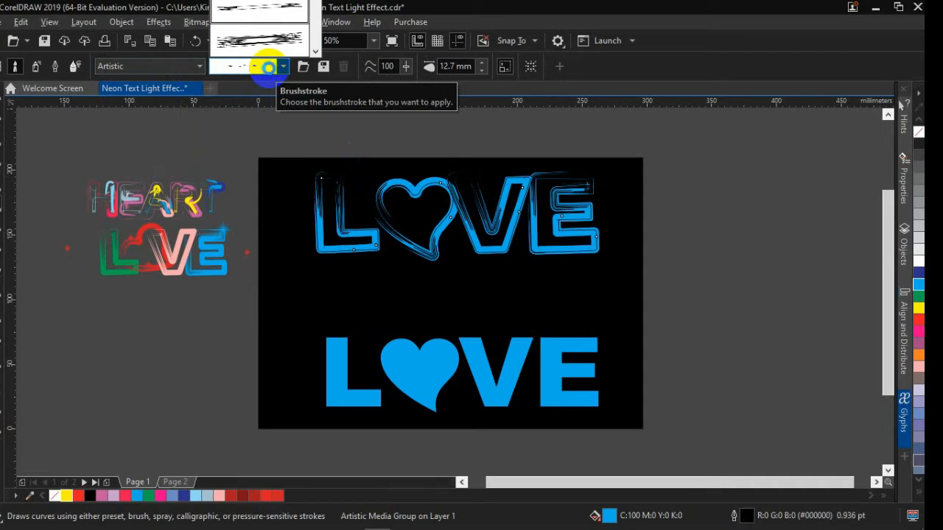
key("Up")
key("Up")
key("Up")
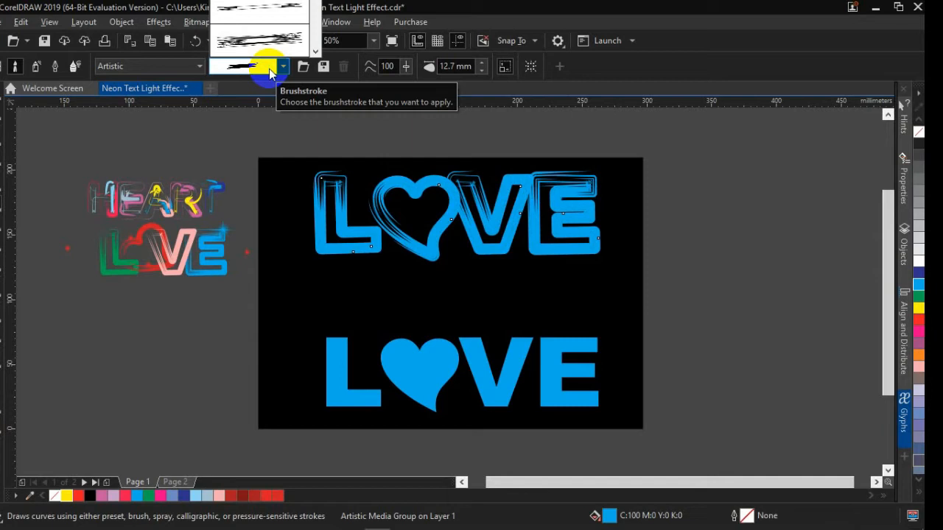
key("Up")
key("Up")
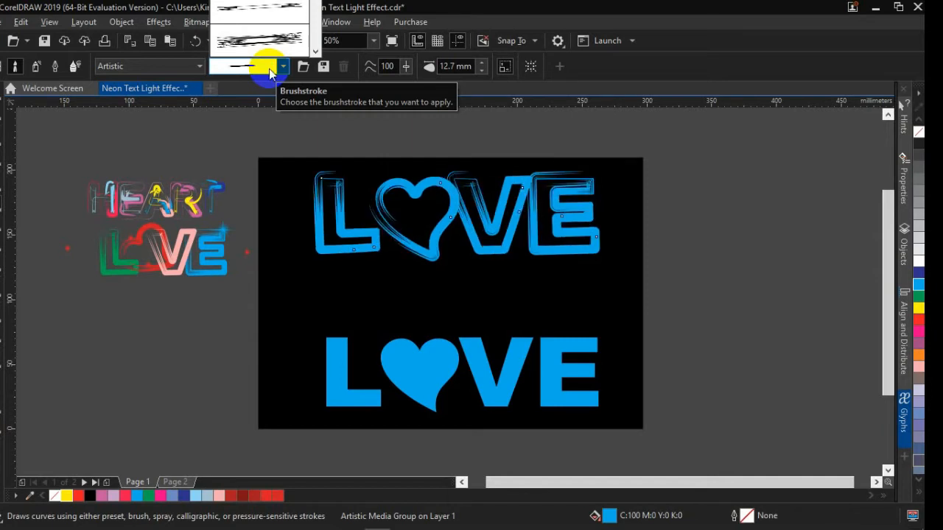
key("Up")
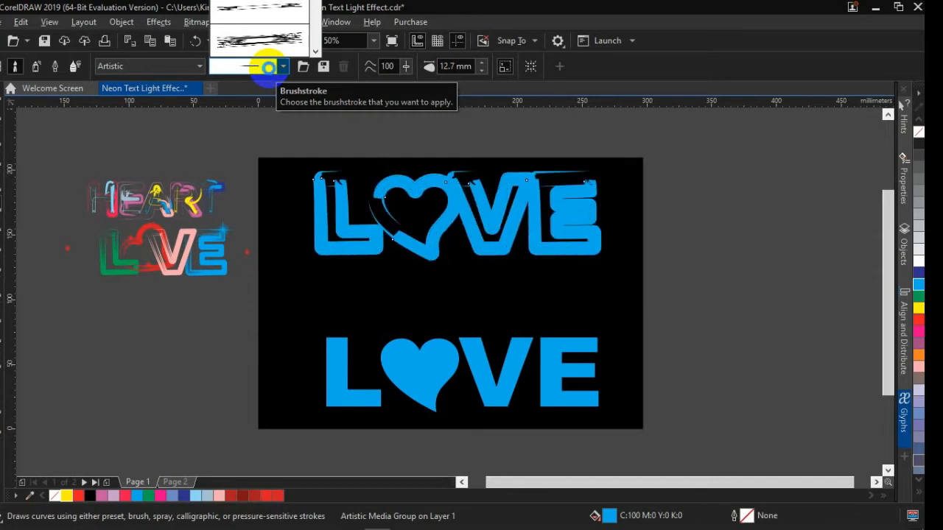
key("Up")
key("Up")
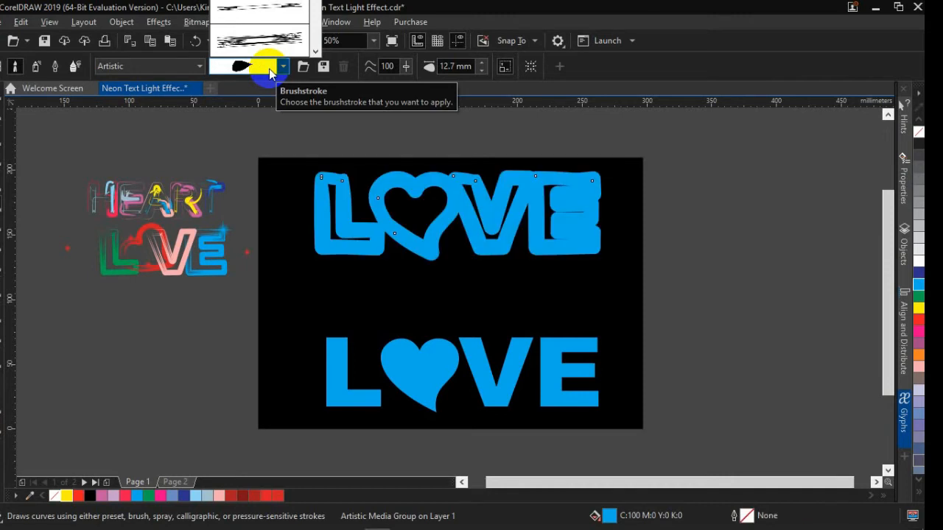
key("Up")
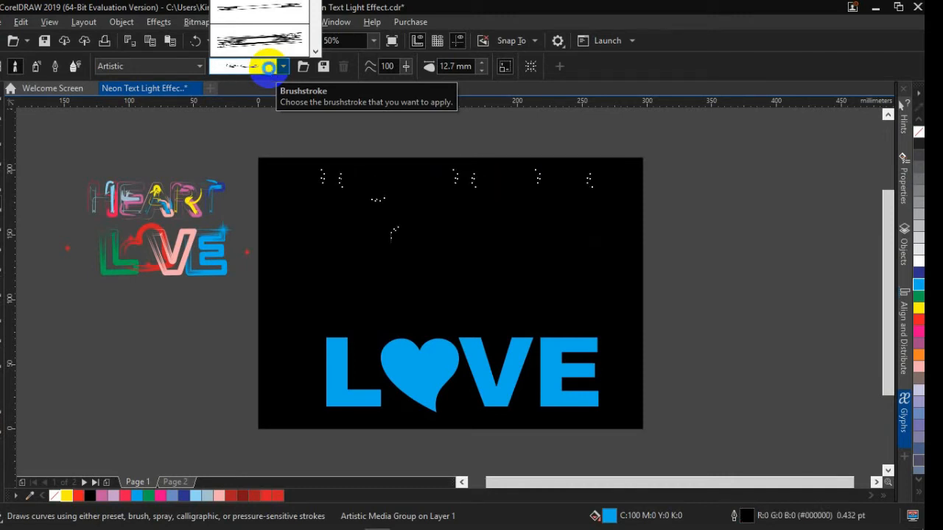
key("Up")
key("Up")
key("Up")
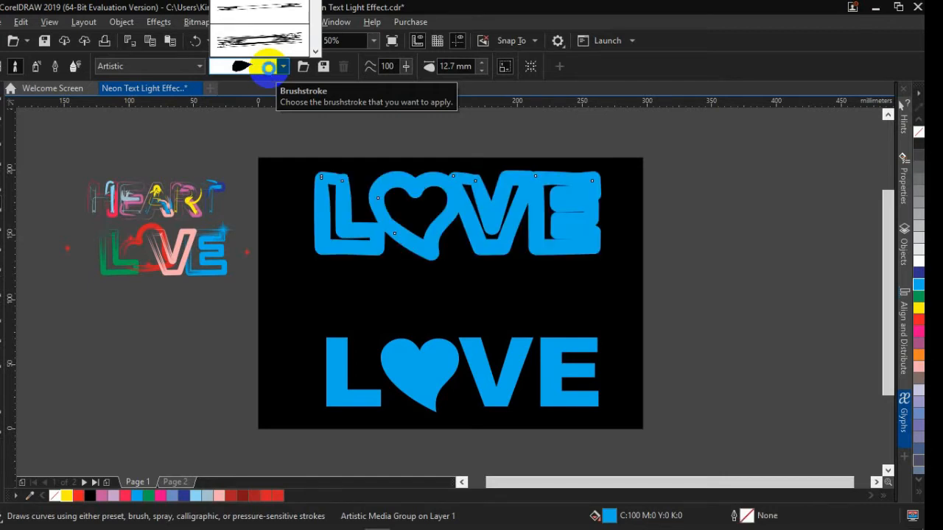
key("Up")
key("Up")
key("Up")
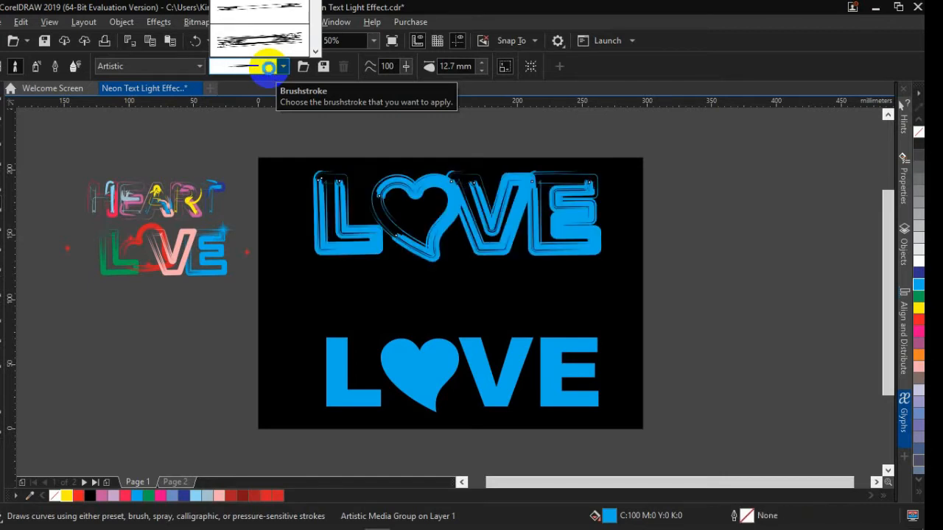
key("Up")
key("Up")
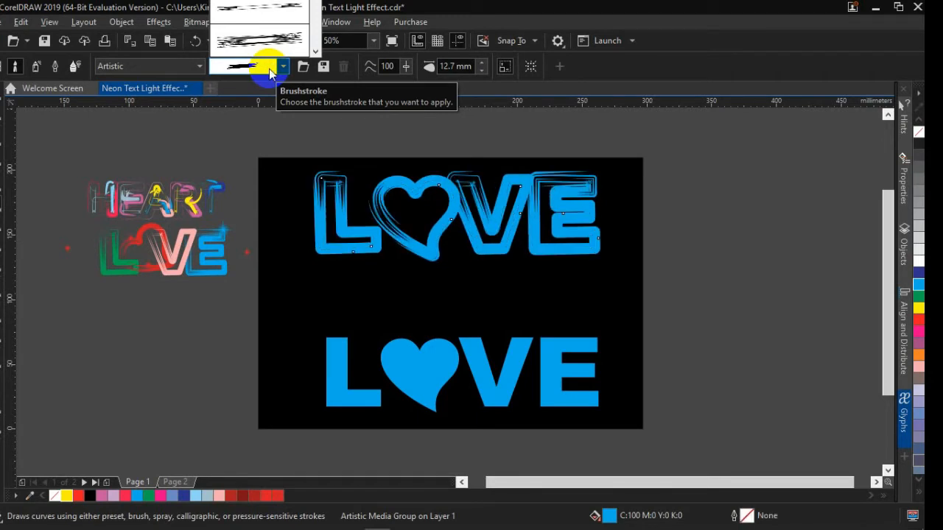
key("Up")
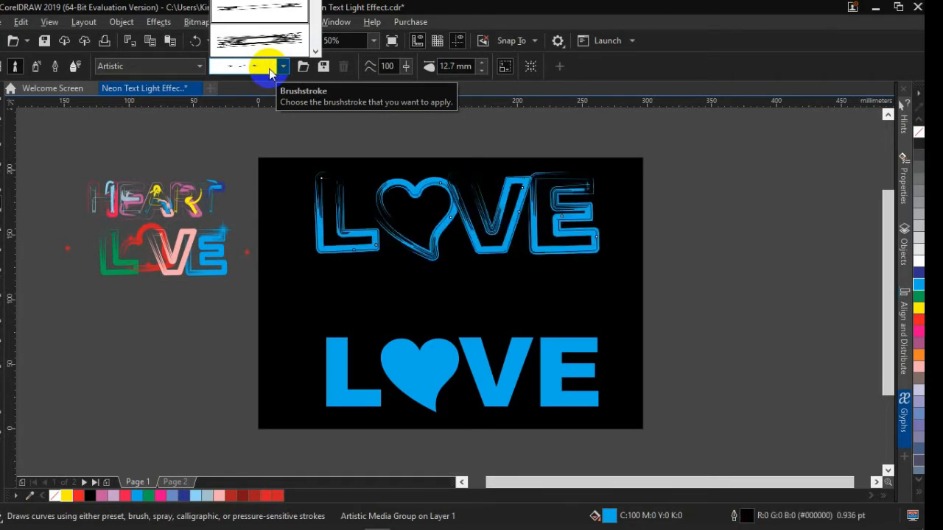
key("Up")
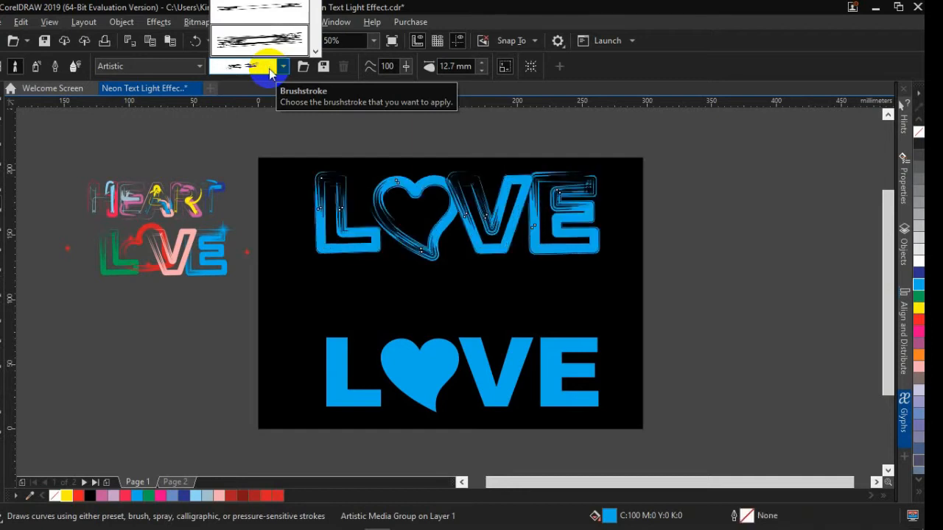
key("Up")
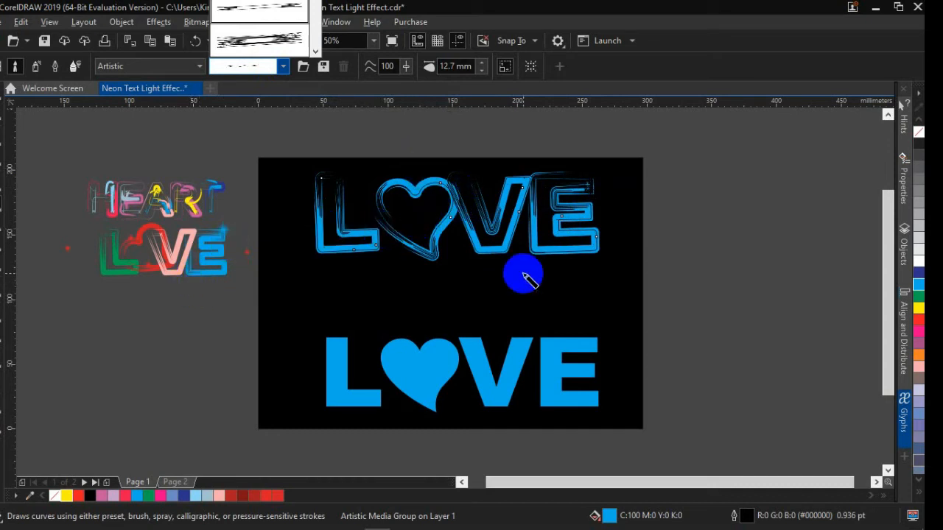
Try stroke widths of 15.7 mm and 12.7 mm on the upper LOVE brushstroke.
left_click(481, 65)
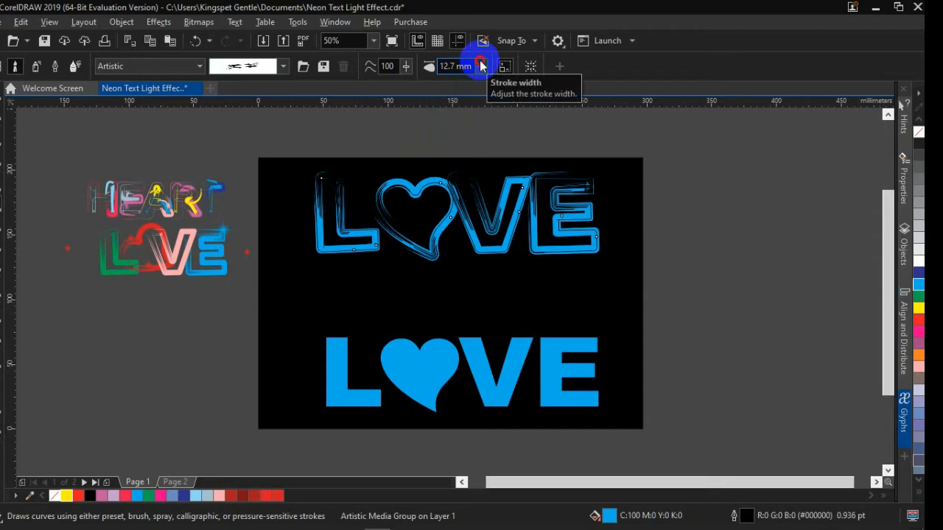
scroll(361, 221, "up", 2)
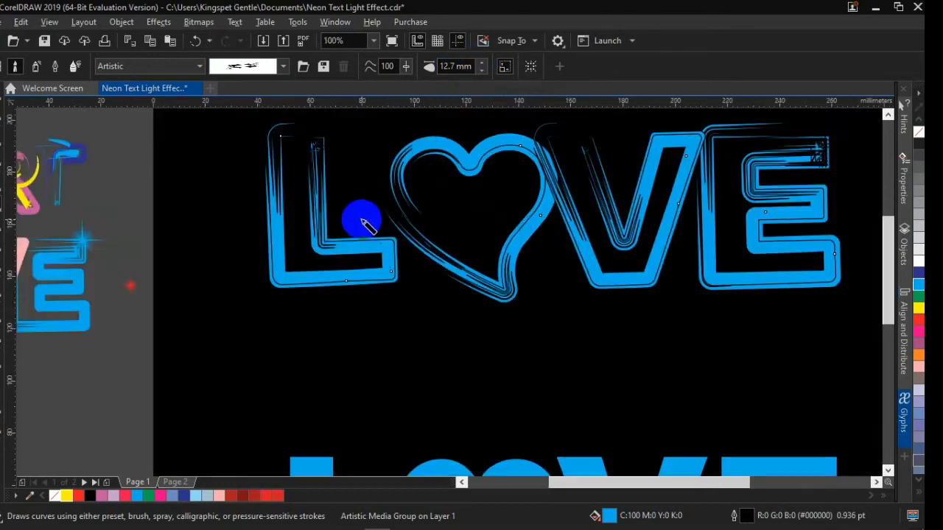
mouse_move(712, 185)
left_mouse_down()
mouse_move(561, 279)
mouse_move(648, 244)
left_mouse_up()
left_click(483, 66)
left_click(483, 67)
left_click(483, 66)
left_click(483, 67)
left_click(483, 67)
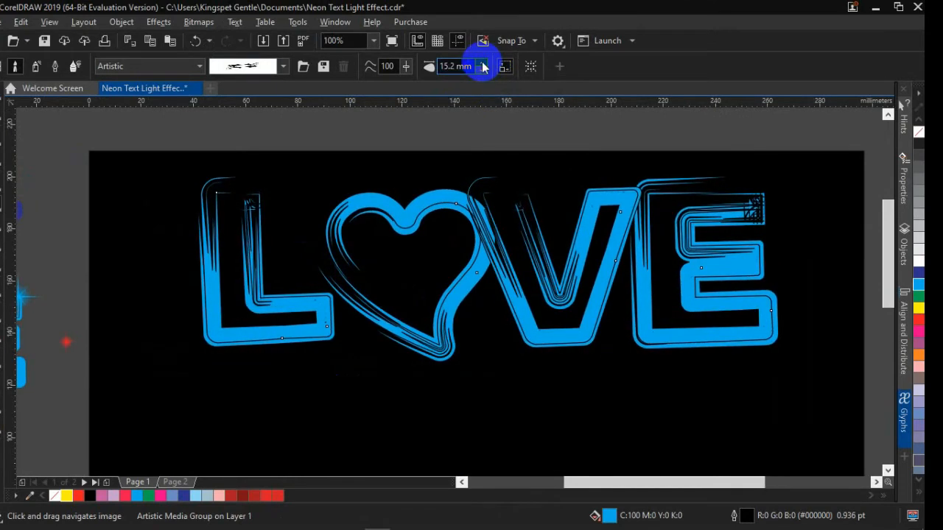
left_click(483, 67)
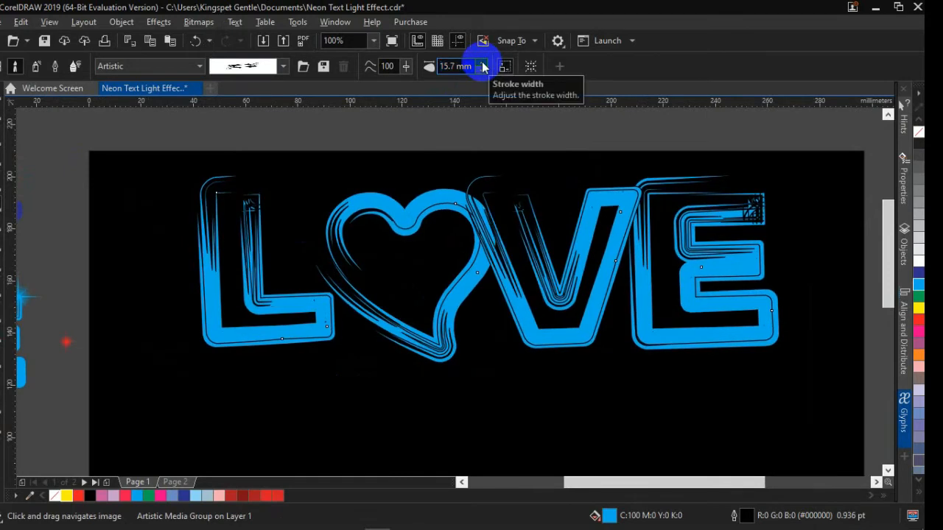
left_click(481, 70)
left_click(481, 69)
left_click(482, 69)
left_click(482, 69)
left_click(482, 70)
left_click(483, 70)
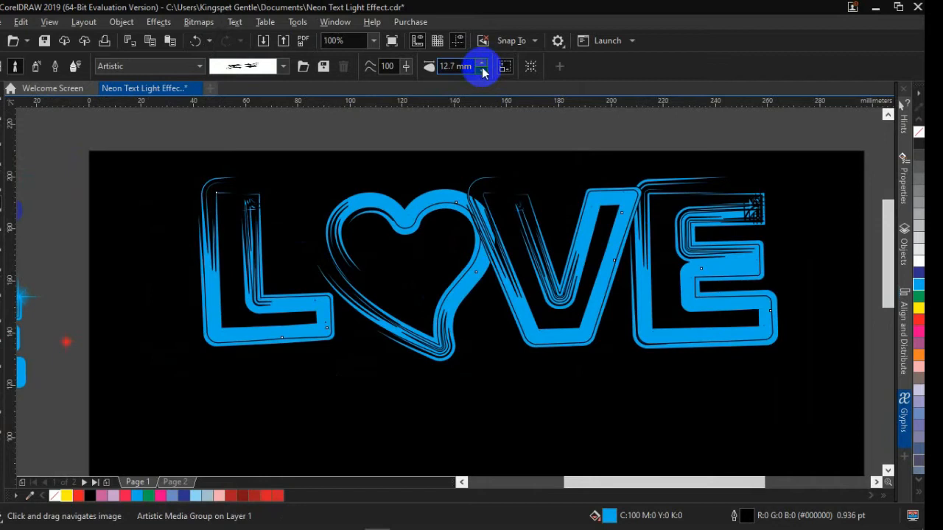
Set the stroke width of the upper LOVE brushstroke to 15.2 mm.
left_click(482, 63)
left_click(482, 62)
left_click(483, 62)
left_click(483, 63)
left_click(483, 63)
left_click(482, 64)
left_click(482, 69)
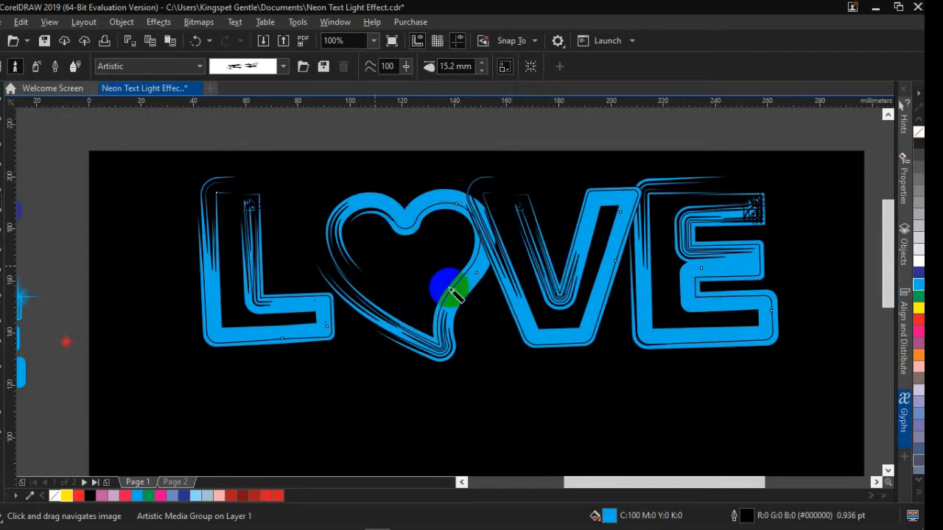
Move the brushed LOVE off the black page into the empty area on its right side.
left_click(0, 90)
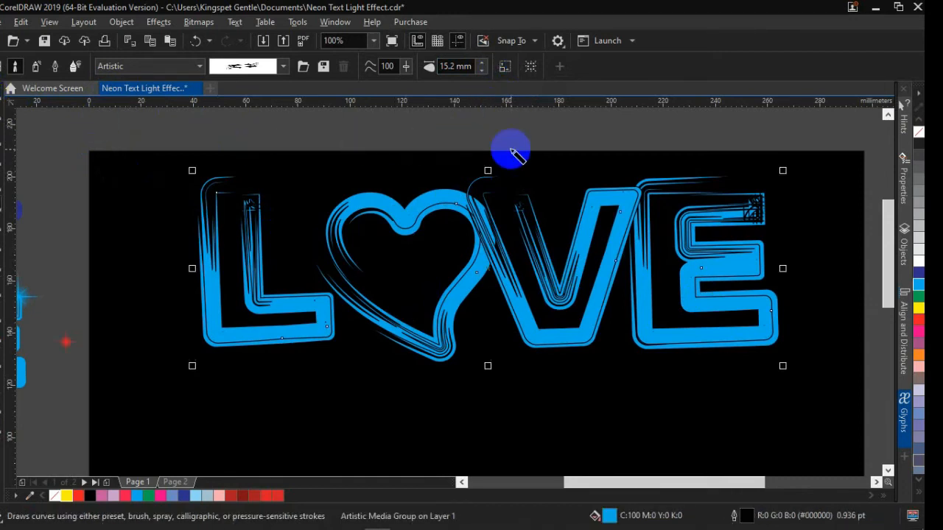
scroll(511, 150, "down", 3)
left_click(641, 224)
left_click(518, 197)
left_click_drag(522, 197, 741, 217)
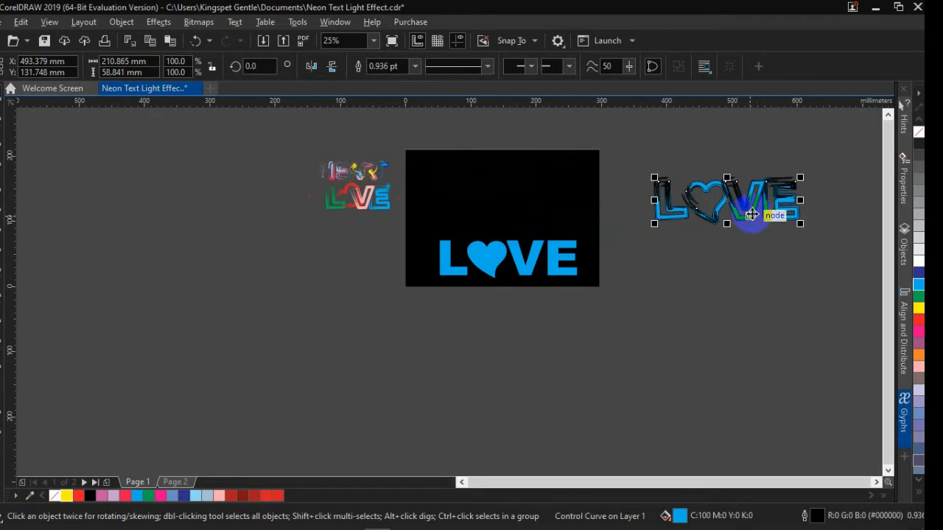
left_click_drag(750, 215, 723, 214)
scroll(838, 195, "up", 2)
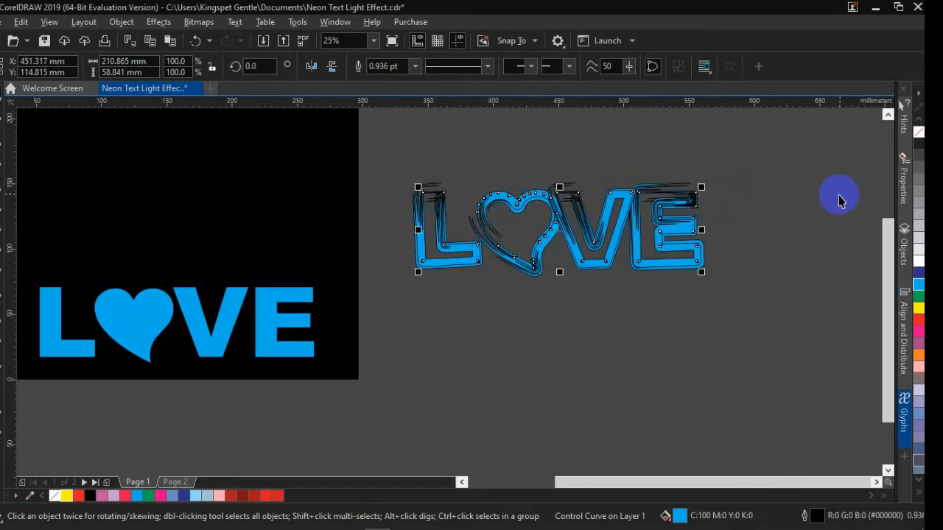
Break the artistic media group apart, separating the brushed LOVE from its thin control outline, and delete that outline.
left_click(506, 198)
right_click(441, 183)
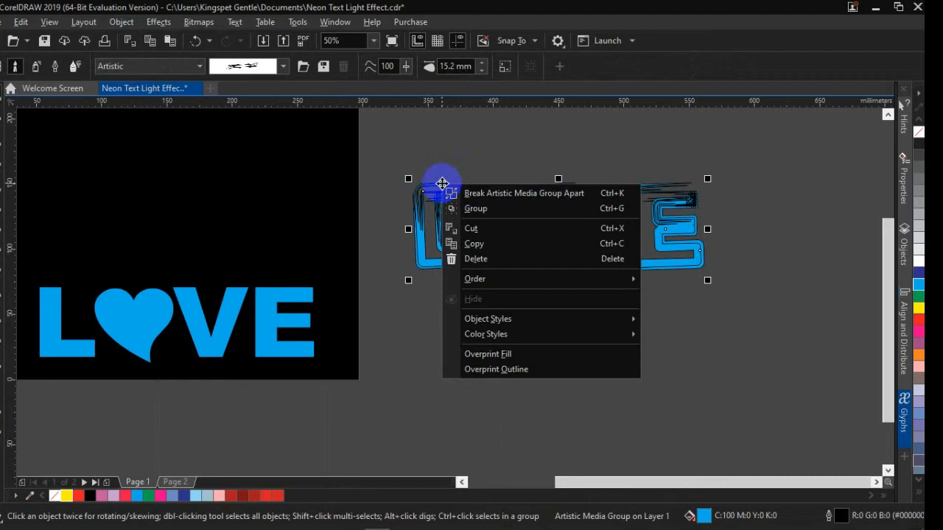
left_click(486, 193)
left_click(466, 154)
left_click(513, 201)
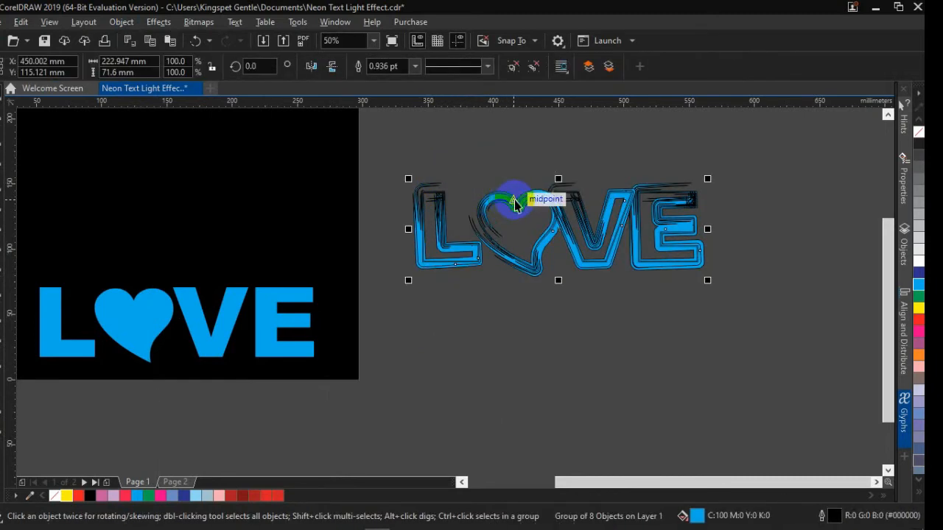
left_click_drag(547, 202, 553, 300)
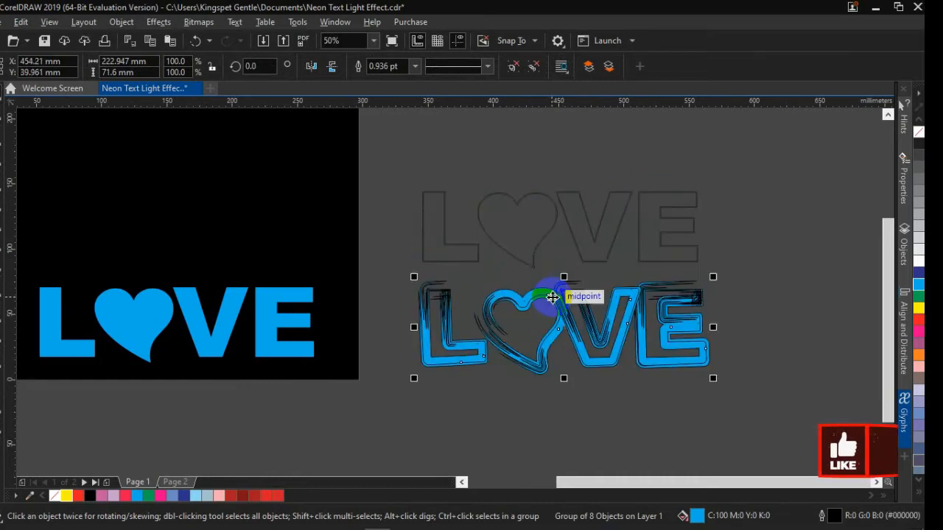
left_click(567, 219)
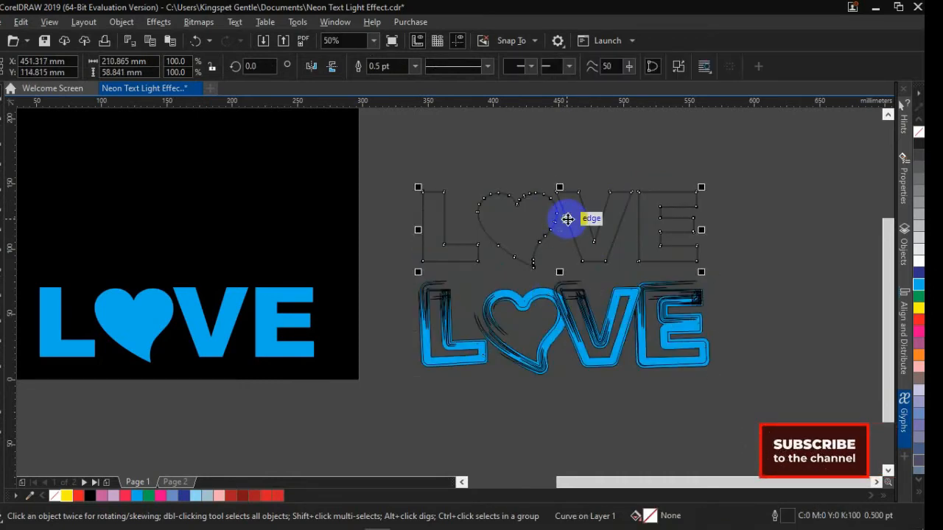
key("Delete")
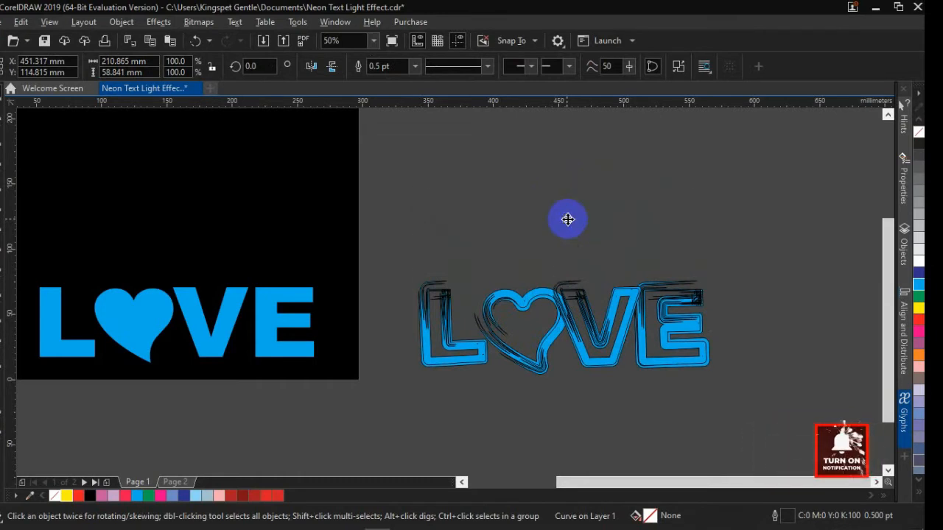
Move the brushed LOVE back onto the black page above the solid LOVE, and shift the solid LOVE down over the page's lower edge.
left_click_drag(533, 301, 539, 198)
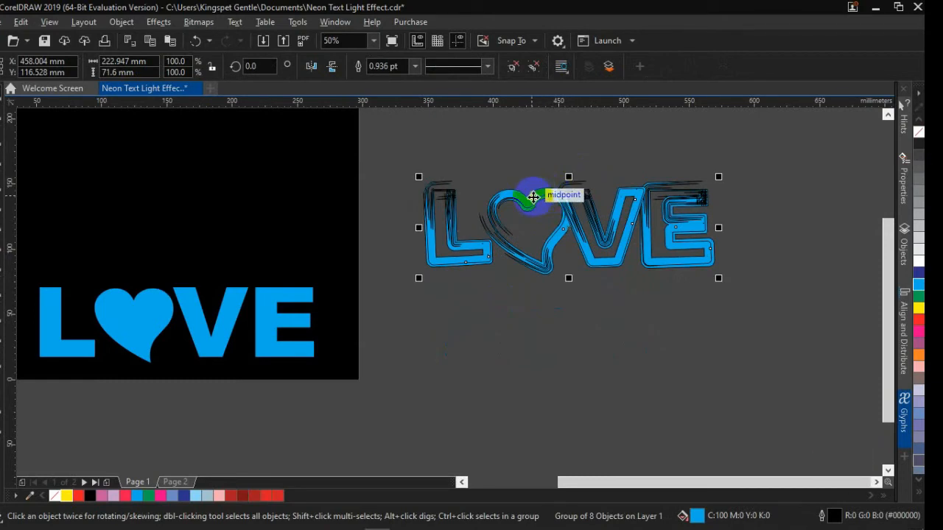
mouse_move(532, 197)
left_mouse_down()
mouse_move(244, 200)
mouse_move(122, 179)
left_mouse_up()
left_click_drag(234, 227, 719, 263)
key("space")
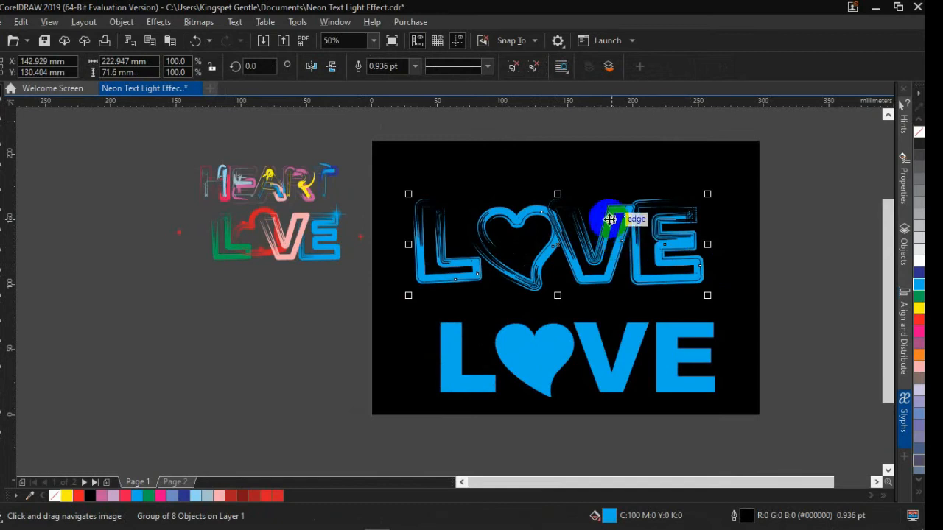
left_click_drag(619, 226, 621, 218)
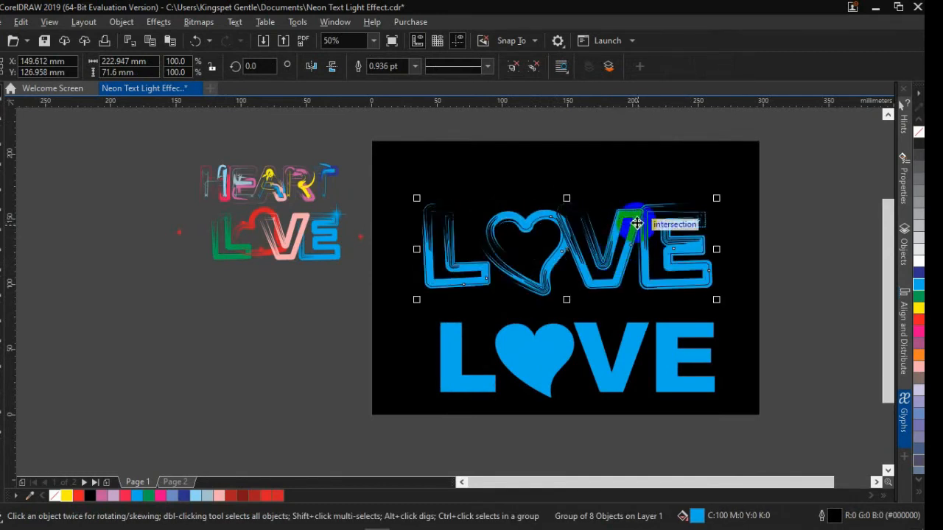
left_click_drag(638, 341, 639, 388)
Place a copy of the brushed LOVE in the page's upper part, then ungroup it and weld its pieces into one curve.
left_click_drag(616, 213, 623, 190)
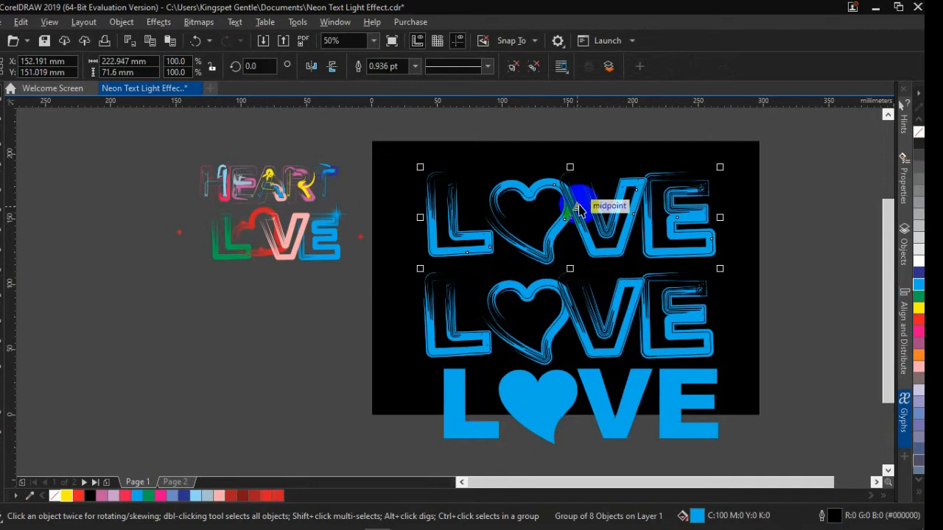
left_click(516, 69)
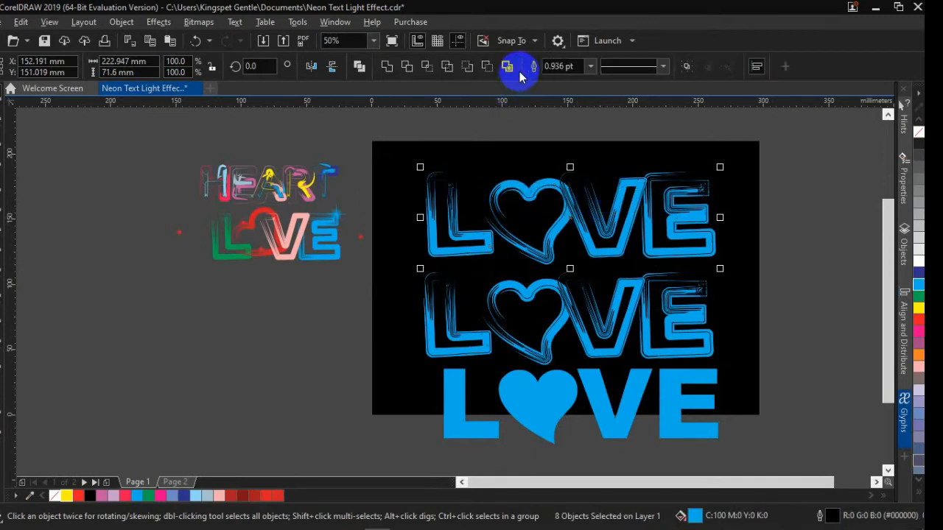
left_click(394, 69)
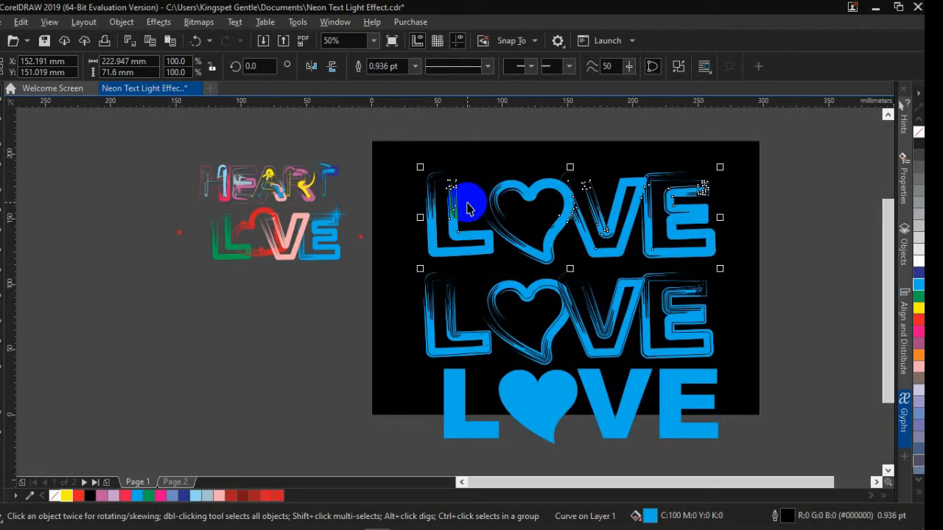
Apply a Gaussian Blur with a radius of about 60 pixels to the welded LOVE in the page's upper part.
left_click(175, 28)
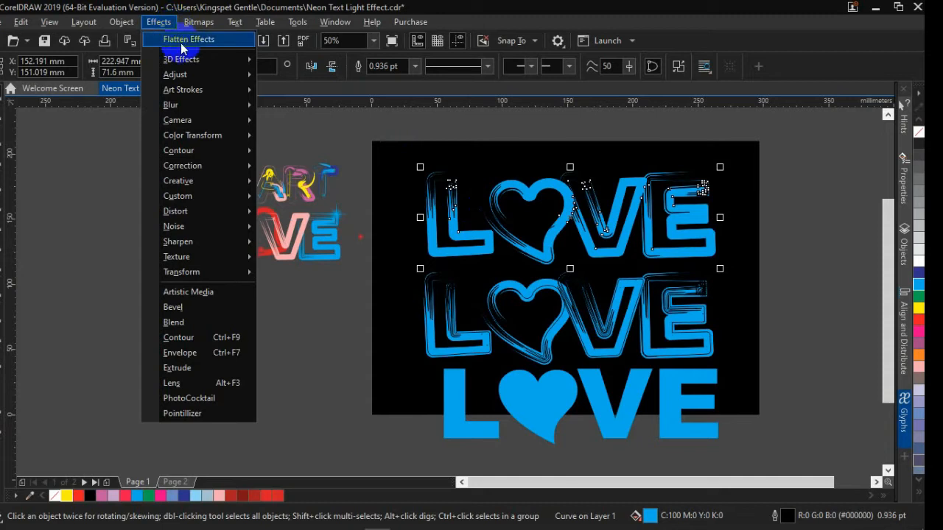
left_click(195, 110)
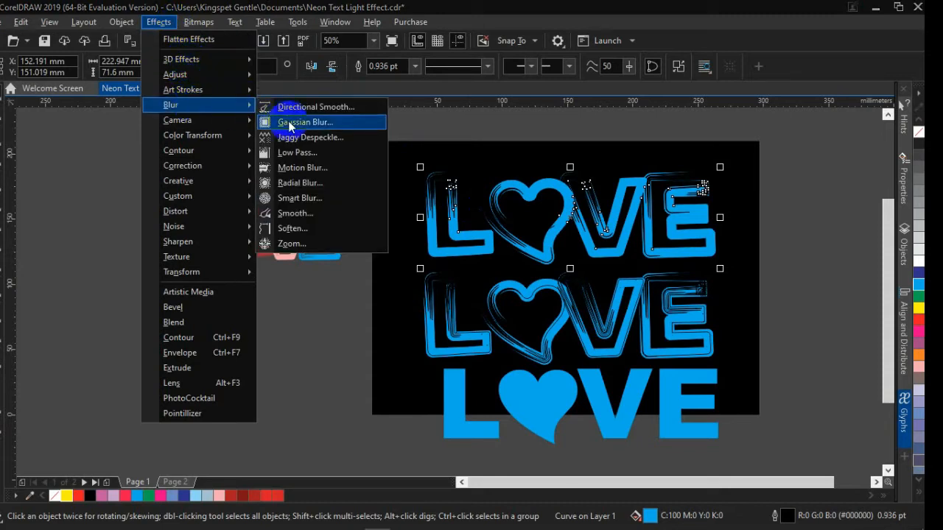
left_click(290, 124)
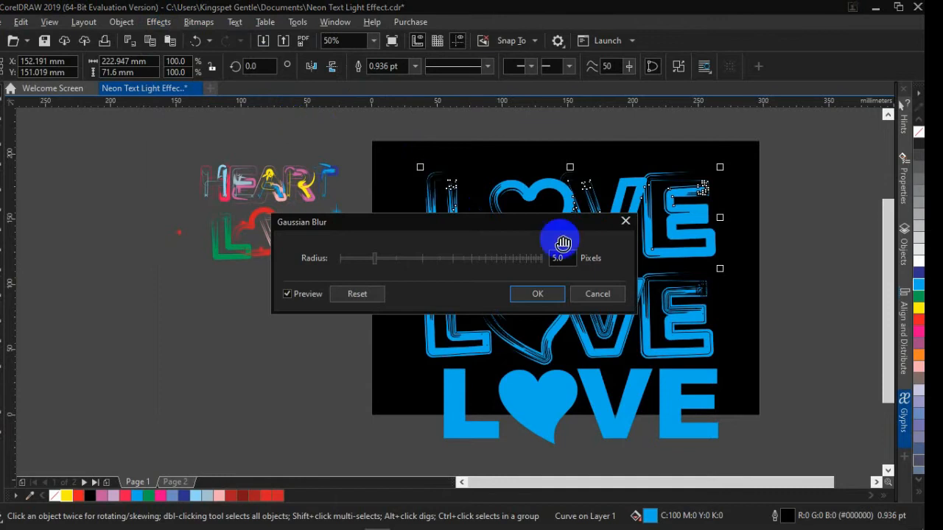
left_click_drag(504, 224, 454, 325)
left_click(340, 361)
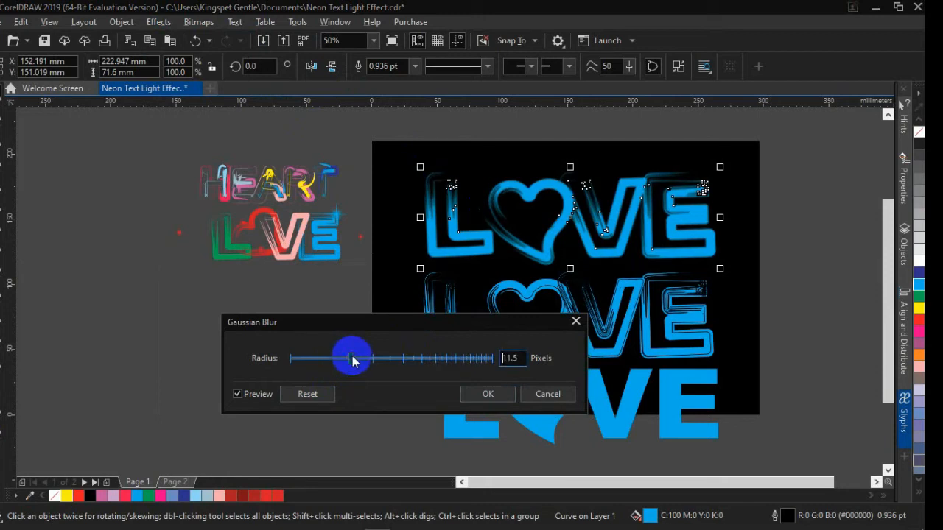
left_click_drag(352, 360, 380, 359)
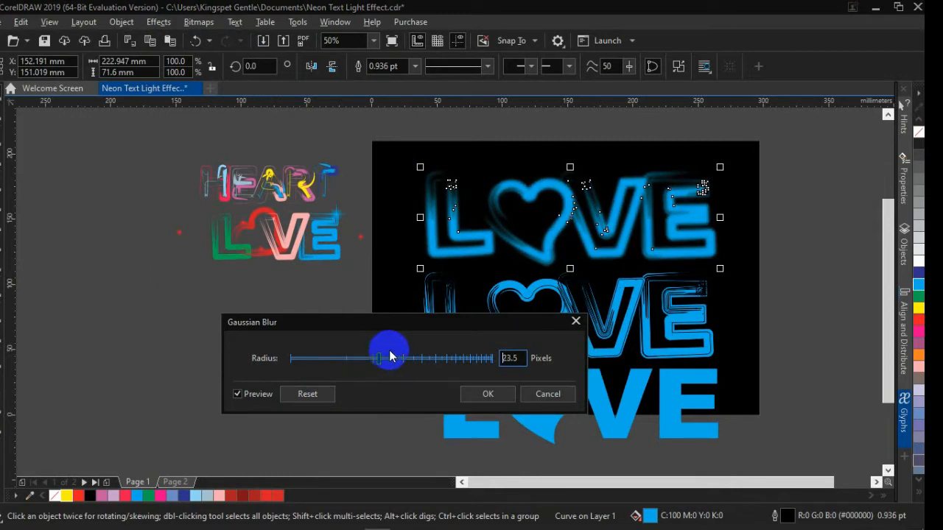
left_click_drag(391, 360, 410, 364)
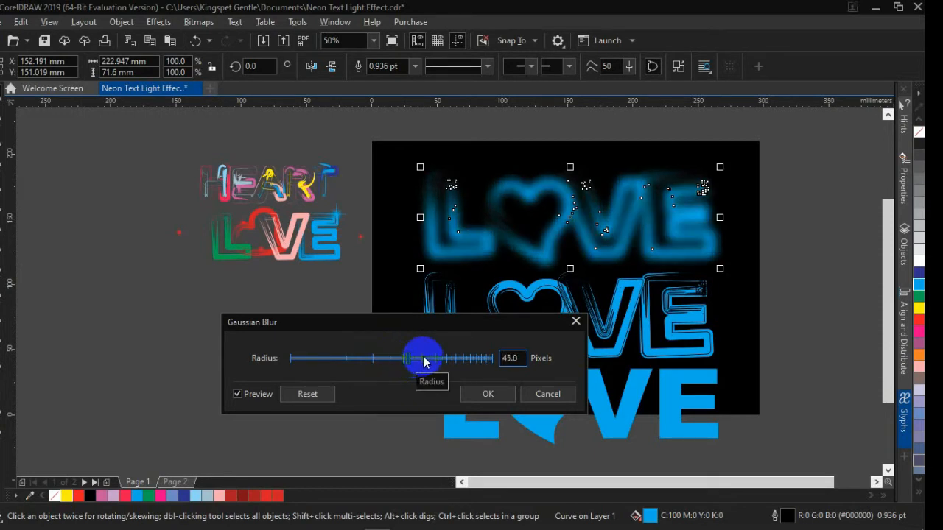
mouse_move(424, 361)
left_mouse_down()
mouse_move(449, 361)
mouse_move(432, 361)
left_mouse_up()
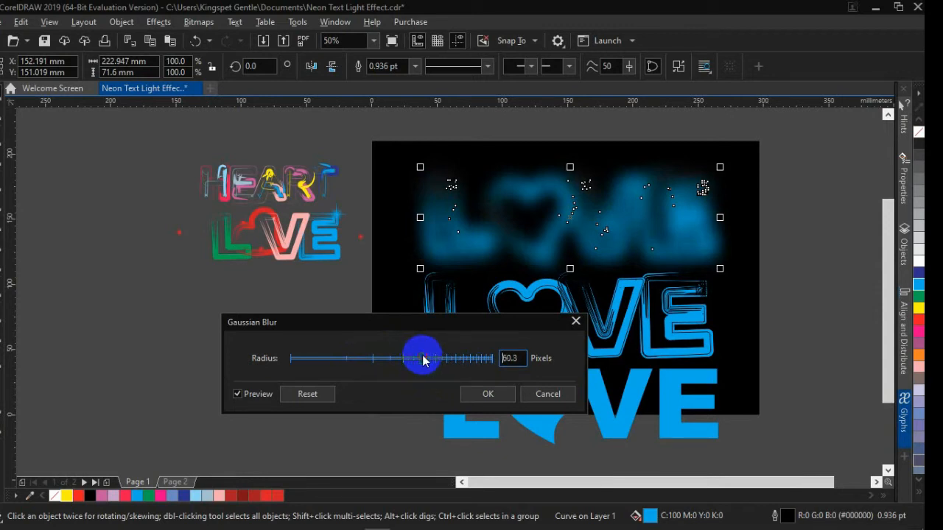
left_click(505, 395)
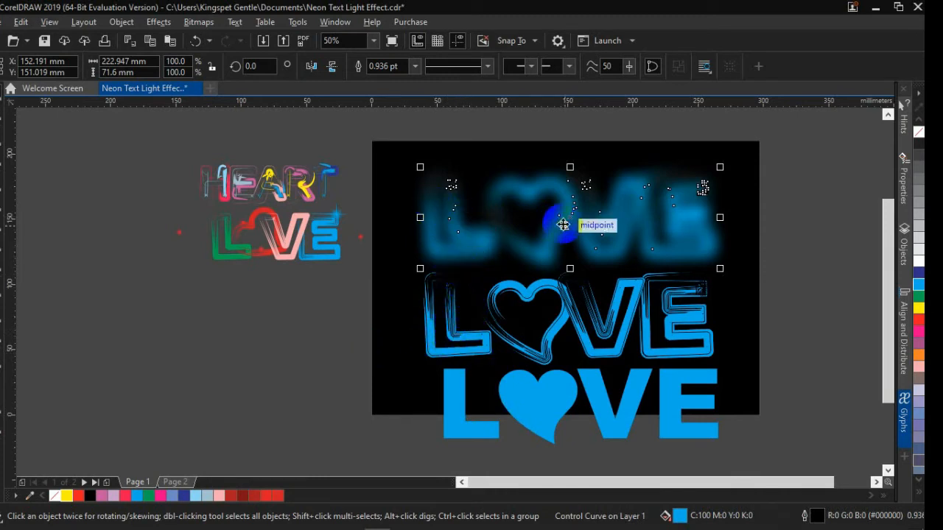
Bring the sharp brushed LOVE group to the front of its layer.
left_click(623, 306)
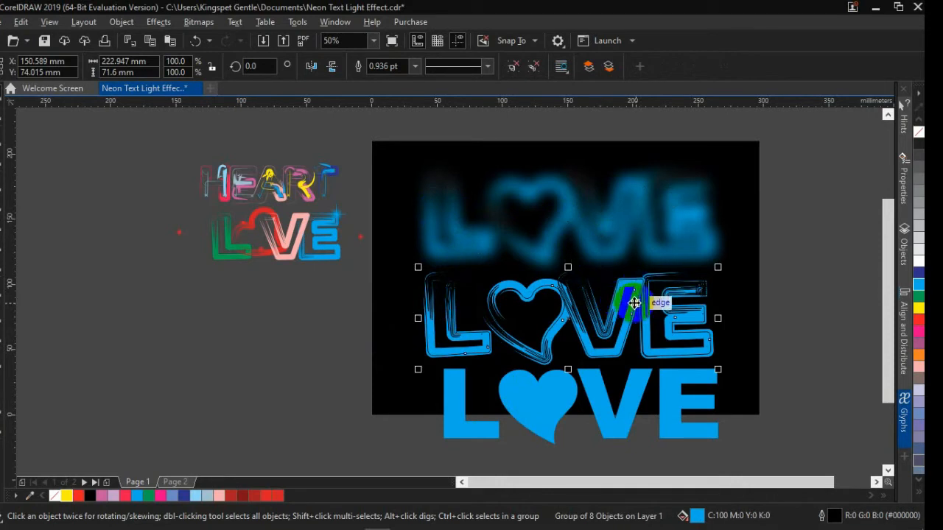
right_click(636, 303)
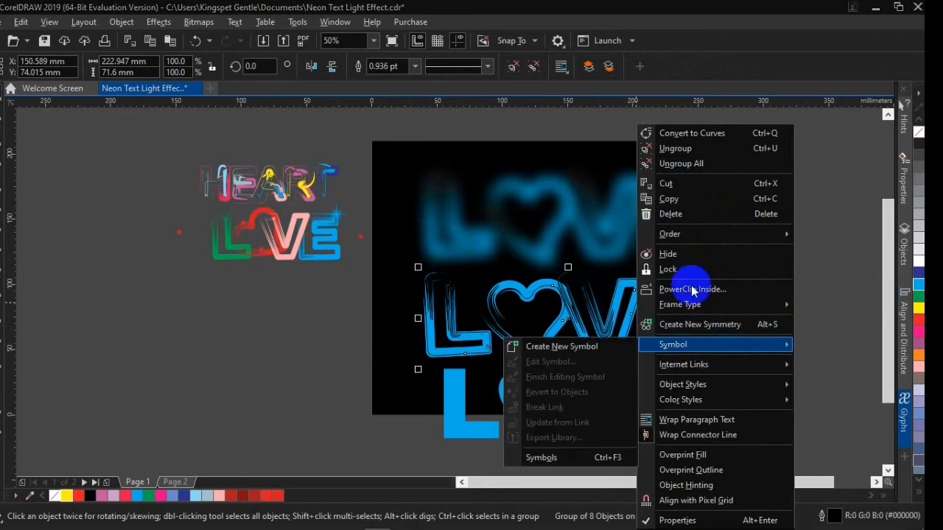
mouse_move(698, 237)
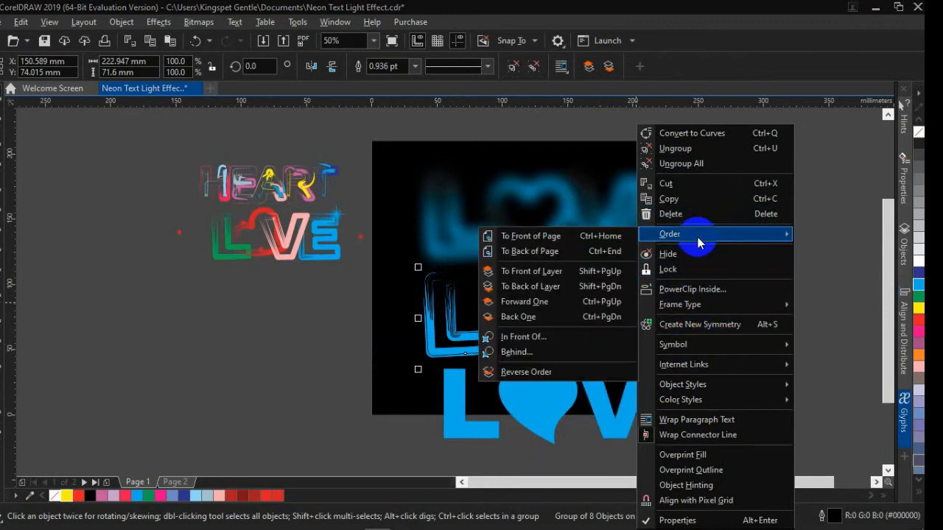
left_click(602, 274)
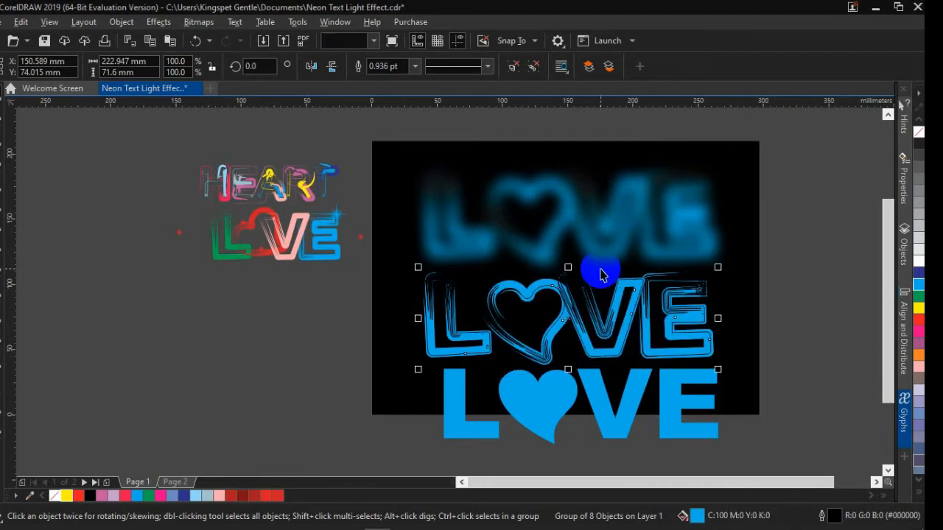
Align the sharp brushed LOVE with the blurred LOVE, centring them vertically and horizontally on each other.
left_click(632, 216, "shift")
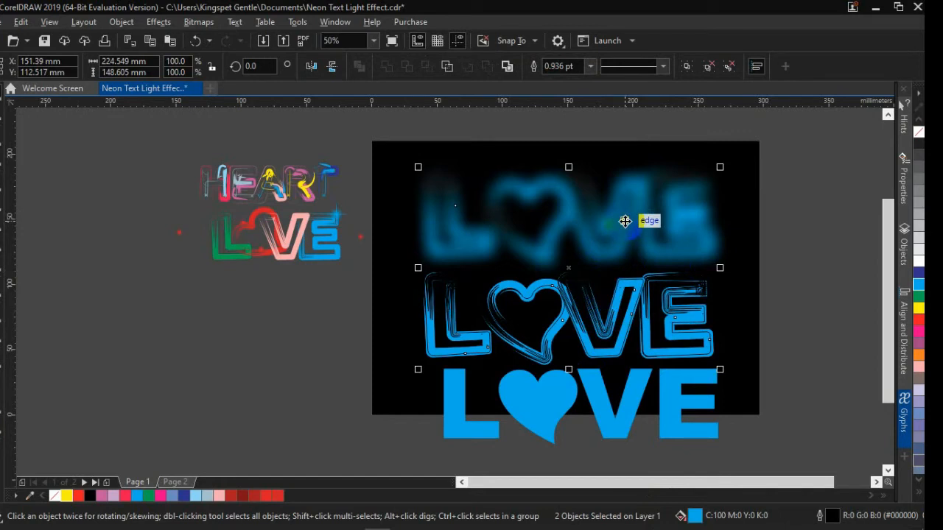
left_click(756, 67)
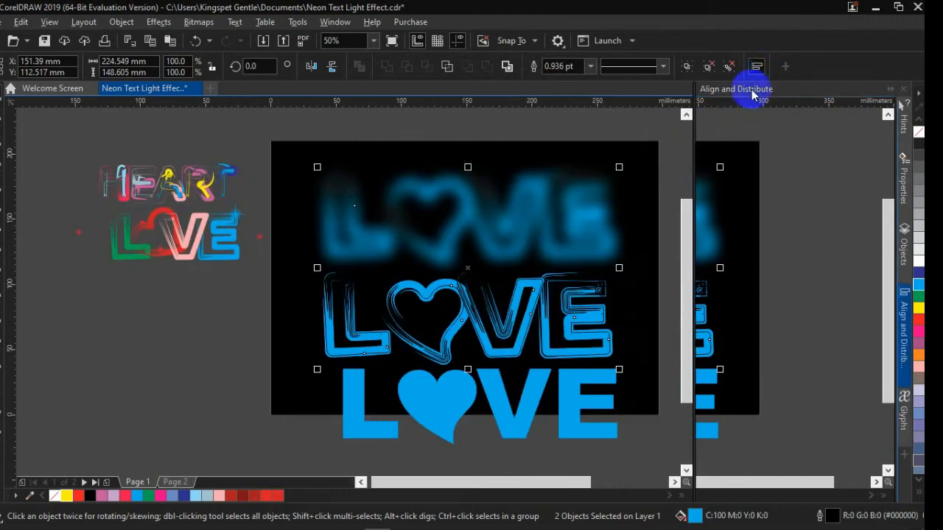
left_click(736, 142)
left_click(741, 145)
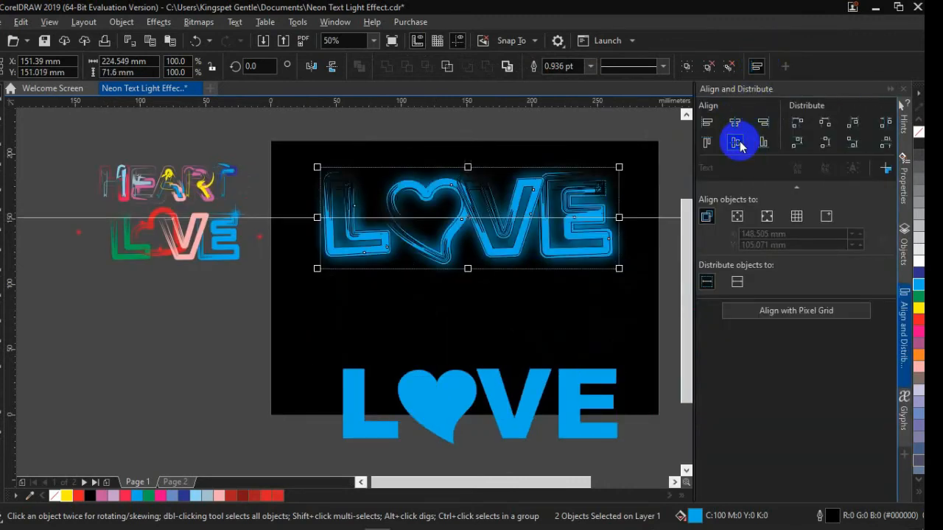
left_click(741, 125)
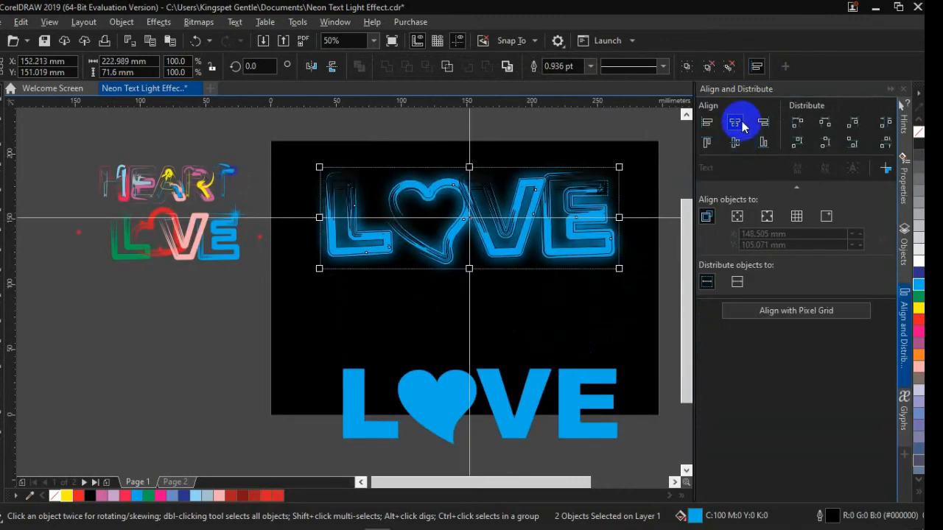
left_click(606, 130)
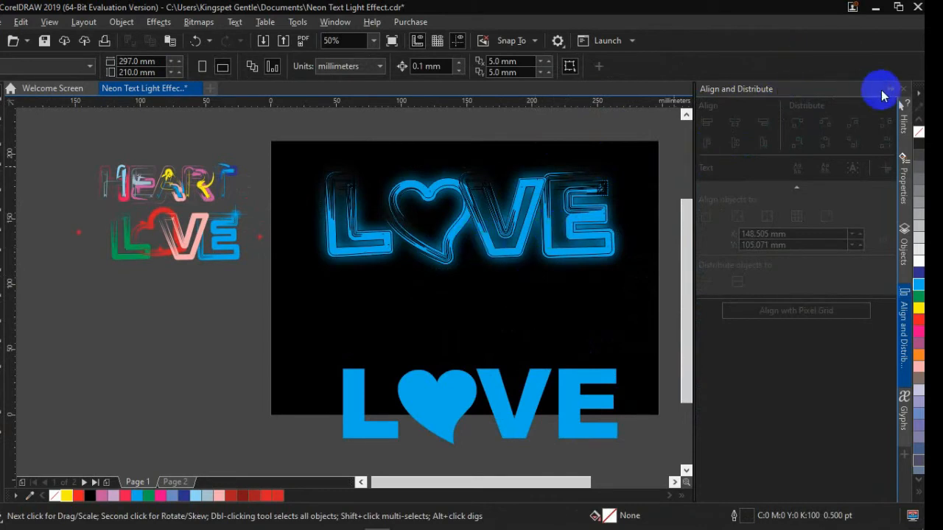
left_click(890, 89)
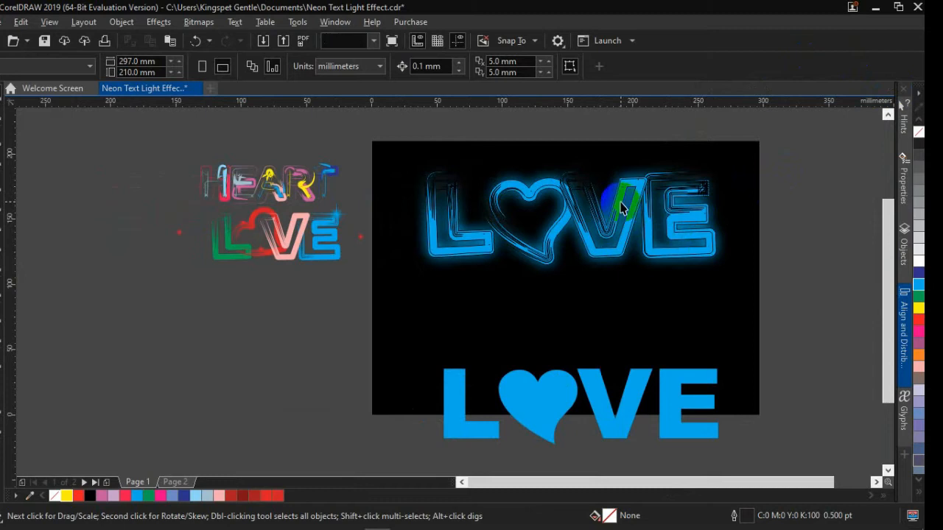
left_click(623, 209)
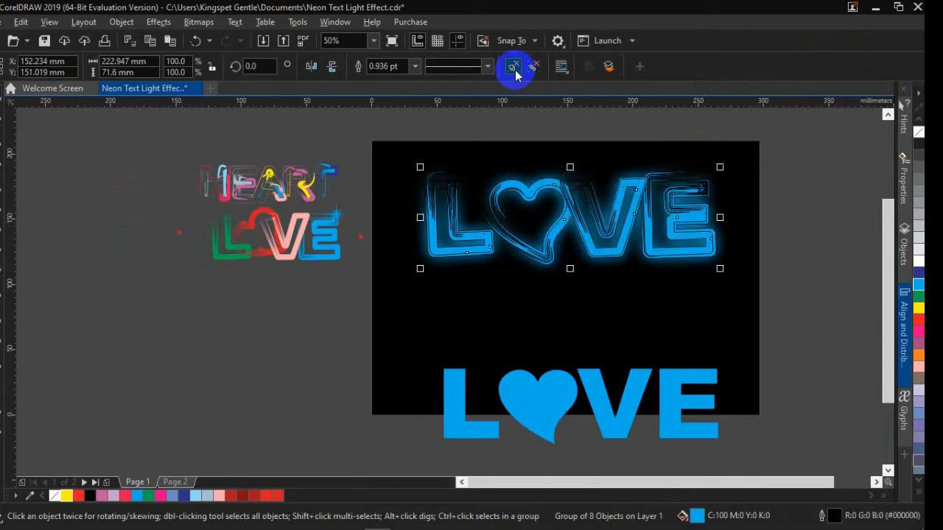
left_click(558, 186)
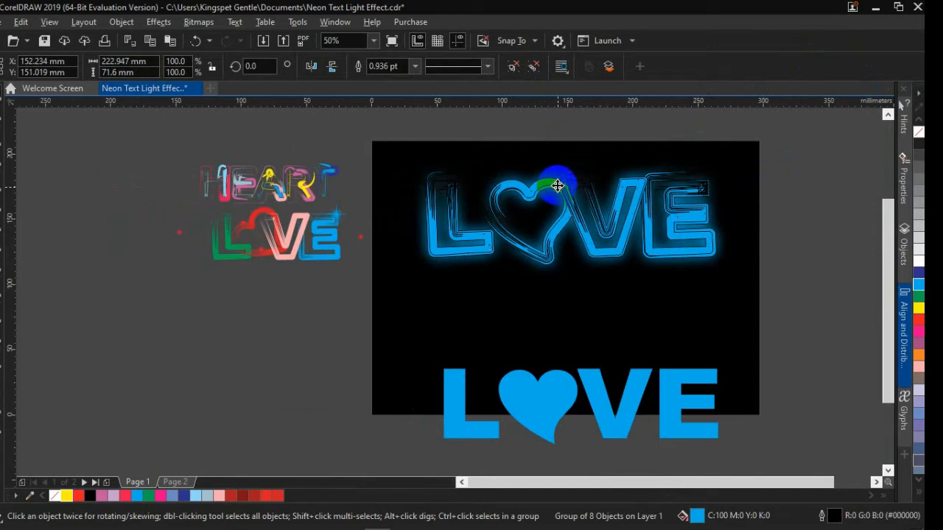
left_click(558, 186)
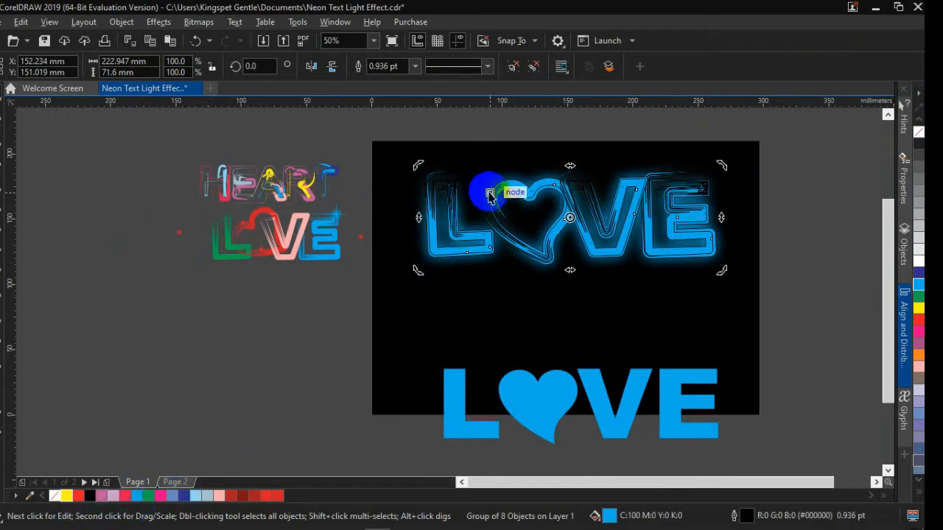
left_click(547, 187)
left_click_drag(546, 187, 564, 293)
key("ctrl+z")
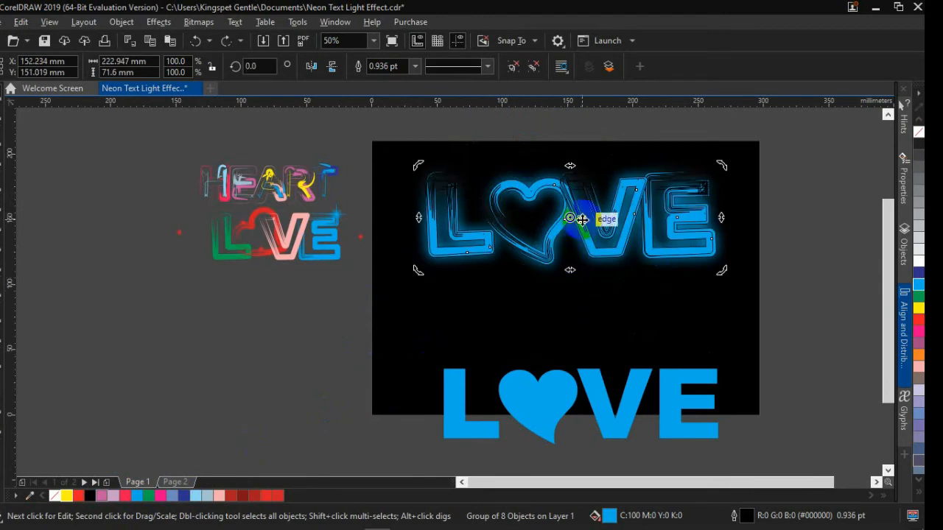
Place a copy of the sharp brushed LOVE between the glowing LOVE and the solid LOVE.
left_click(582, 225)
left_click_drag(580, 214, 591, 325)
left_click(762, 277)
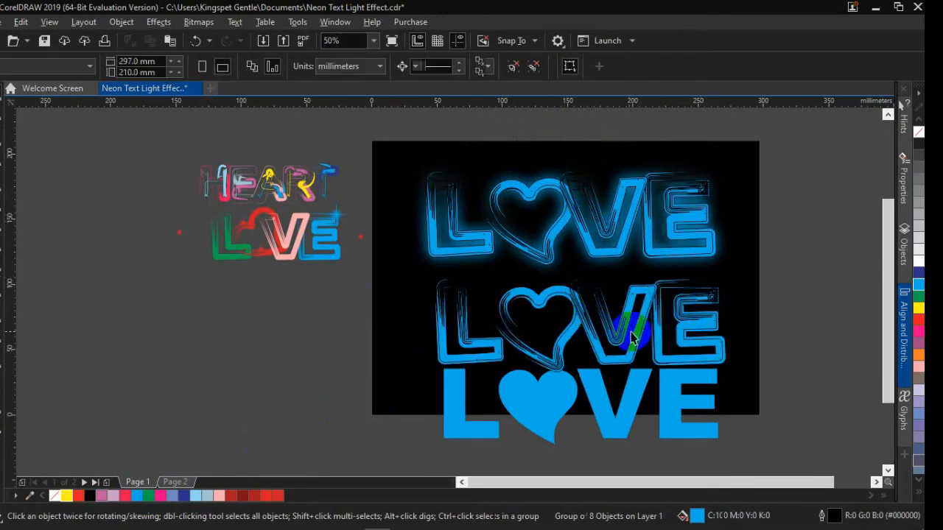
Remove the outline from both the sharp brushed LOVE on the glow and its copy below.
left_click(612, 226)
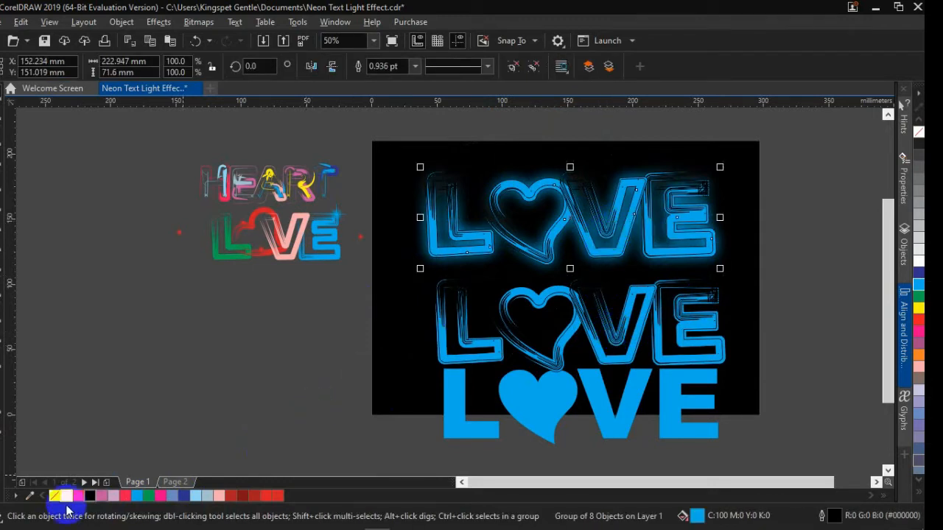
right_click(57, 497)
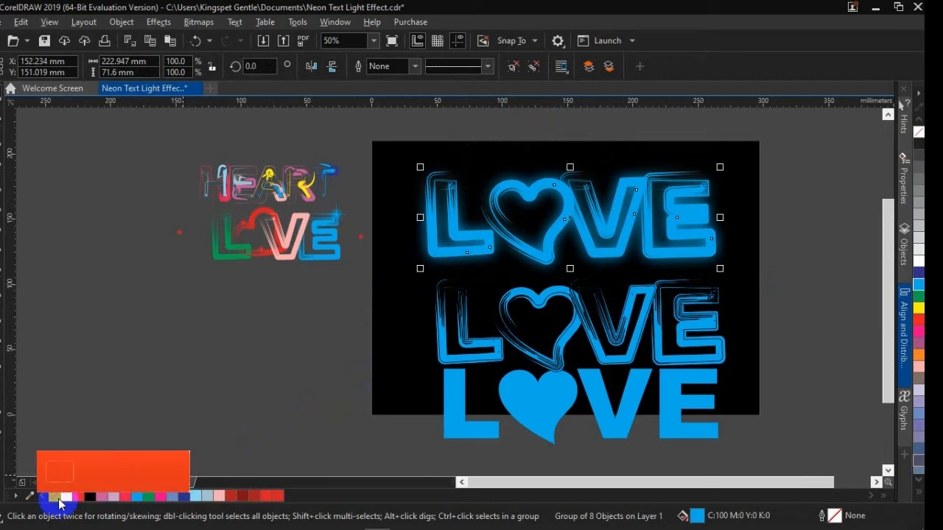
left_click(591, 322)
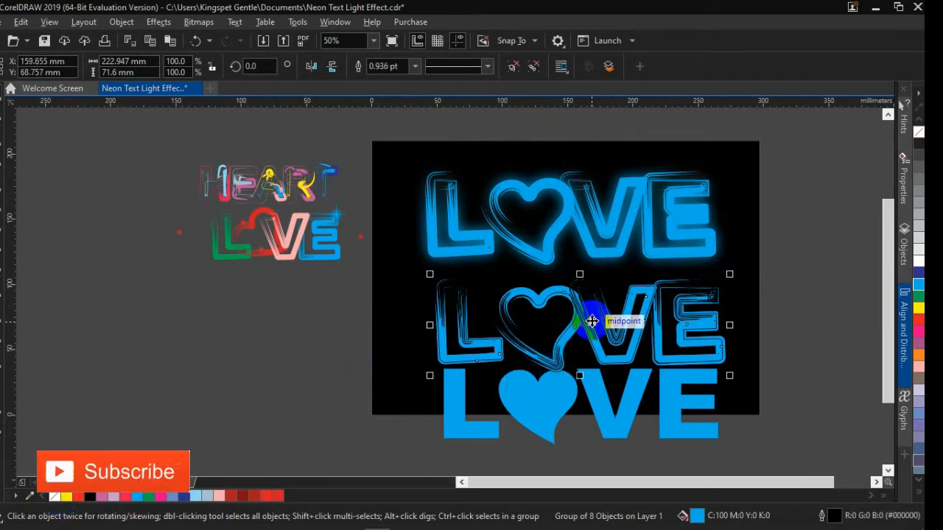
right_click(57, 498)
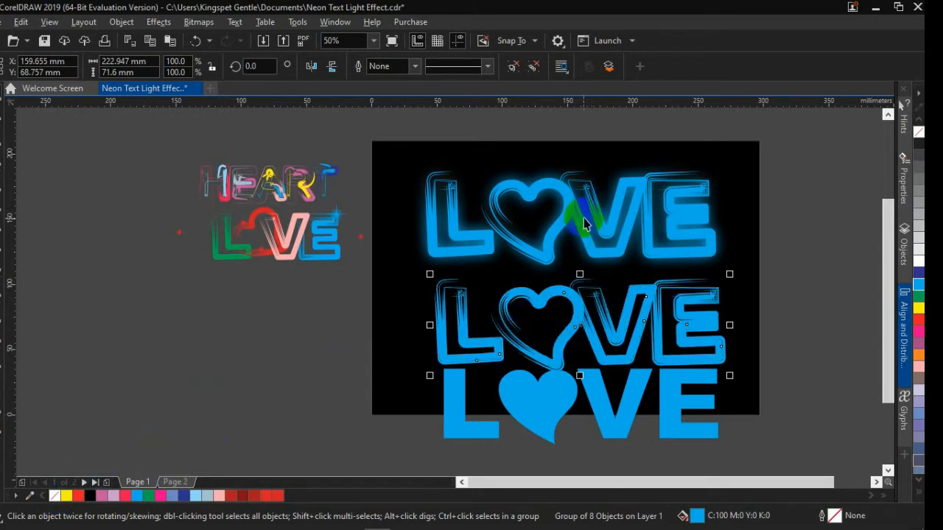
left_click(806, 269)
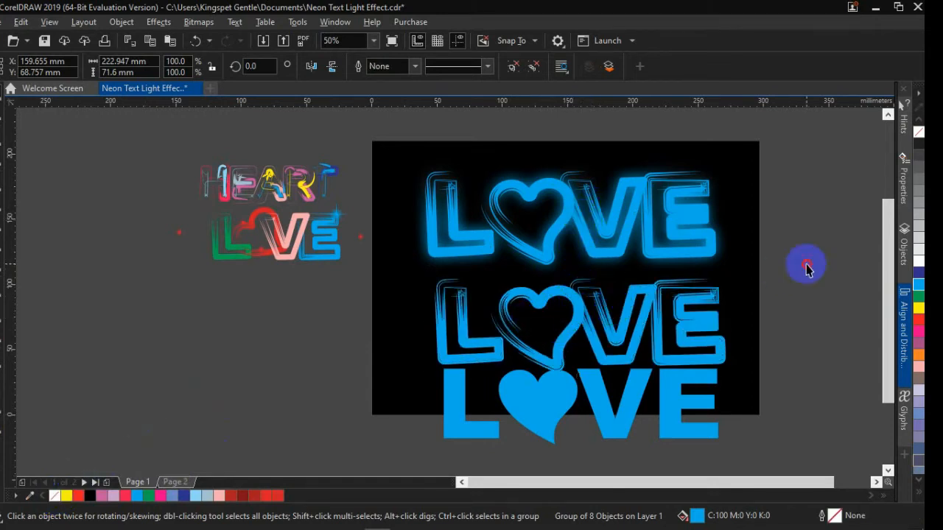
Align the lower brushed LOVE copy centrally onto the glowing LOVE in the page's upper part.
left_click(669, 315)
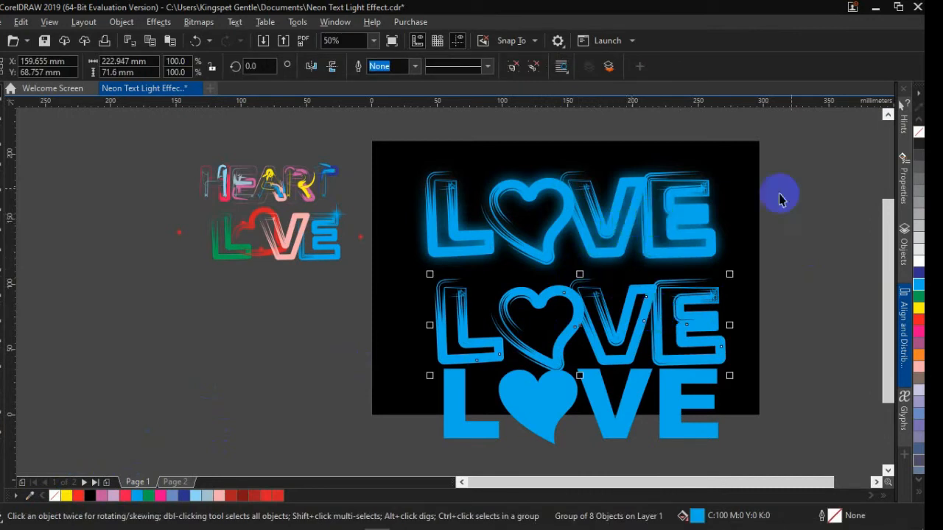
left_click_drag(824, 138, 353, 288)
left_click(692, 70)
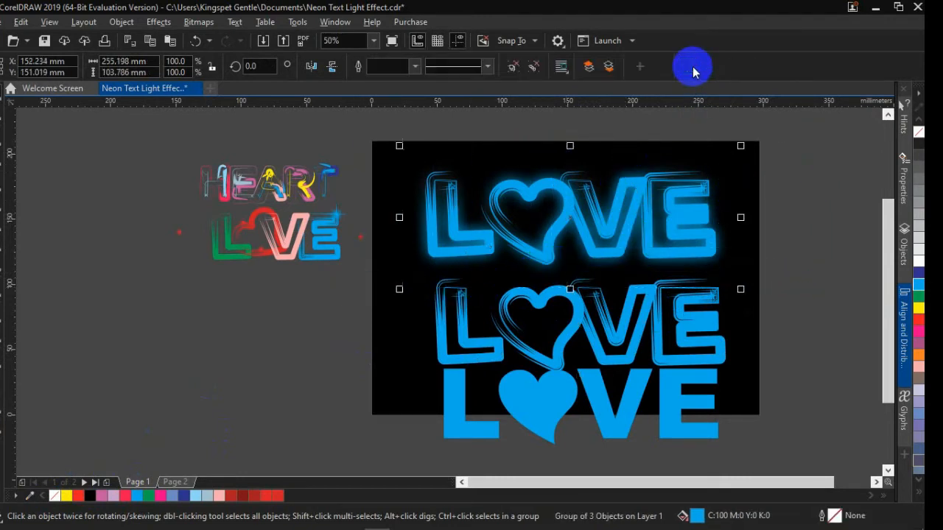
left_click(783, 183)
left_click(646, 313)
left_click(631, 221, "shift")
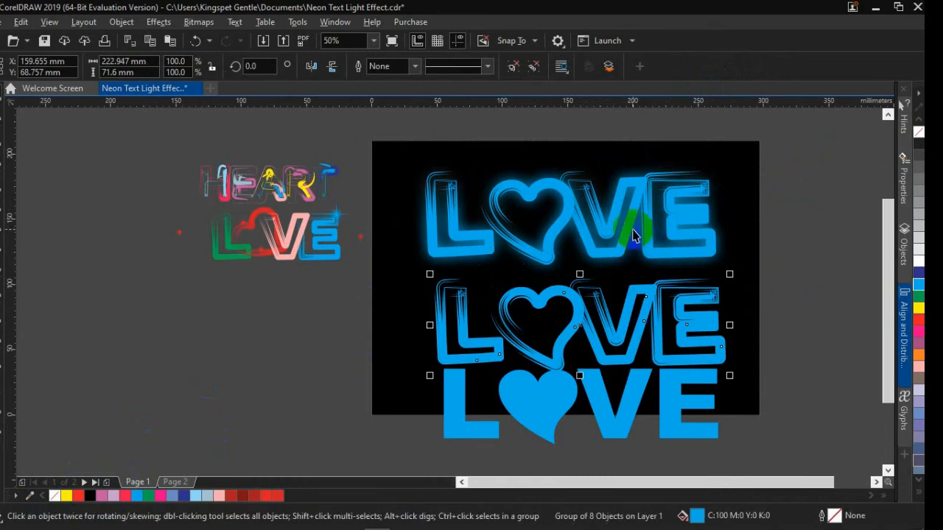
key("e")
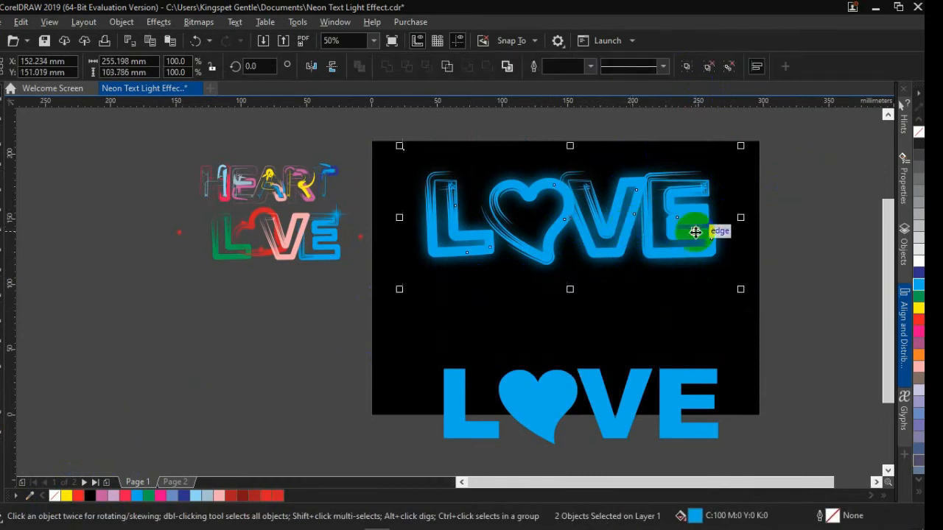
left_click(791, 225)
Ungroup the topmost brushed LOVE copy, keeping it in place over the glowing LOVE.
left_click_drag(700, 221, 694, 277)
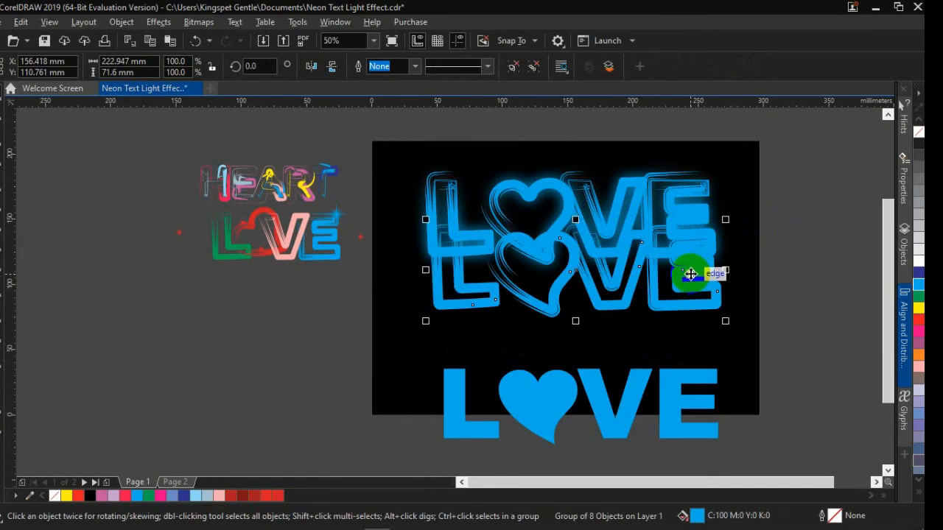
key("ctrl+z")
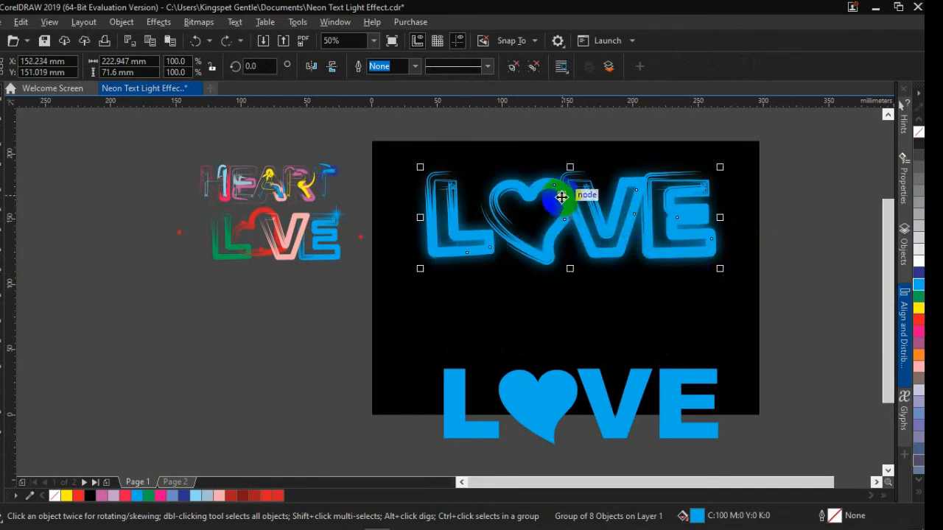
left_click(512, 68)
left_click(368, 131)
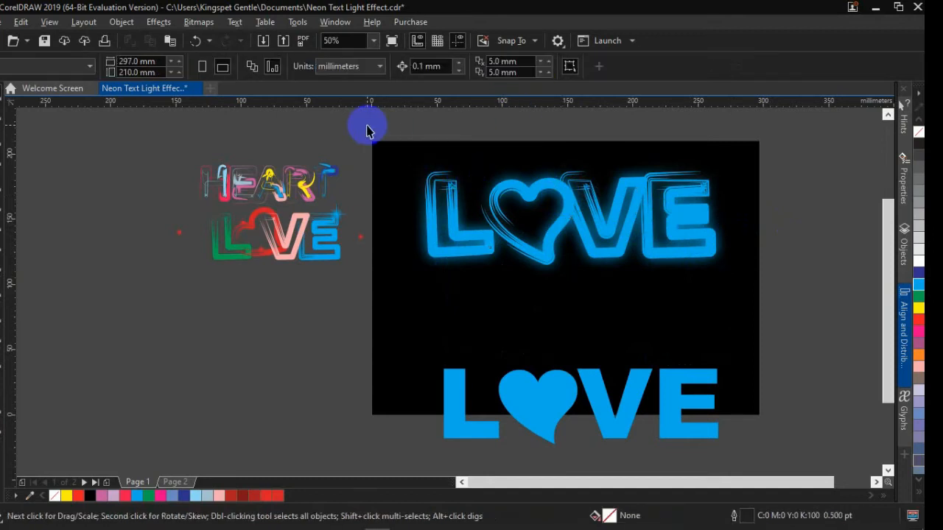
Fill both brushstroke shapes of the letter L on the page with green.
left_click_drag(368, 130, 511, 295)
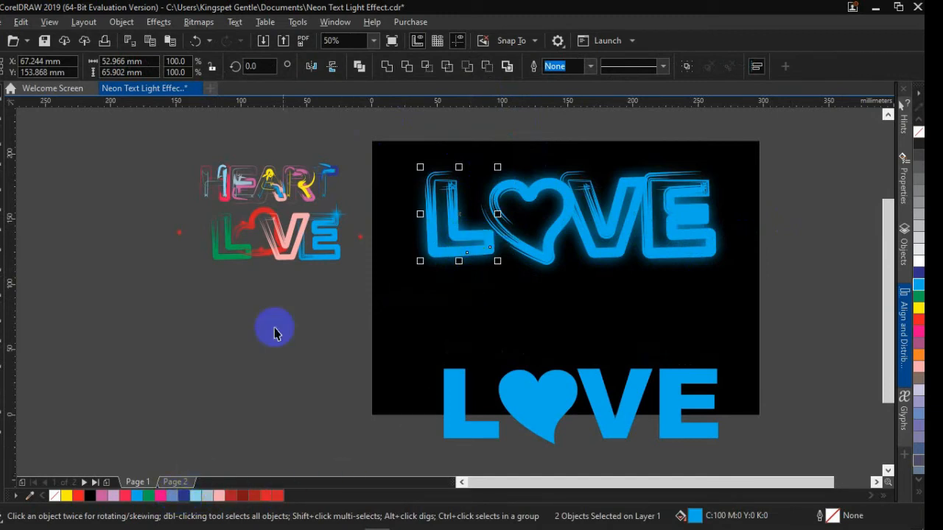
left_click(140, 498)
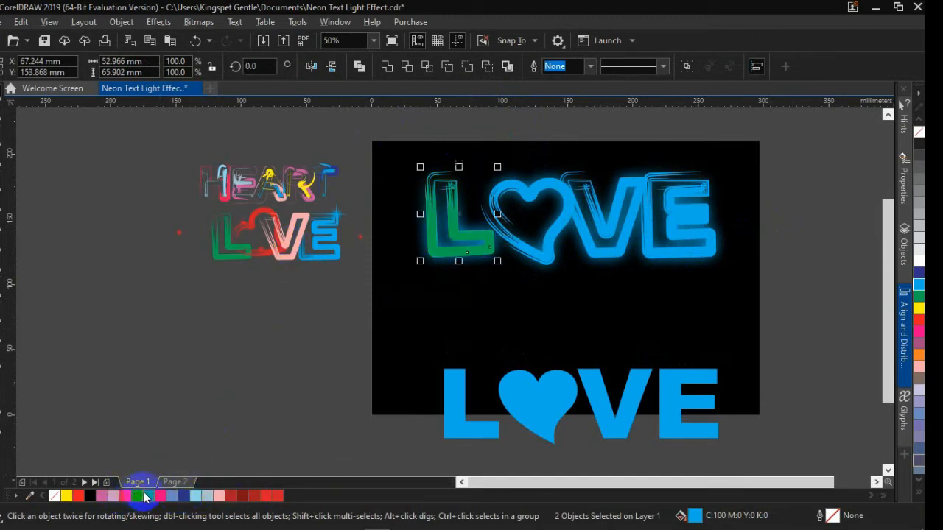
left_click(497, 214)
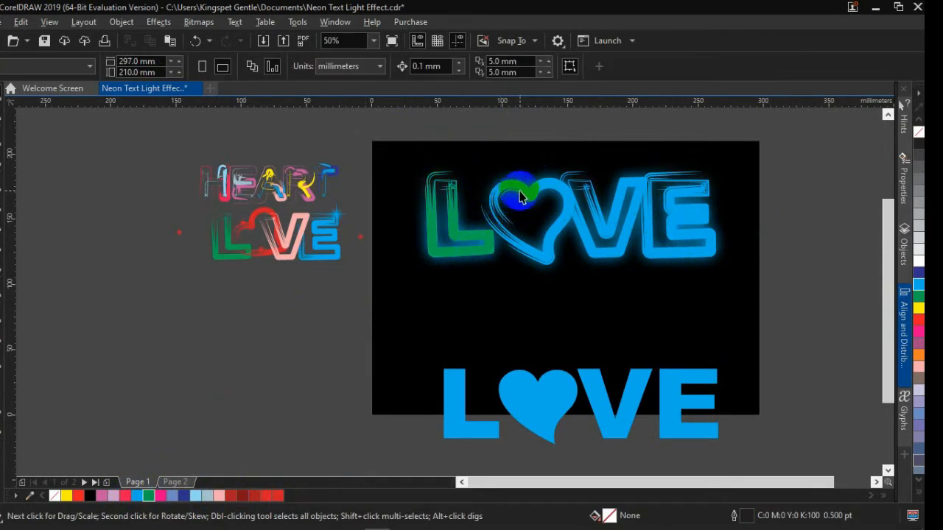
Fill both brushstroke shapes of the heart-shaped O with red (C10 M100 Y100 K4).
left_click(525, 195)
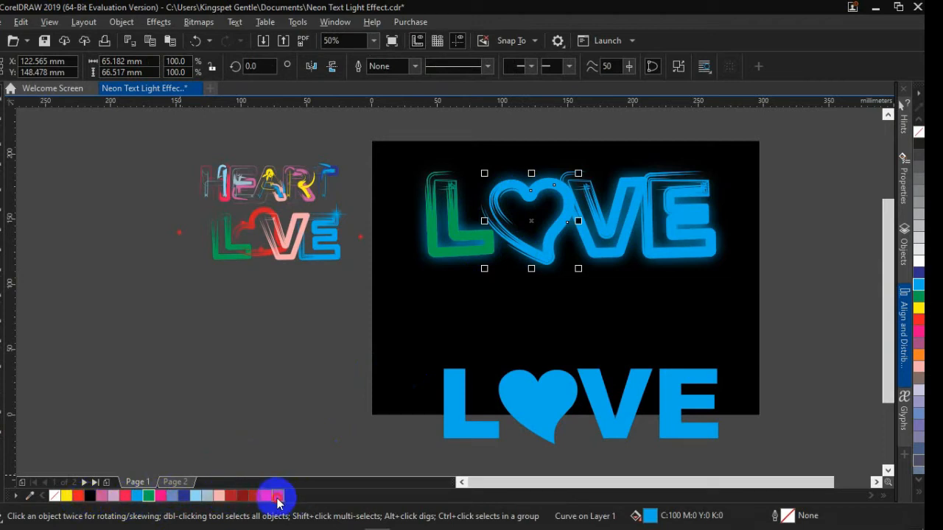
left_click(276, 495)
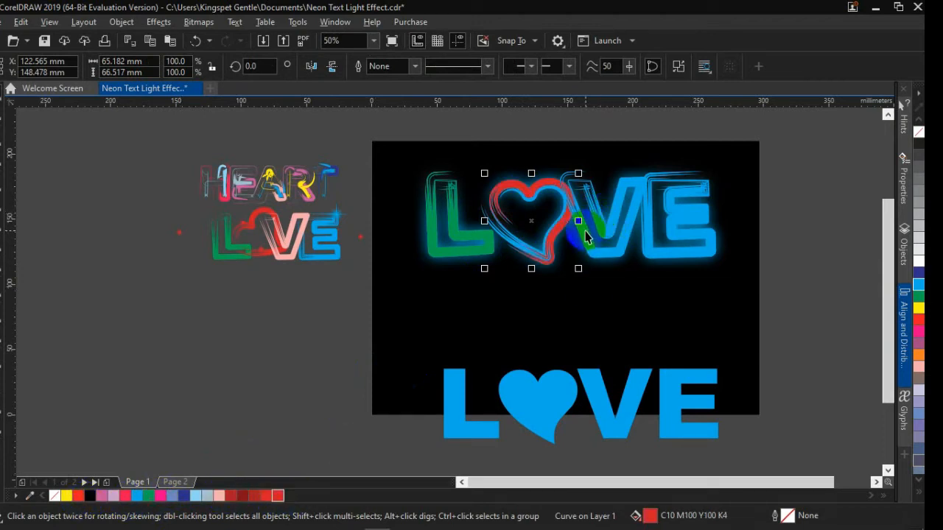
left_click_drag(586, 236, 533, 194)
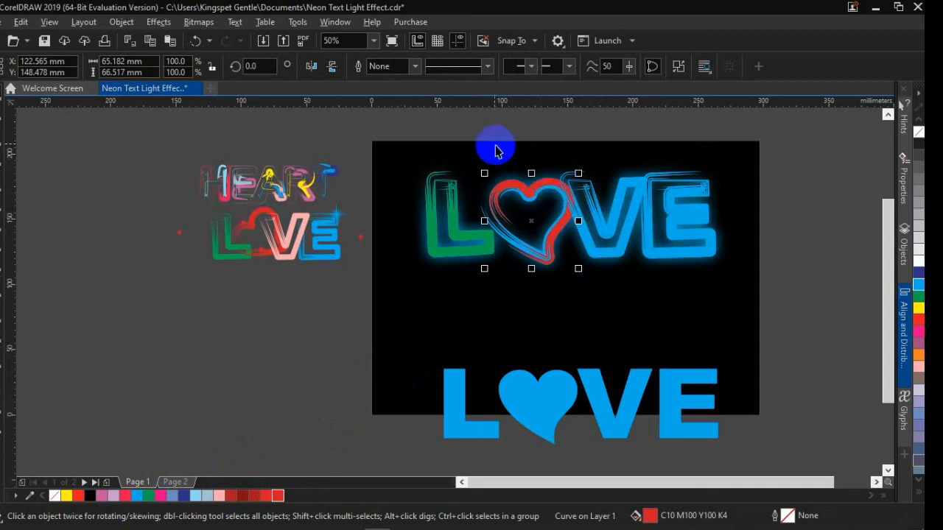
left_click_drag(460, 122, 584, 300)
left_click(278, 497)
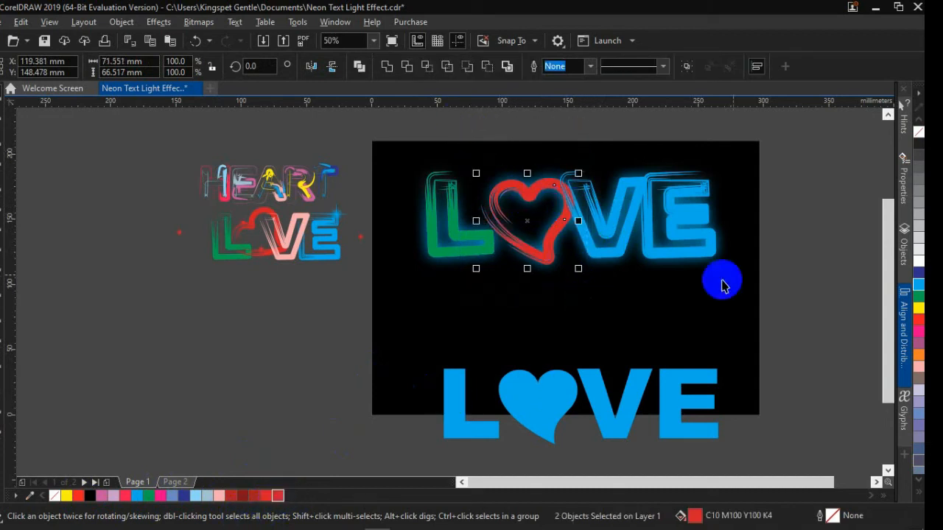
Fill both brushstroke shapes of the letter V with pink, leaving the E cyan.
left_click(624, 257)
left_click(615, 250)
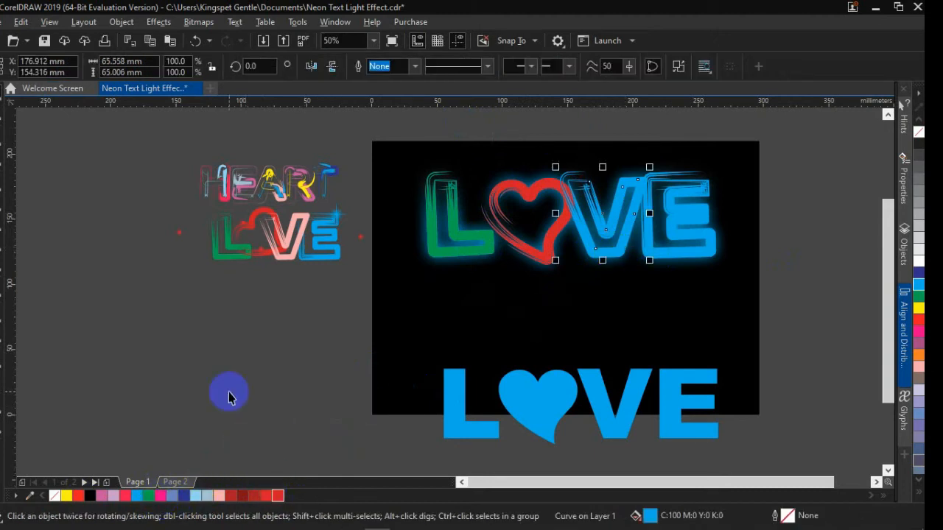
left_click(219, 496)
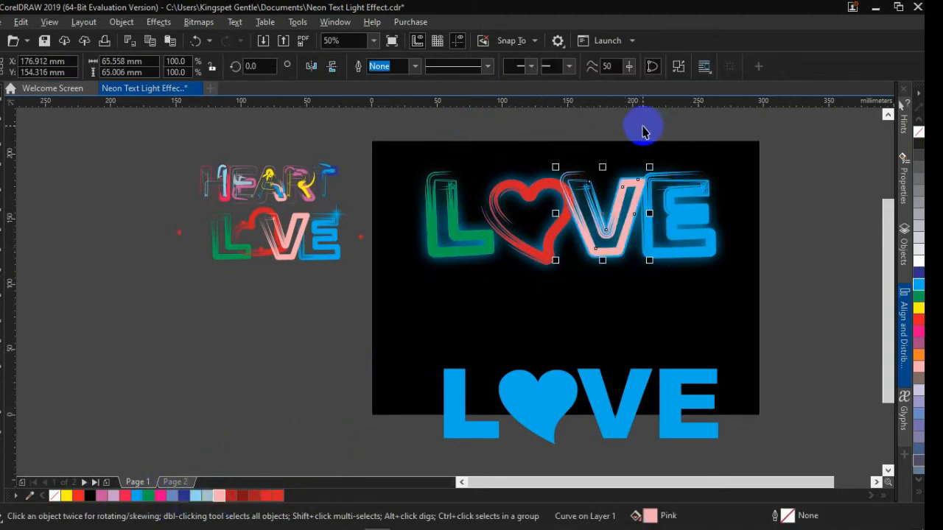
left_click_drag(547, 120, 661, 318)
left_click(221, 496)
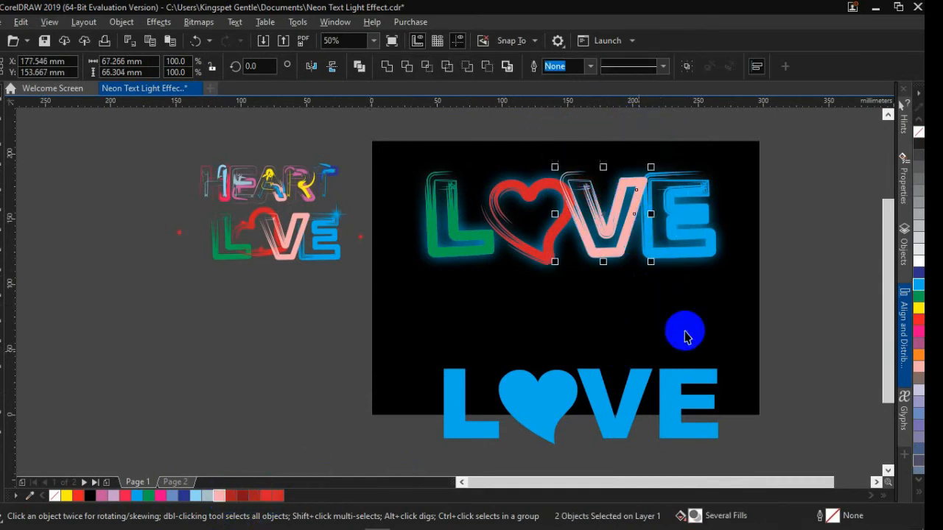
left_click(622, 126)
left_click_drag(623, 127, 741, 312)
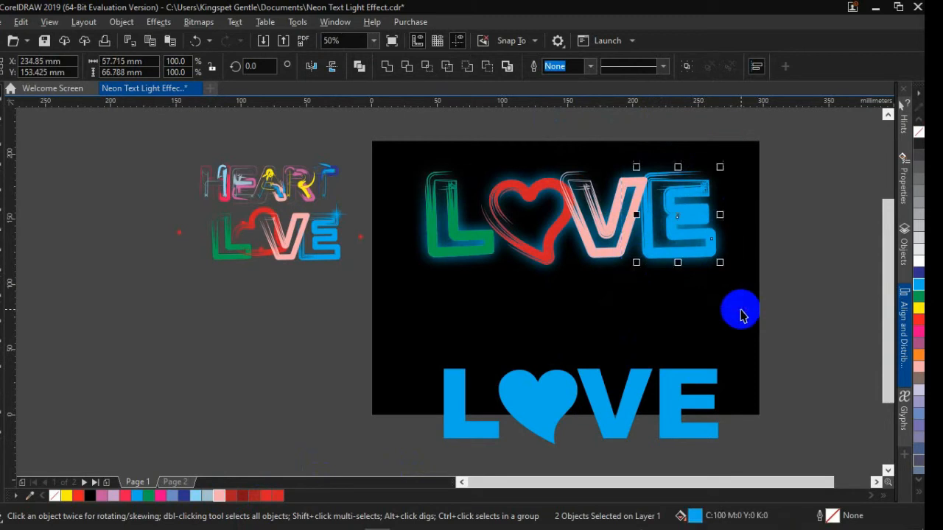
left_click(702, 305)
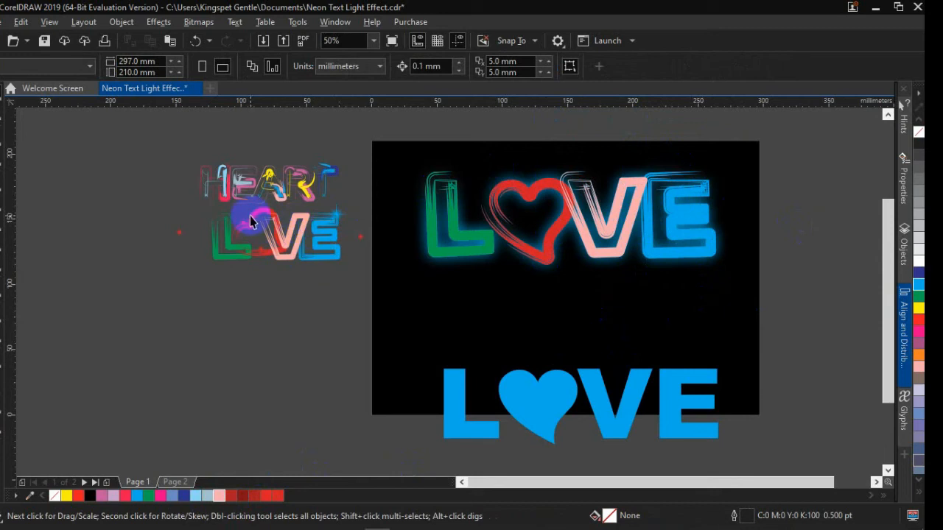
Move the solid cyan LOVE further down and place the glowing LOVE group between it and the coloured letters.
left_click(442, 268)
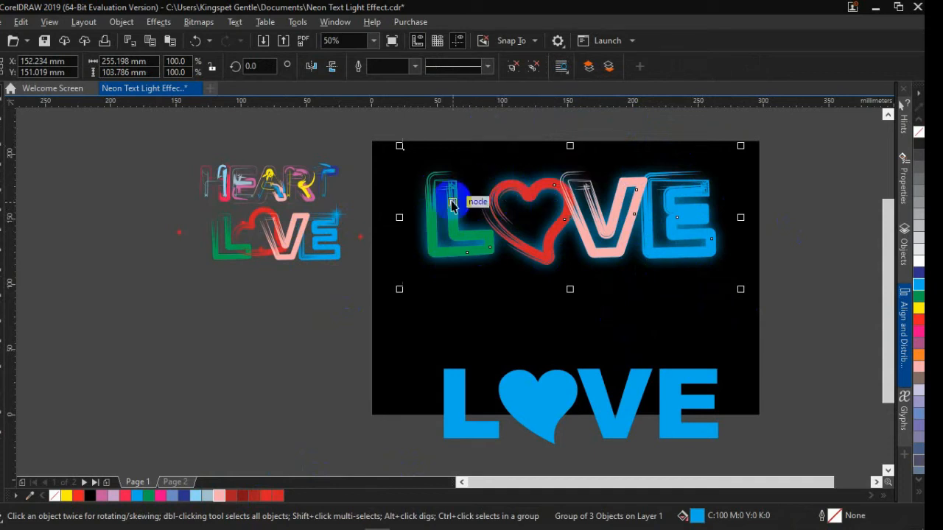
left_click_drag(558, 388, 554, 425)
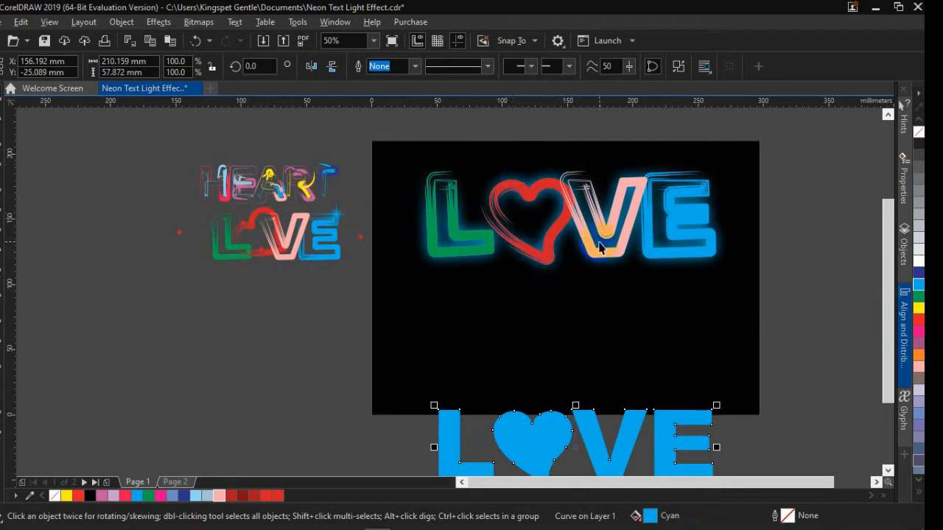
left_click(519, 185)
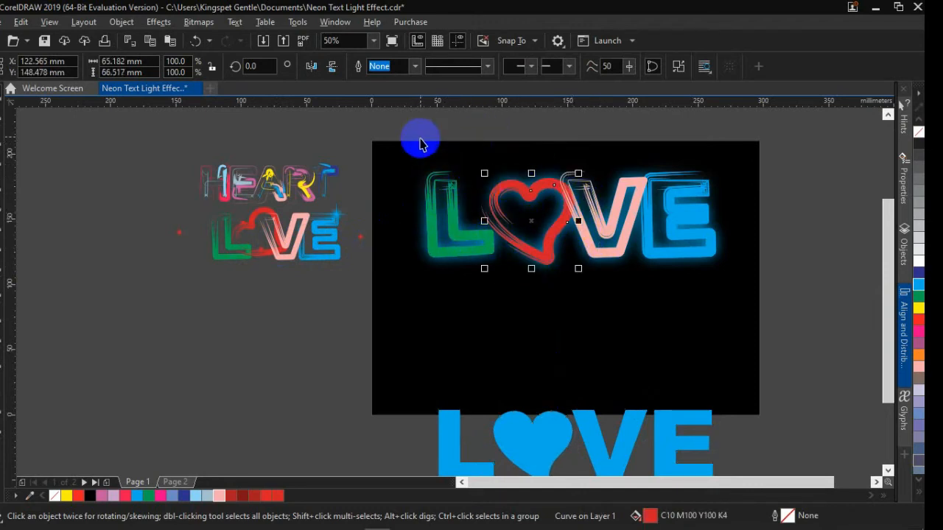
left_click(419, 229)
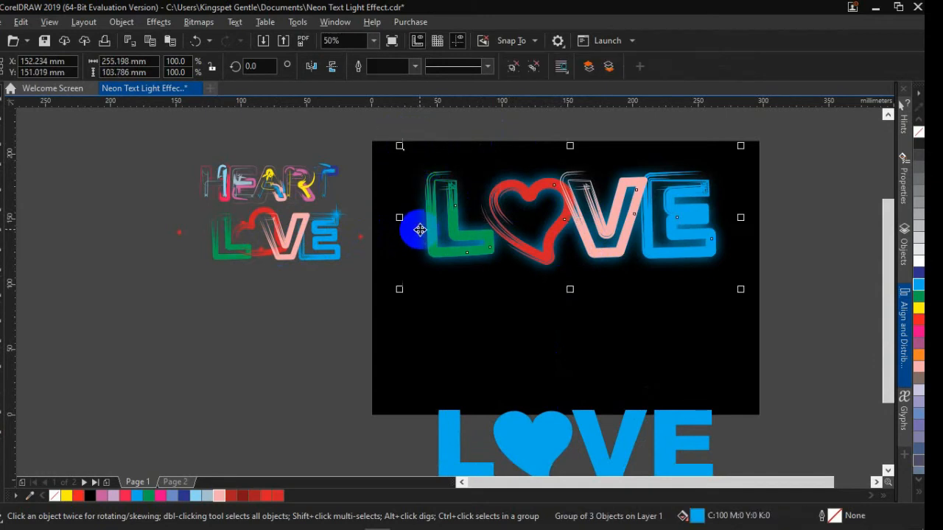
left_click_drag(417, 229, 418, 363)
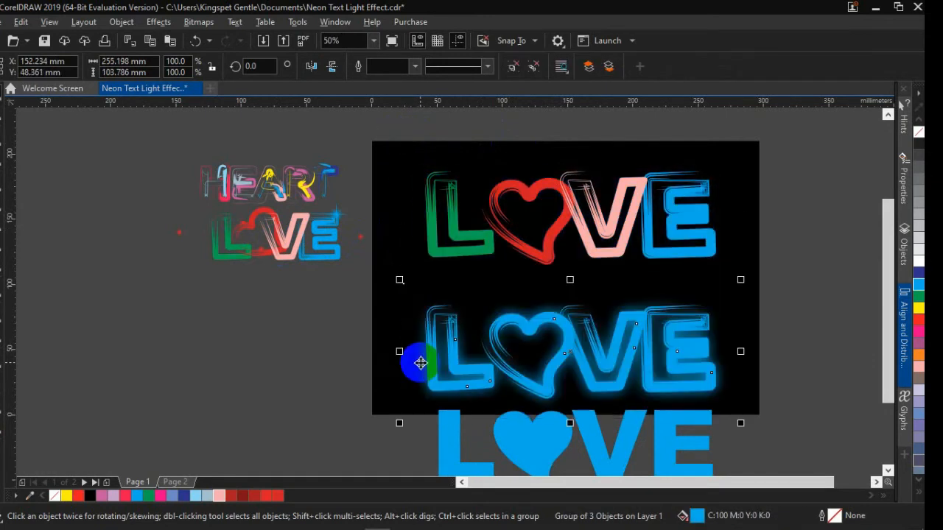
left_click_drag(358, 133, 404, 146)
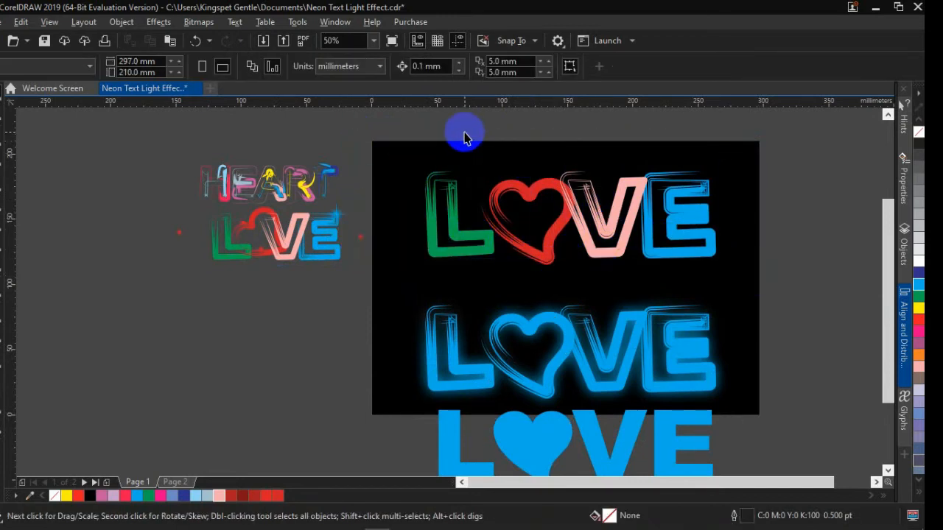
Rotate the red heart by about 23.5° and move the green L inward so that it overlaps the heart.
left_click_drag(464, 136, 606, 255)
left_click(558, 212)
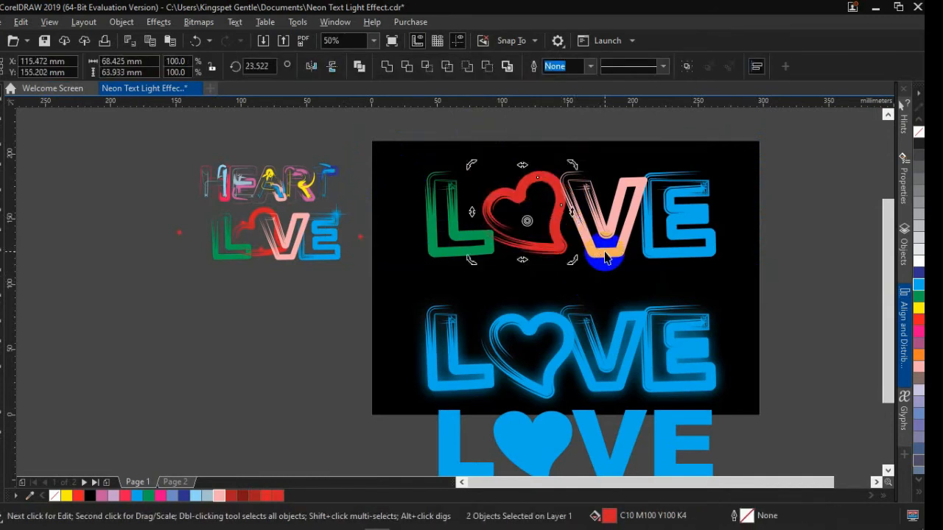
left_click_drag(385, 131, 522, 280)
mouse_move(446, 257)
left_mouse_down()
mouse_move(471, 262)
mouse_move(463, 257)
left_mouse_up()
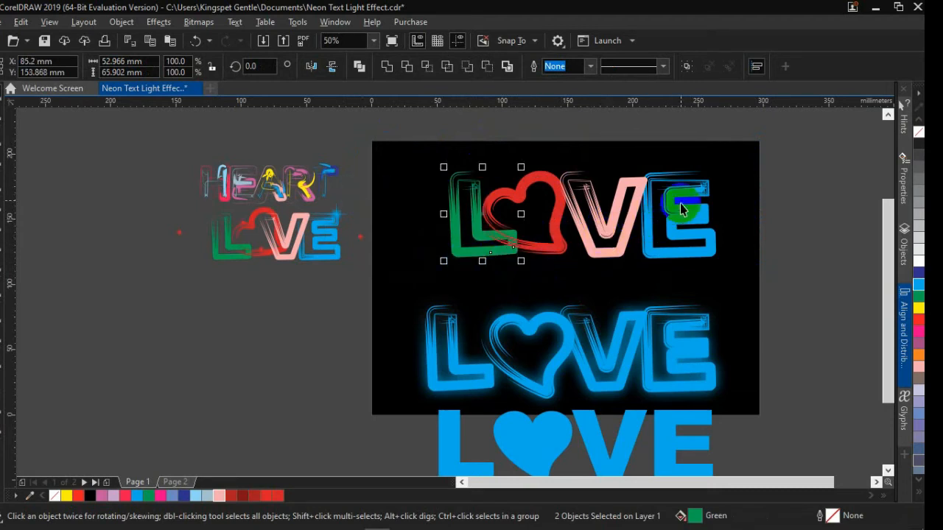
Move the pink V over the heart and the cyan E against the V to tighten the lettering.
left_click_drag(547, 126, 675, 280)
left_click_drag(617, 255, 584, 254)
left_click_drag(789, 282, 593, 237)
left_click_drag(653, 250, 659, 257)
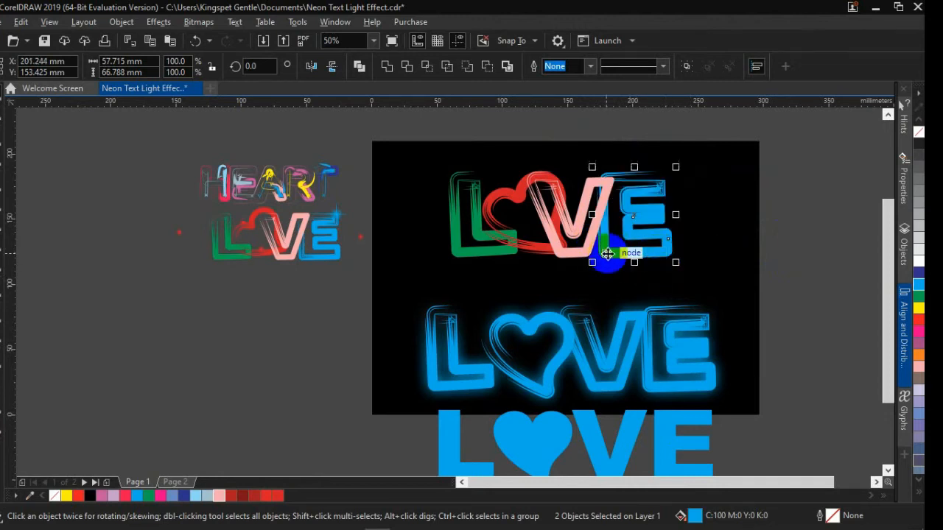
left_click_drag(736, 123, 519, 288)
left_click_drag(577, 254, 577, 255)
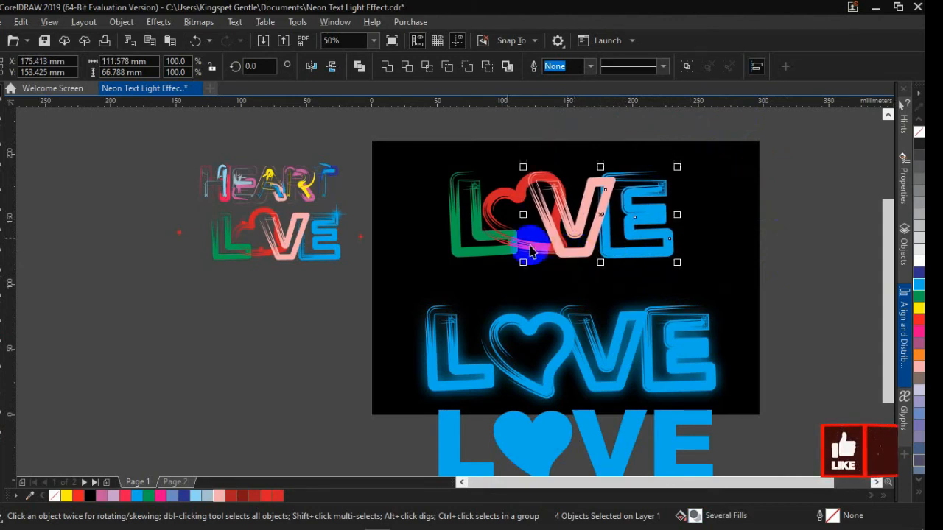
Group all the coloured LOVE letters and place two copies one above the other beside the black page.
left_click_drag(423, 124, 741, 291)
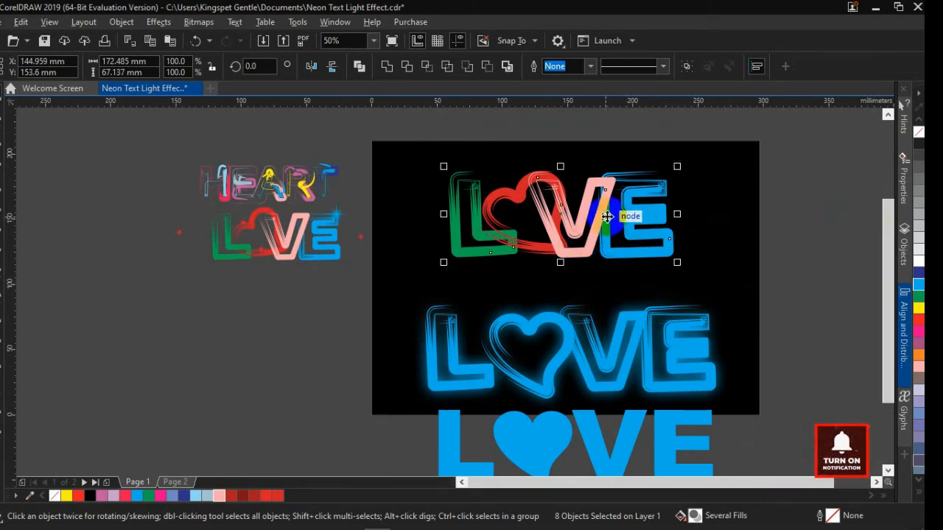
left_click(686, 68)
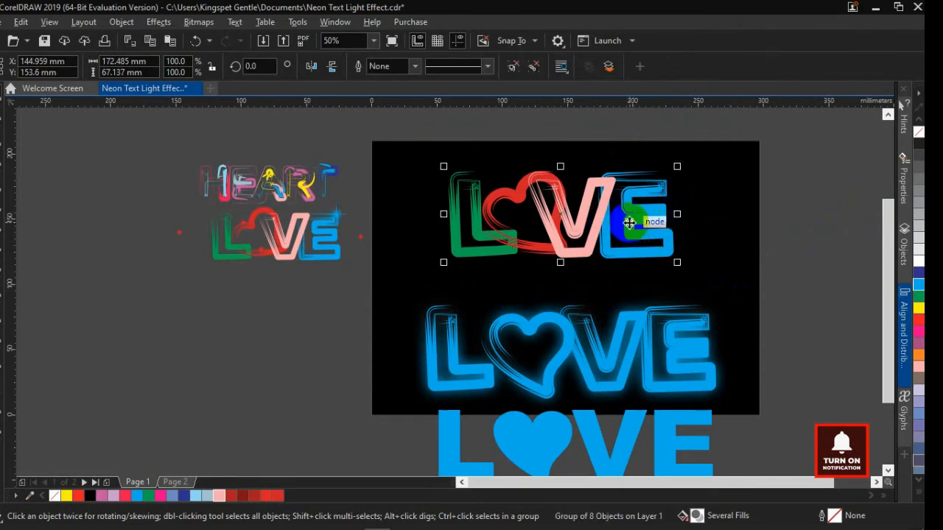
left_click_drag(634, 210, 818, 216)
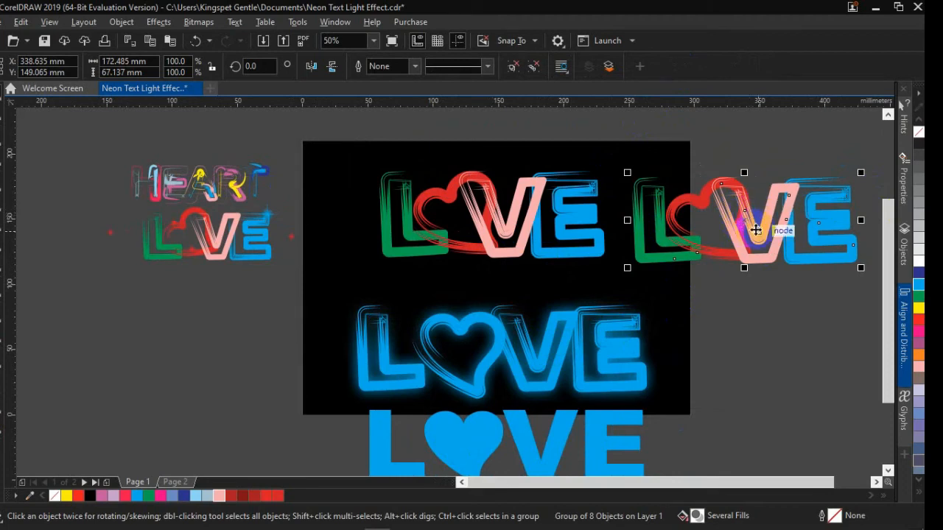
left_click_drag(749, 213, 761, 325)
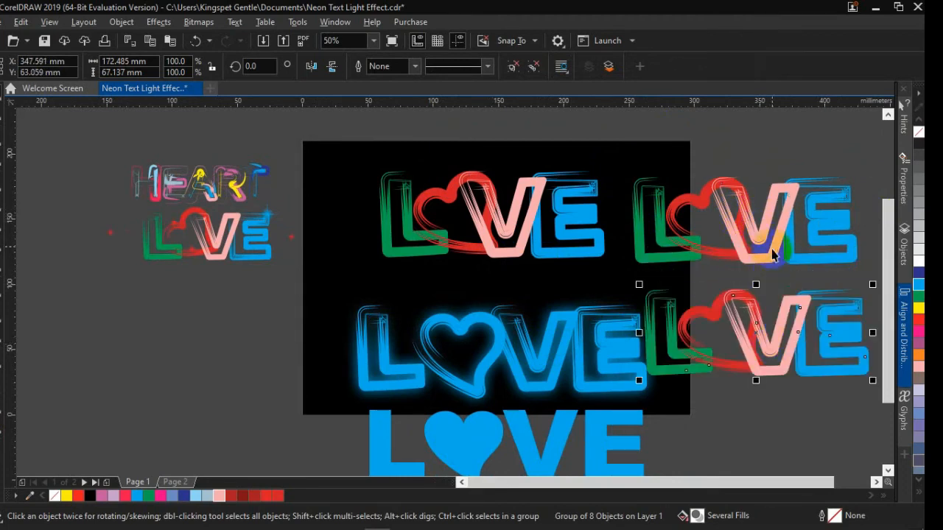
Apply a Gaussian Blur with a radius of 60.3 pixels to the upper coloured LOVE copy beside the page.
left_click(198, 22)
mouse_move(159, 24)
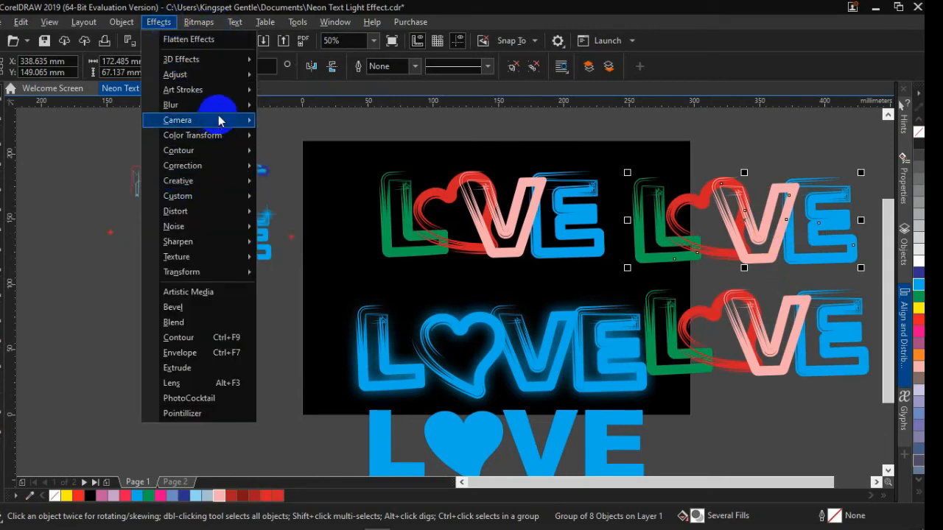
mouse_move(243, 105)
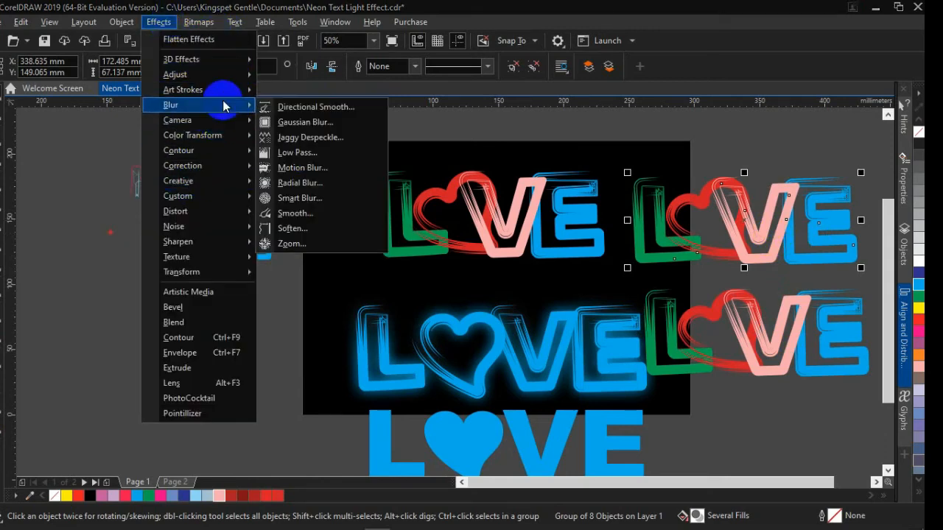
left_click(283, 125)
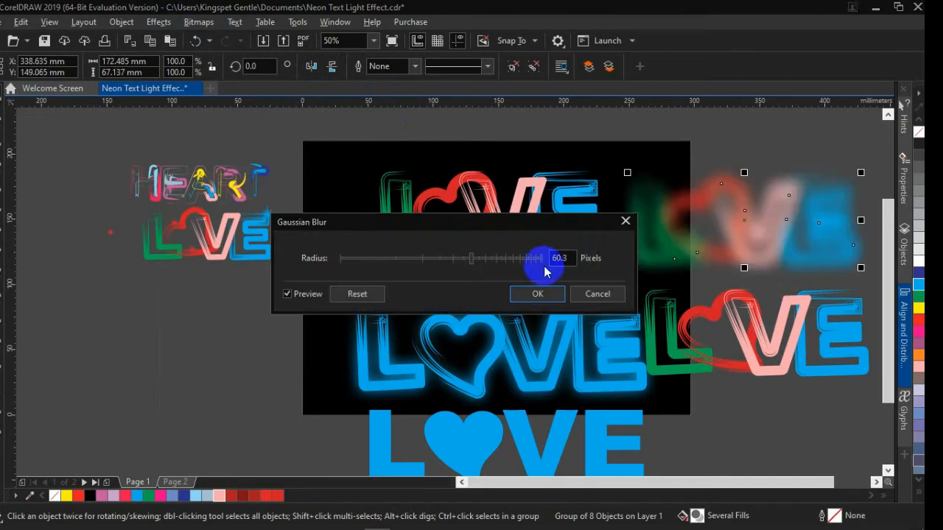
left_click(537, 293)
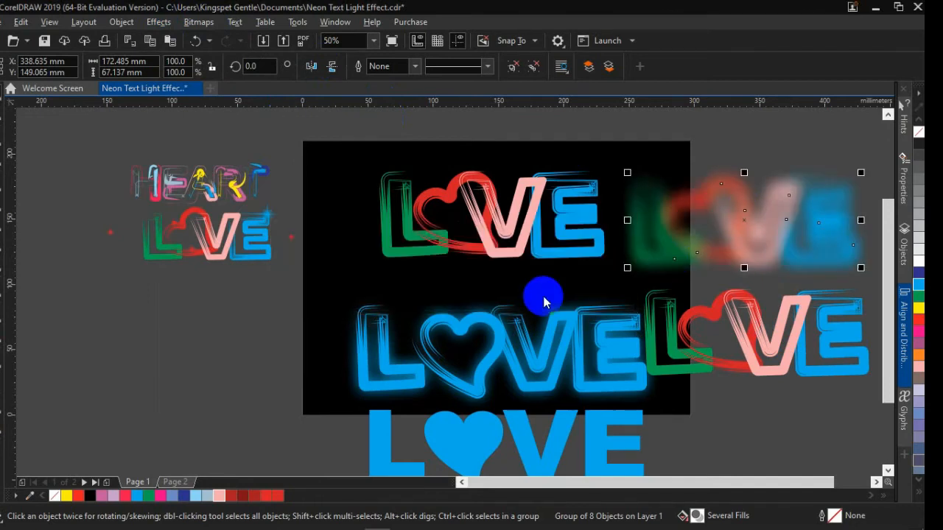
Centre the sharp coloured LOVE copy on the blurred one, horizontally and vertically, and group the two.
left_click(769, 343)
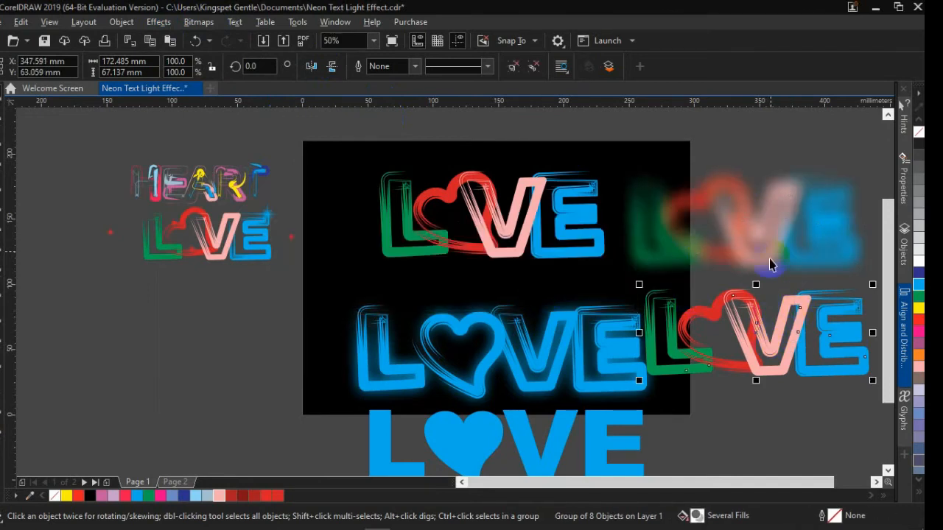
left_click(775, 236, "shift")
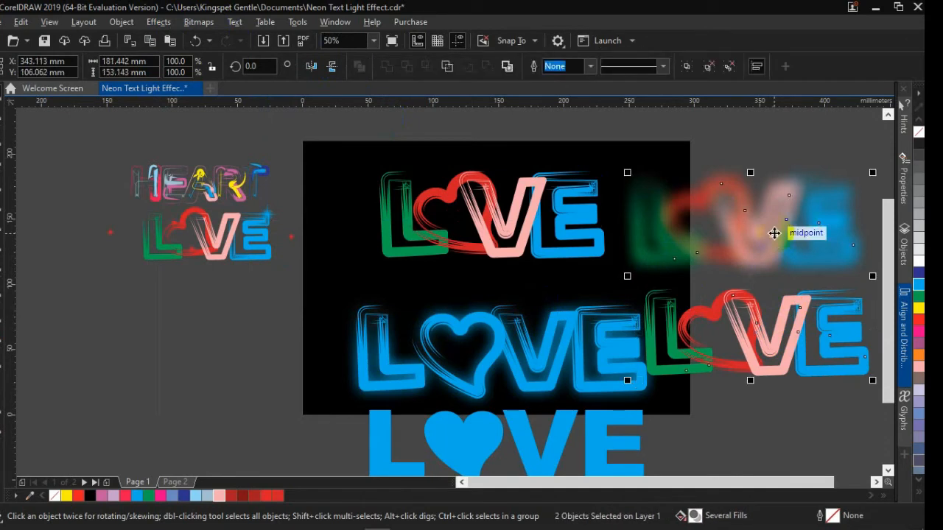
key("c")
key("e")
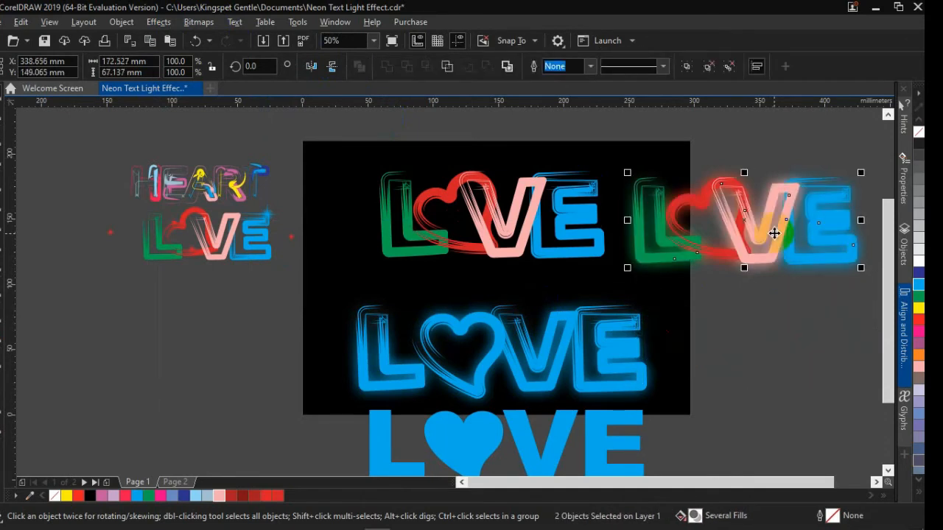
left_click(691, 71)
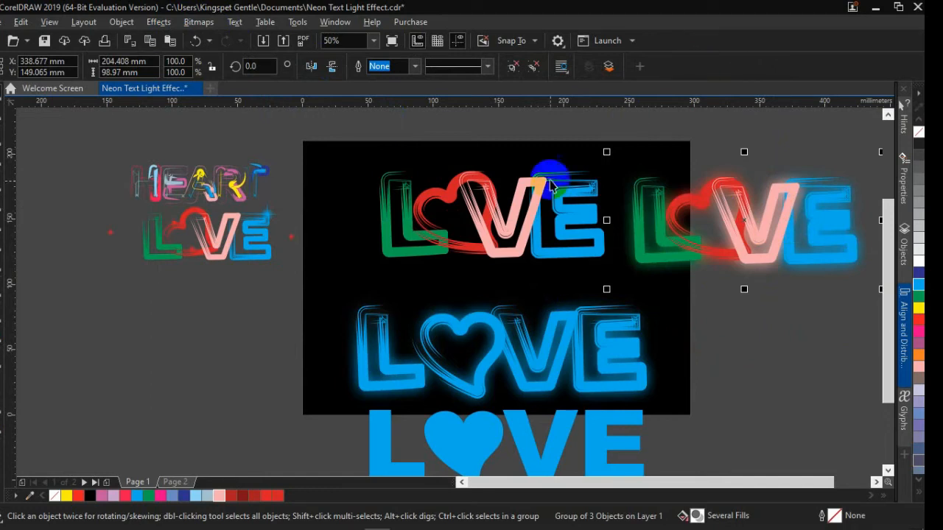
Centre the sharp coloured LOVE horizontally on the glowing LOVE group beside the page, and move both onto the black page.
left_click(574, 213)
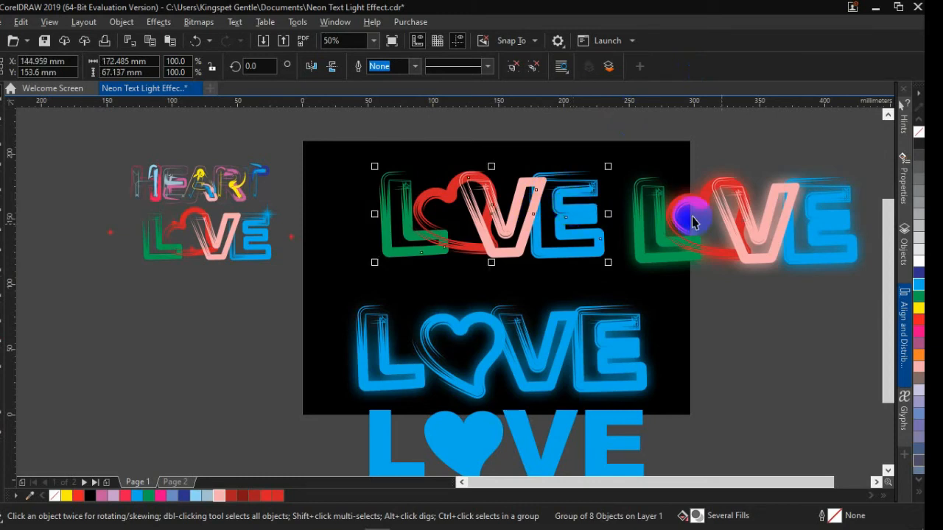
left_click(670, 229, "shift")
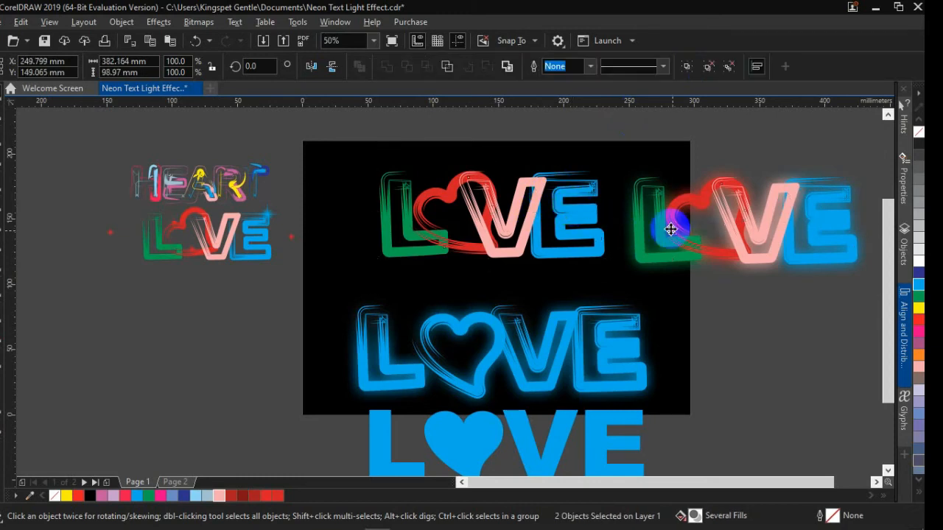
key("c")
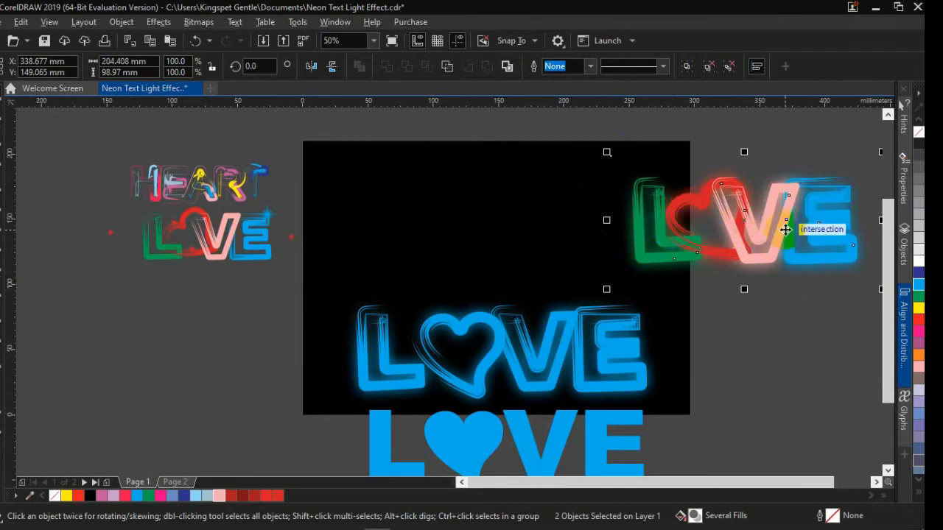
left_click_drag(781, 230, 534, 234)
left_click(722, 211)
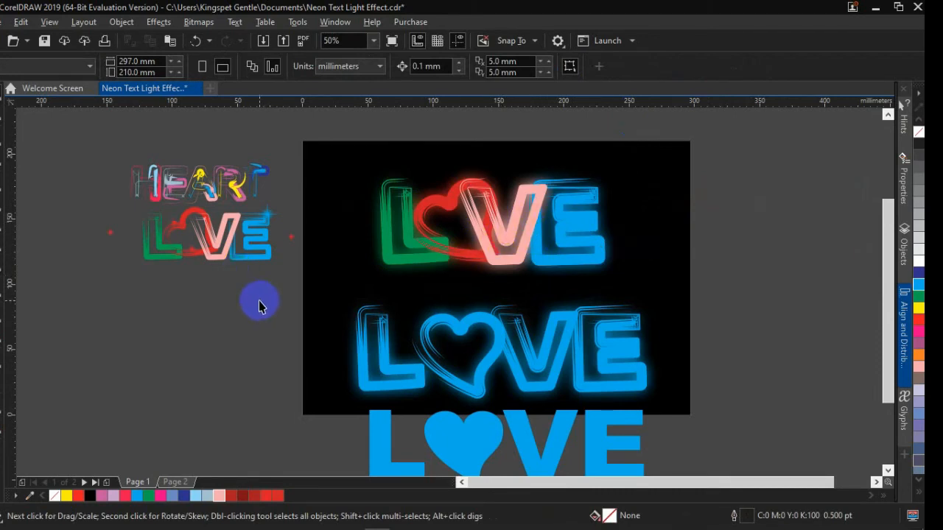
left_click(290, 243)
left_click(295, 244)
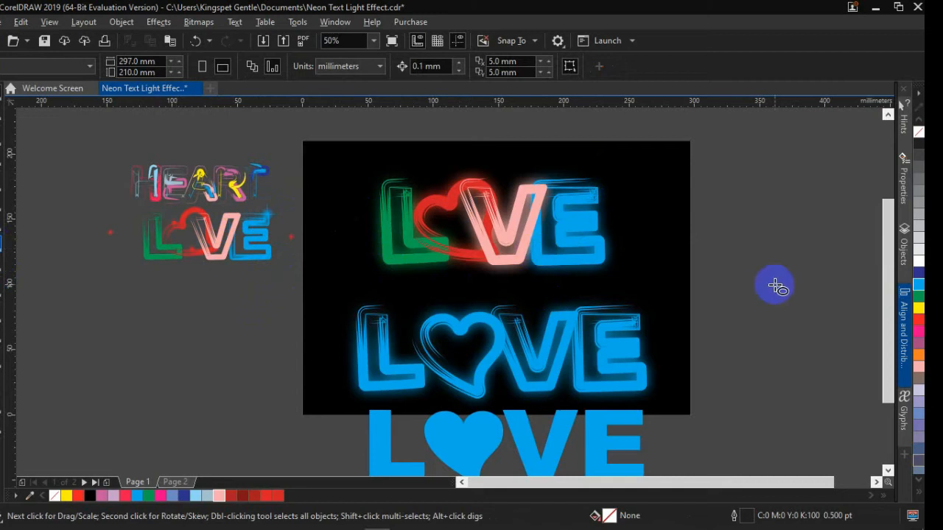
Draw a circle about 44 mm across beside the coloured LOVE and a tall narrow rectangle about 12 by 95 mm next to it.
key("F7")
left_click_drag(642, 197, 697, 256)
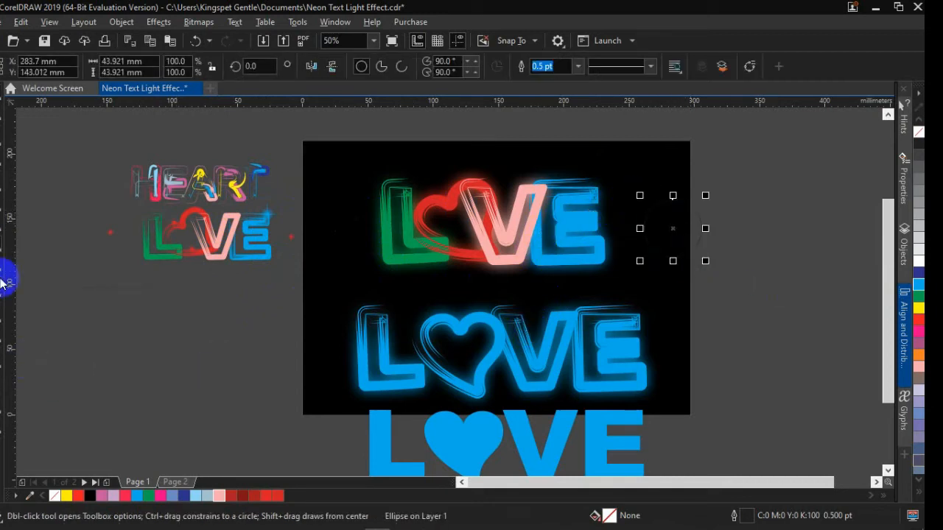
key("F6")
left_click_drag(725, 199, 738, 324)
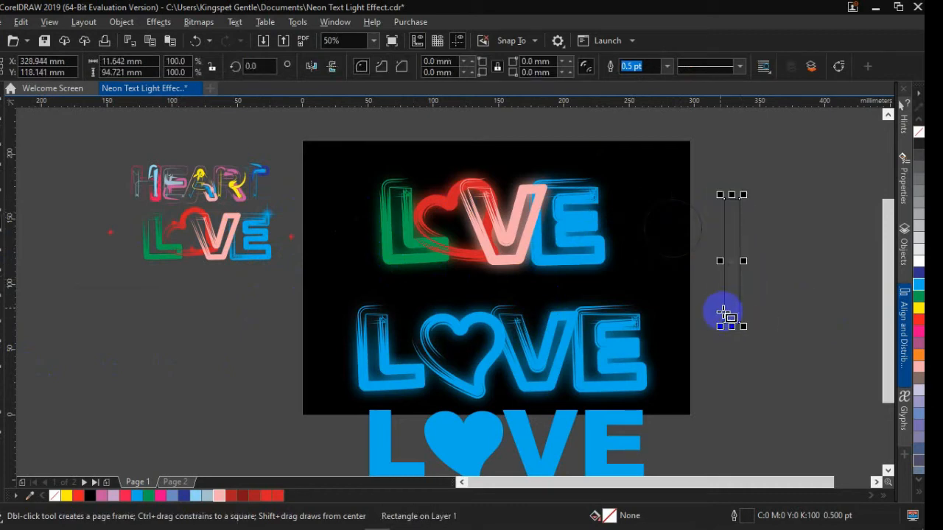
key("space")
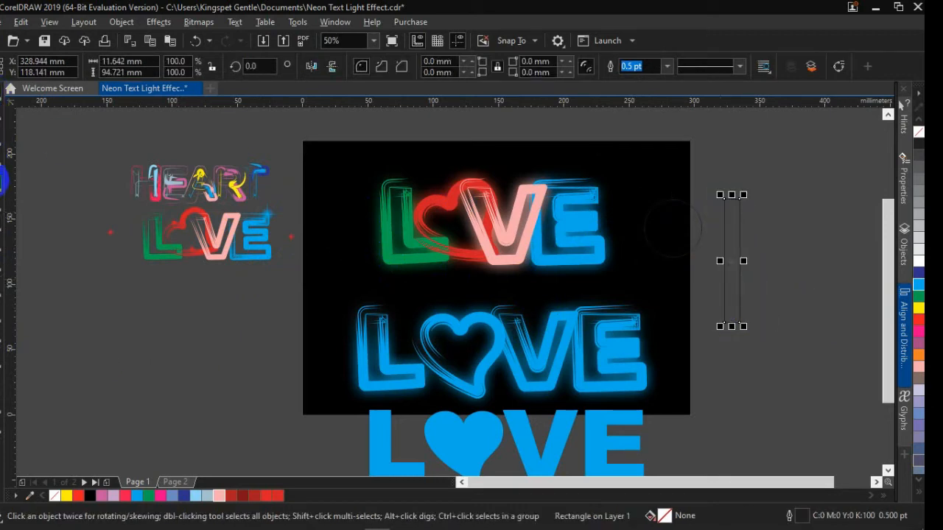
Draw a horizontal line about 69 mm long at the rectangle's mid-height and centre it horizontally on the rectangle.
key("F5")
left_click(725, 261)
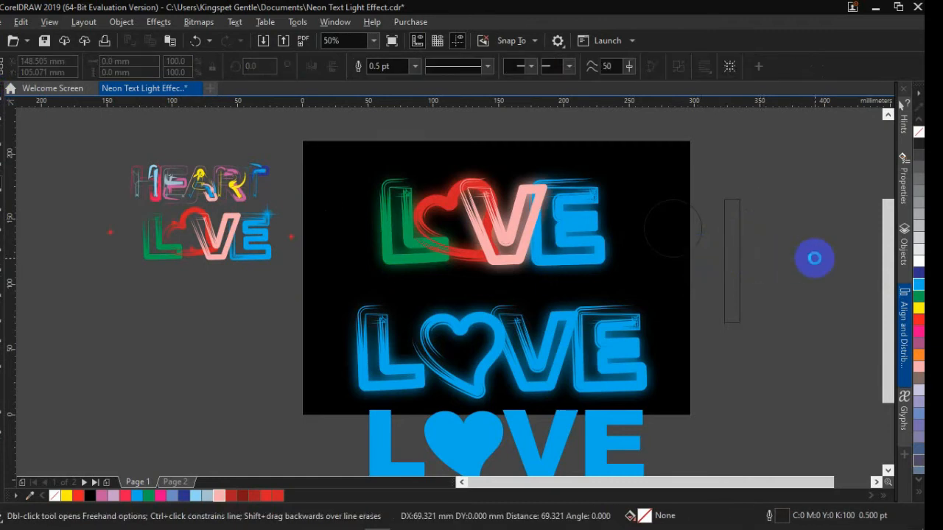
left_click(814, 258)
key("space")
left_click(725, 234, "shift")
key("c")
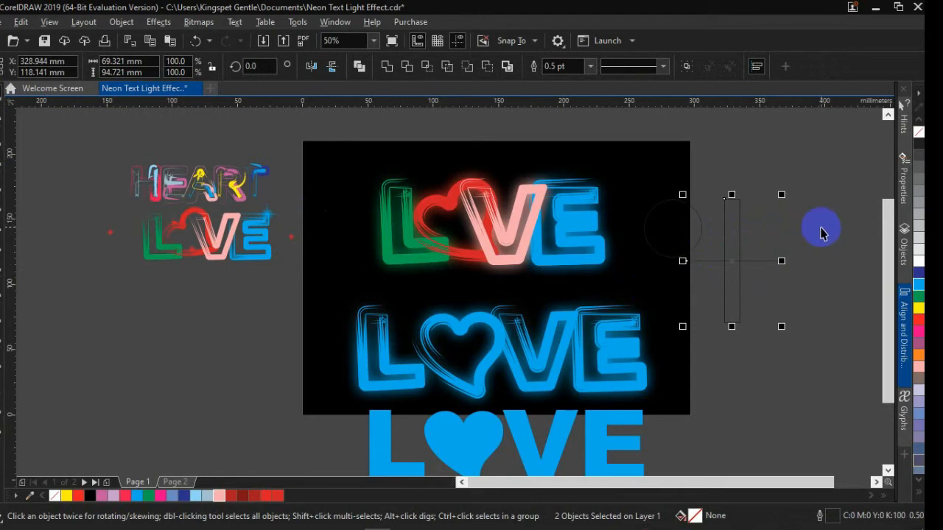
left_click(772, 271)
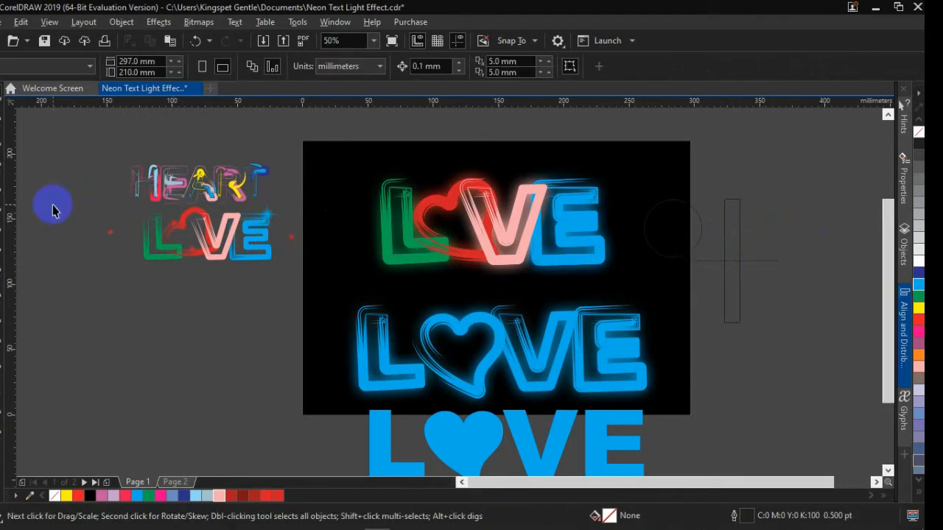
Convert the rectangle to curves and add nodes at its upper edge's midpoint and where the line crosses both sides.
left_click(2, 122)
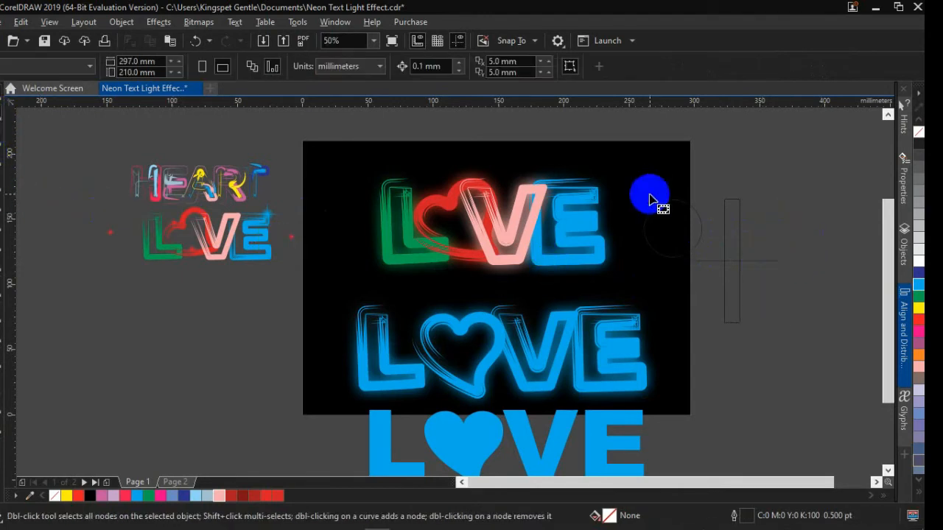
scroll(739, 205, "up", 4)
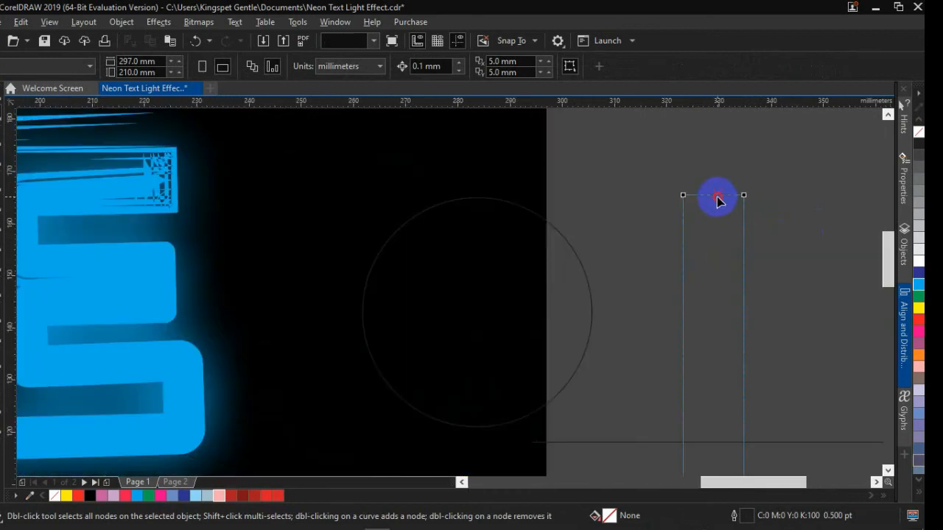
left_click(717, 196)
right_click(718, 198)
left_click(763, 149)
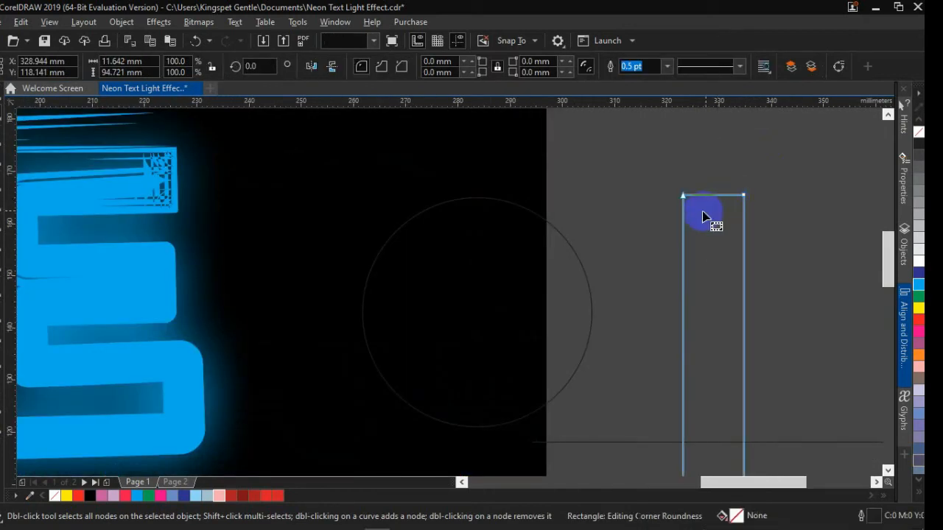
double_click(744, 443)
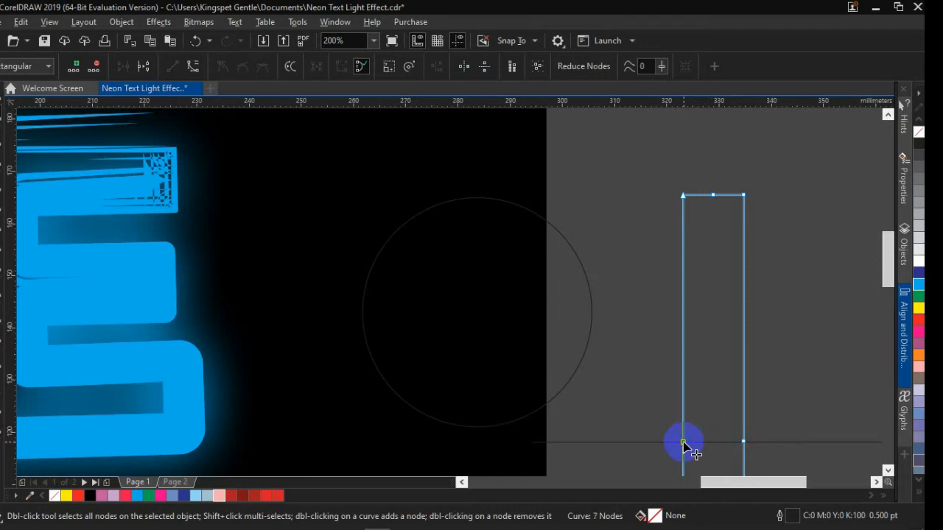
double_click(683, 442)
Add a node at the midpoint of the shape's lower edge and delete the two lower corner nodes to form a point.
scroll(737, 302, "down", 6)
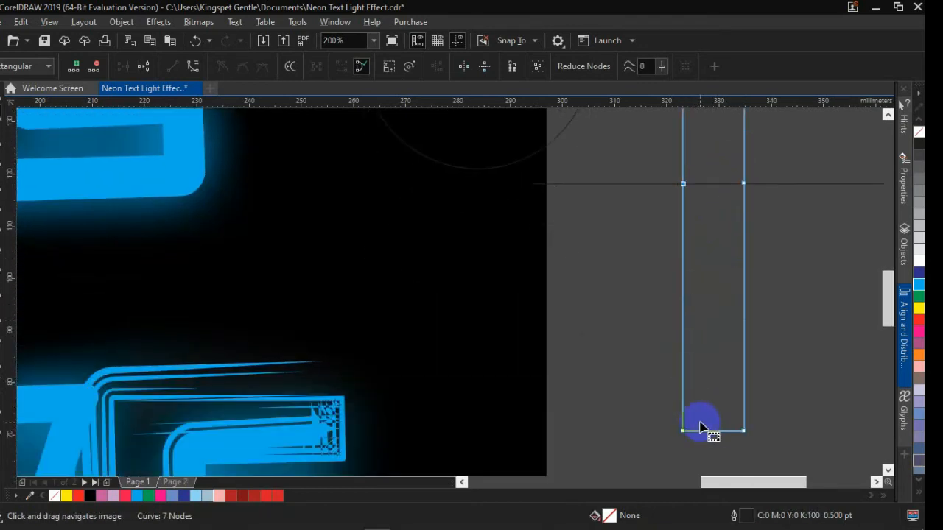
double_click(716, 431)
left_click(739, 434)
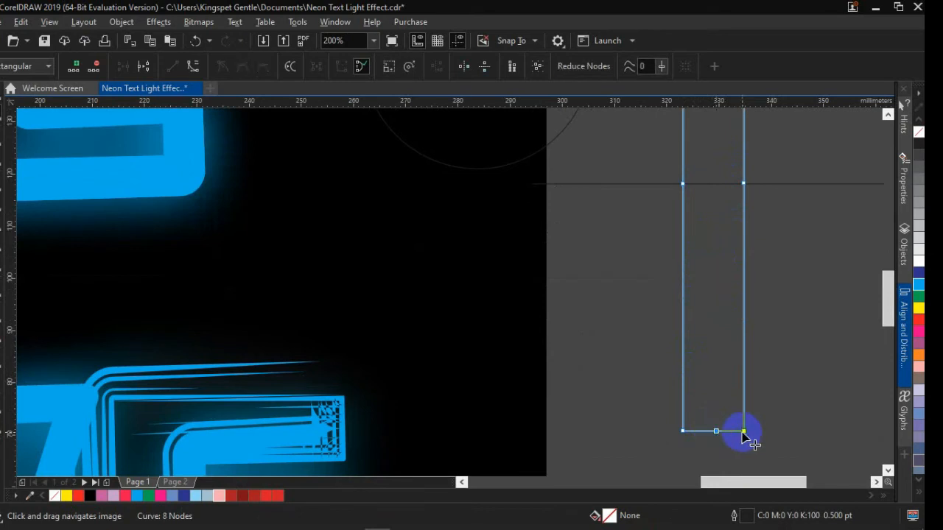
key("Delete")
key("Delete")
left_click_drag(709, 221, 706, 438)
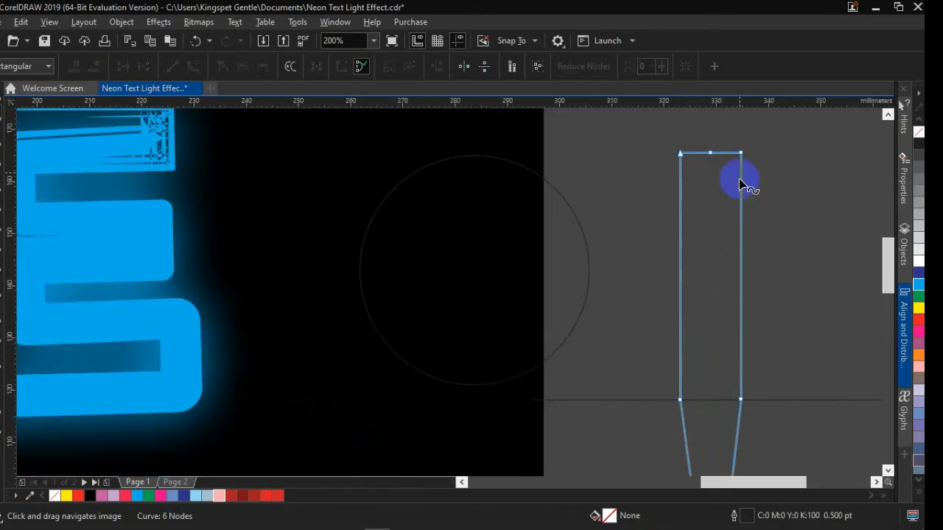
Delete the two upper corner nodes to complete the slim diamond, and remove the horizontal guide line.
double_click(741, 154)
left_click(678, 152)
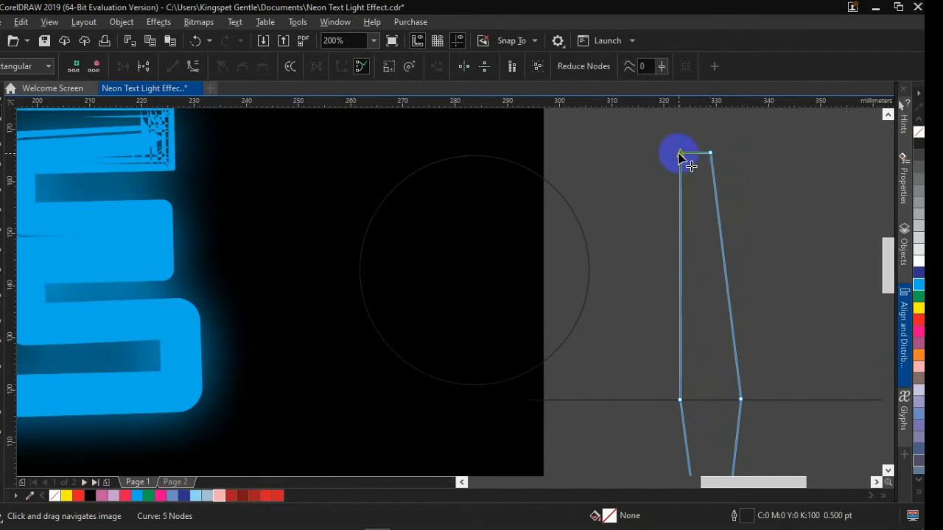
key("Delete")
key("space")
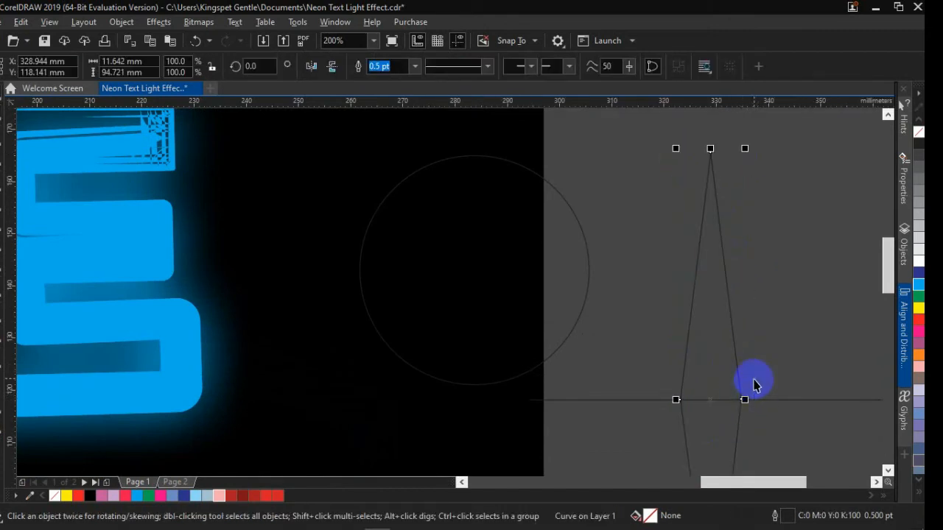
left_click(768, 400)
key("Delete")
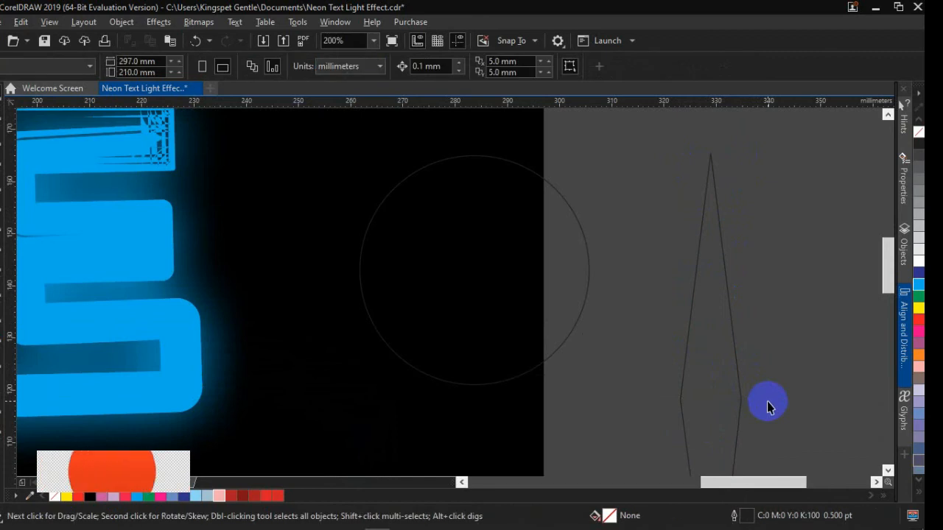
Fill the slim diamond with cyan, remove its outline and narrow it to about 4 mm wide.
scroll(700, 289, "down", 1)
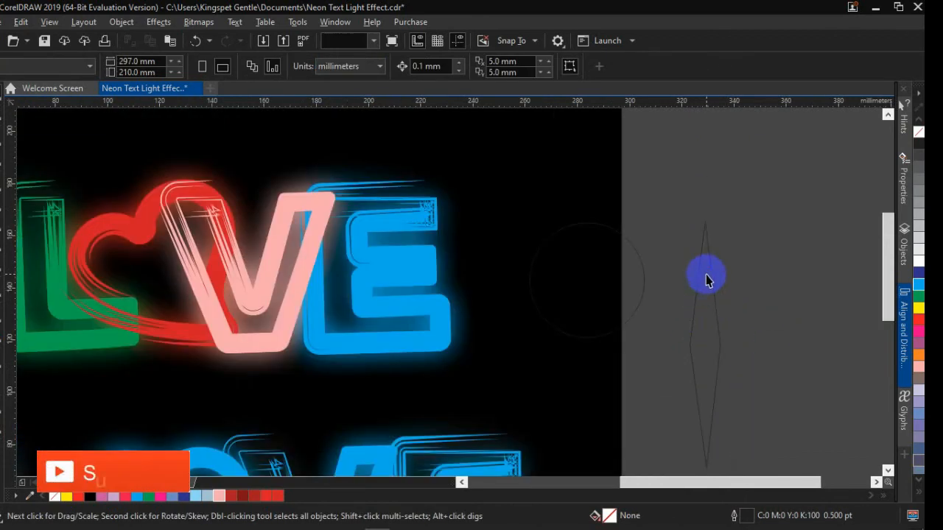
left_click(706, 280)
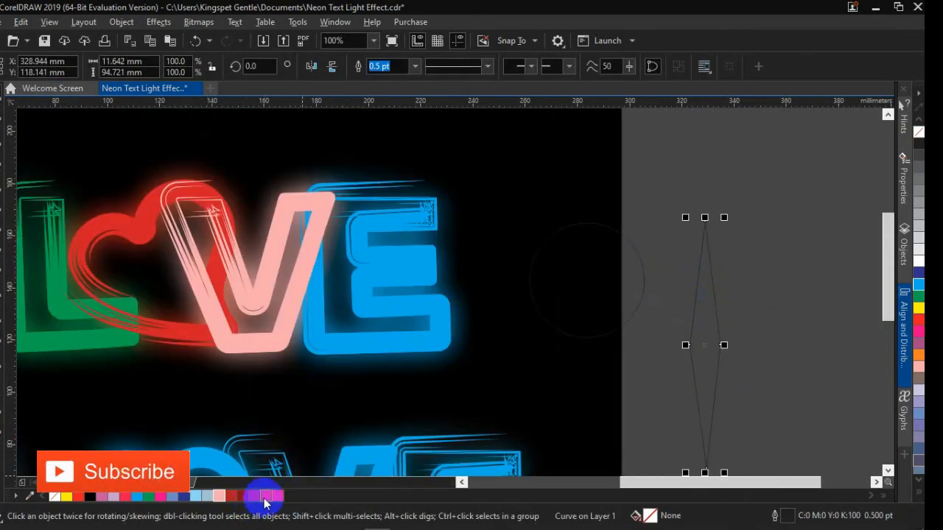
left_click(140, 499)
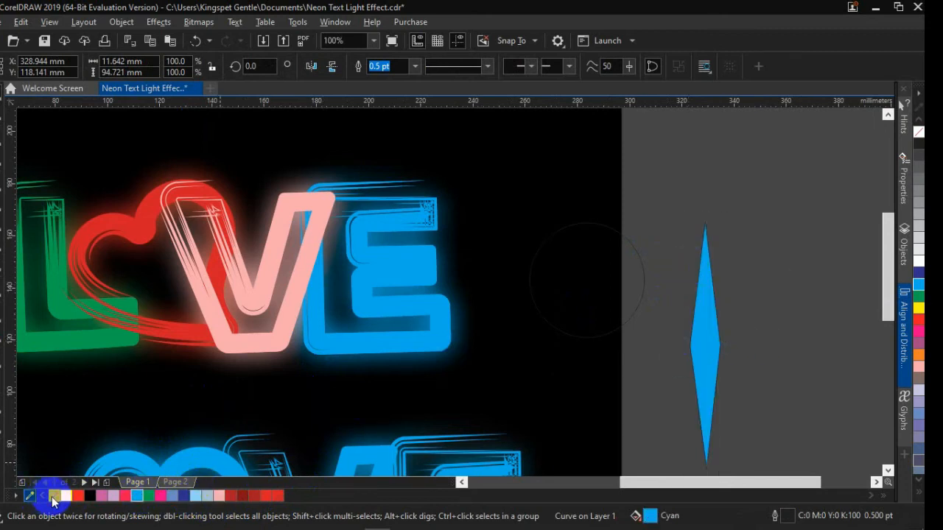
right_click(53, 497)
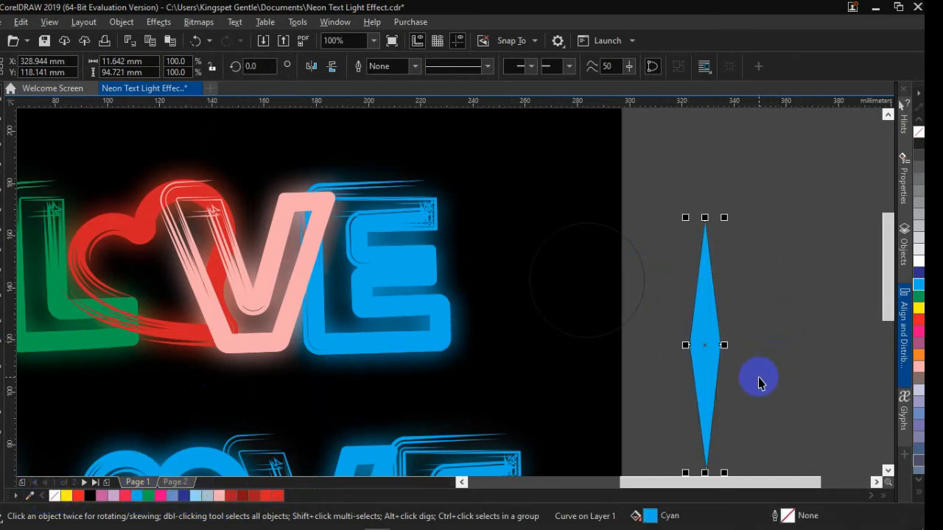
scroll(758, 377, "up", 3)
left_click_drag(612, 250, 535, 280)
scroll(537, 279, "down", 1)
scroll(537, 278, "down", 2)
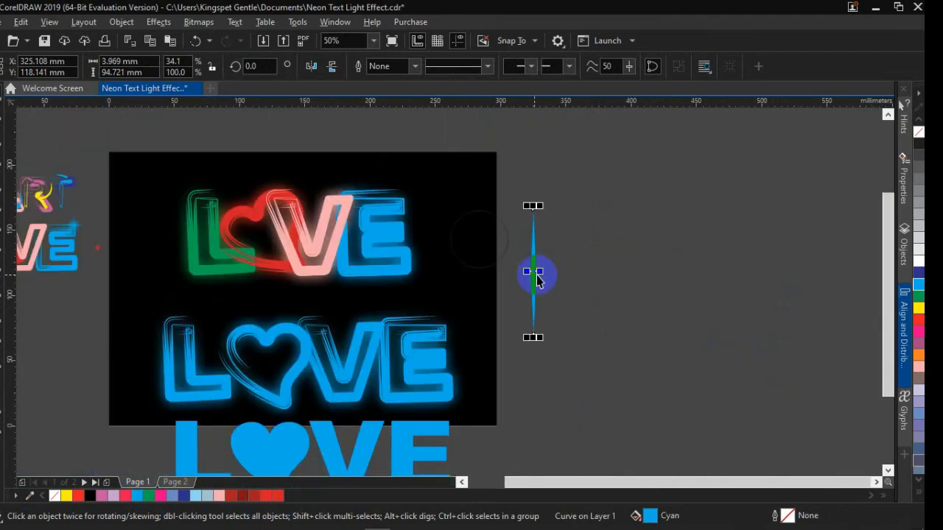
Fill the circle beside the coloured LOVE with cyan and remove its outline.
left_click(500, 258)
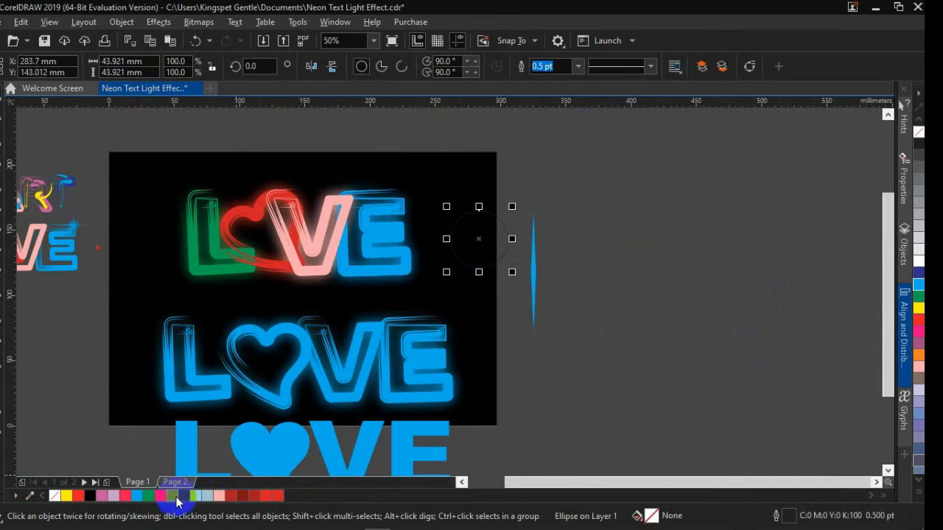
left_click(149, 498)
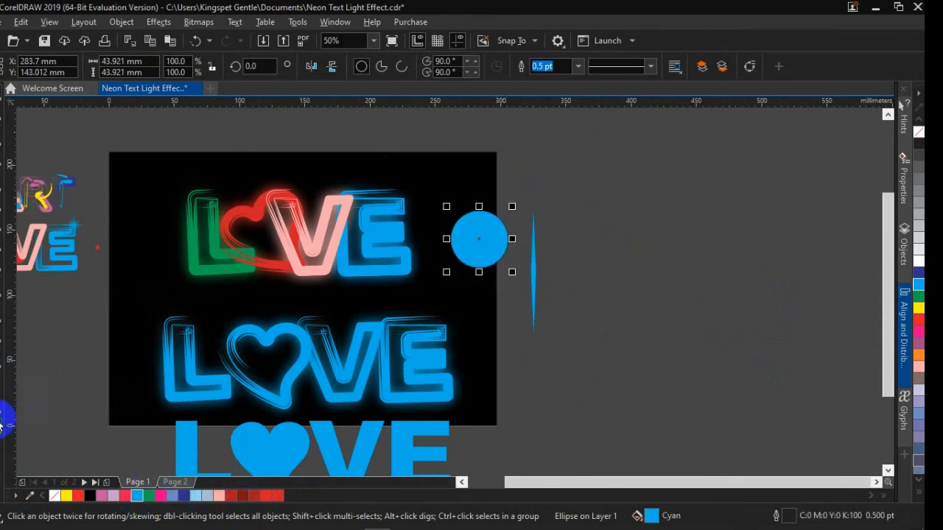
right_click(56, 498)
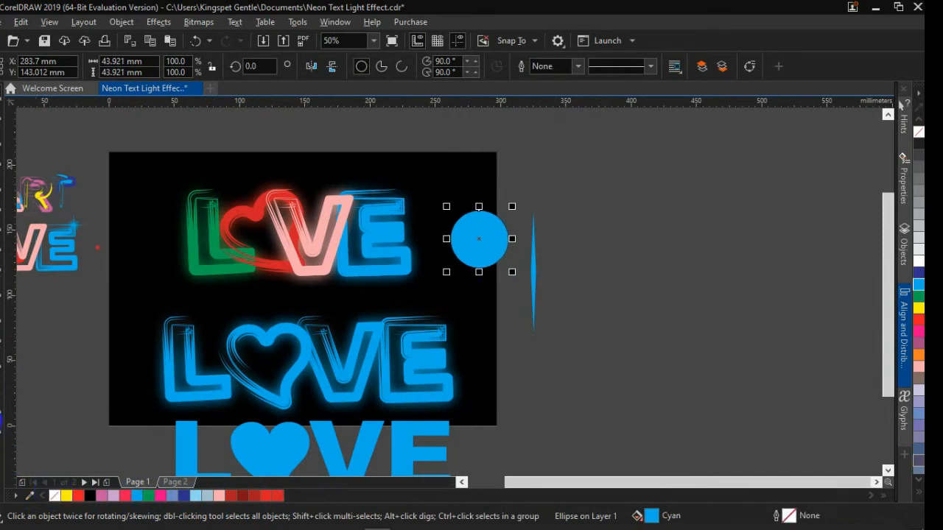
Give the circle an elliptical fountain fill with cyan at both nodes and 100% transparency at the outer node.
left_click(4, 426)
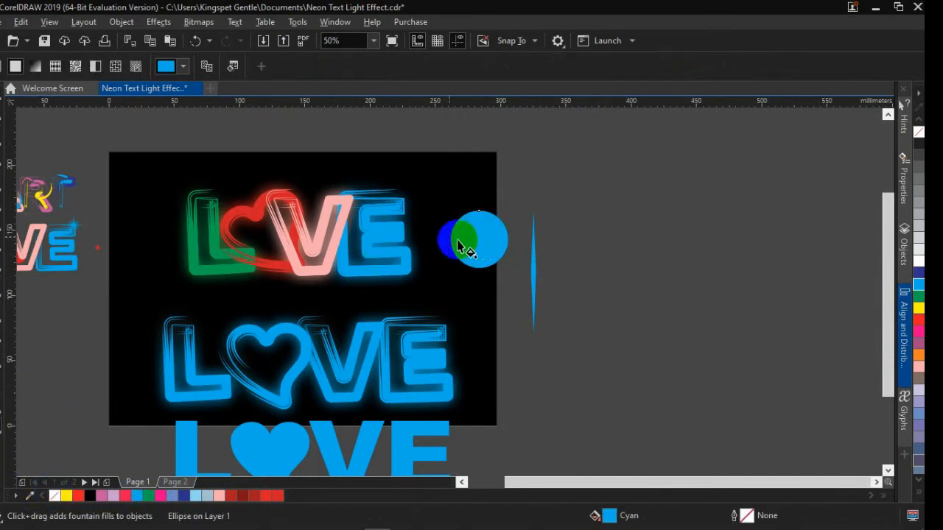
left_click(37, 68)
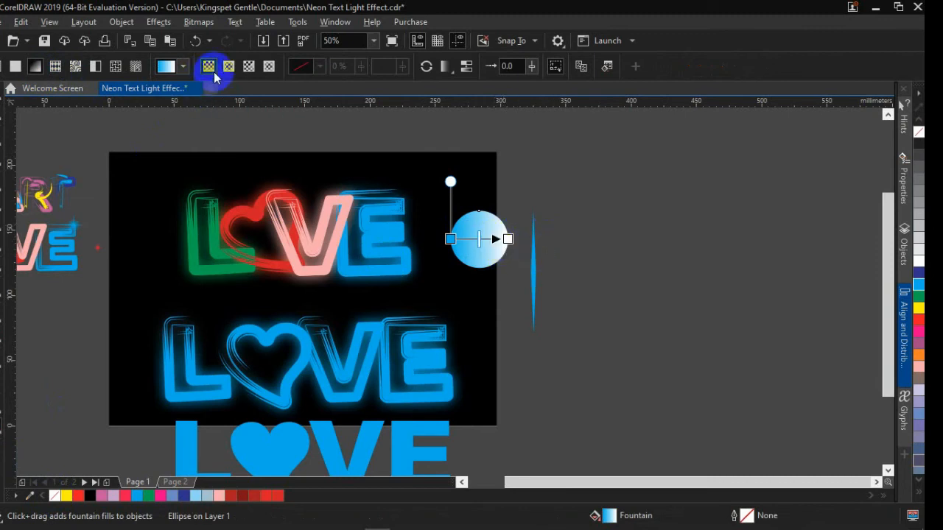
left_click(229, 68)
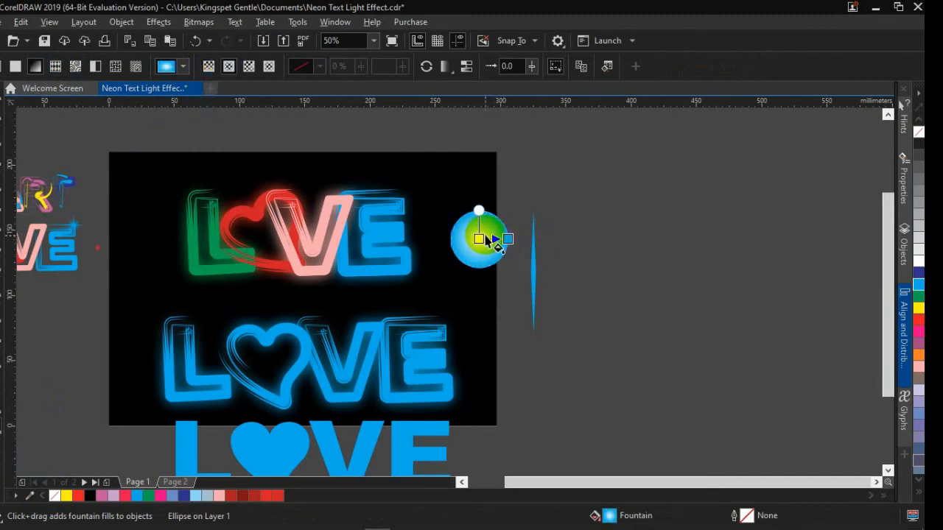
left_click(481, 239)
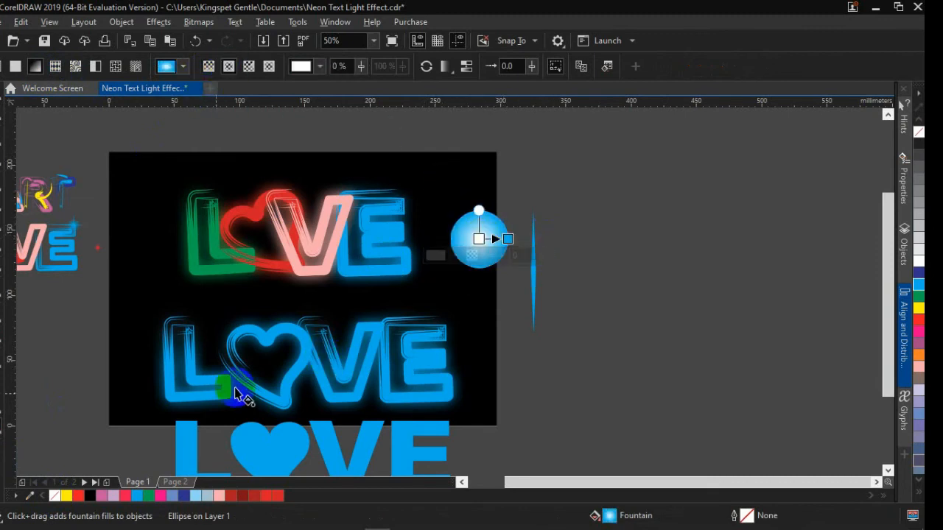
left_click(136, 496)
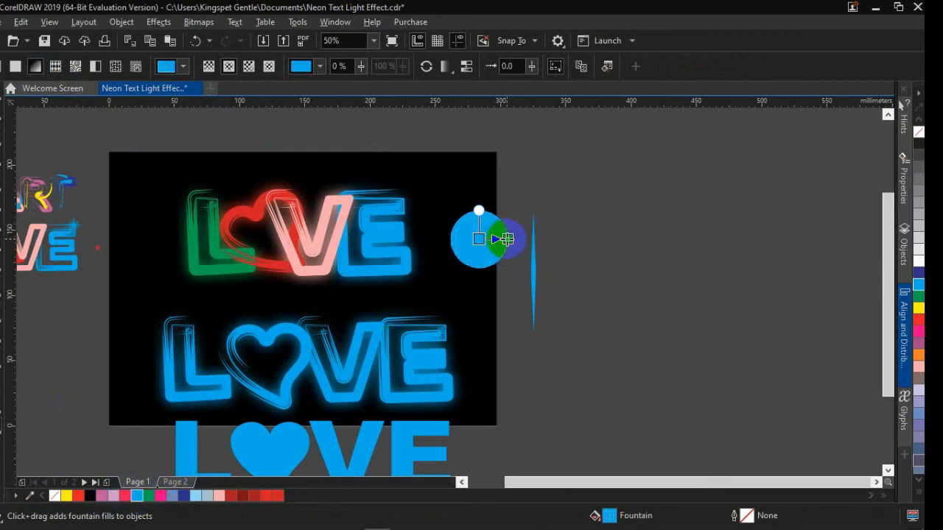
left_click(507, 238)
left_click(619, 255)
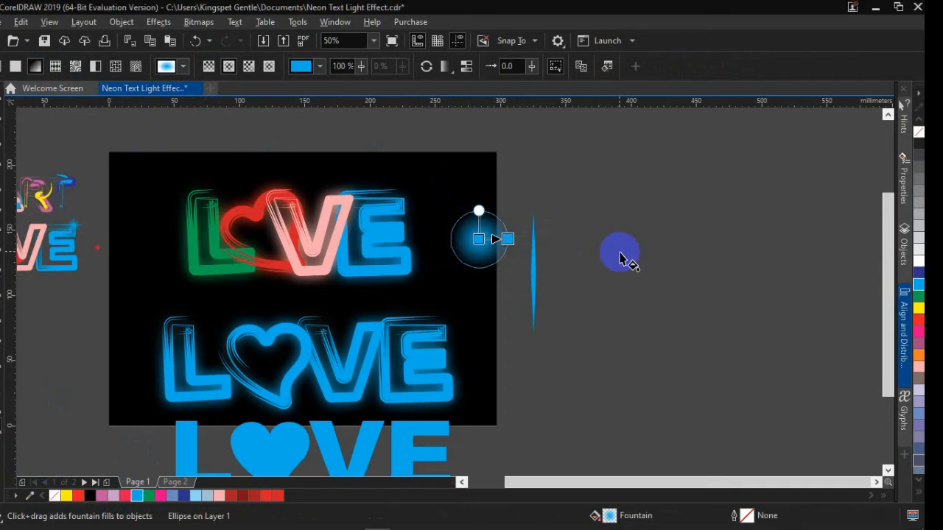
Move the midpoint of the circle's fountain fill closer to its centre to tighten the cyan glow.
left_click(507, 238)
scroll(491, 247, "up", 3)
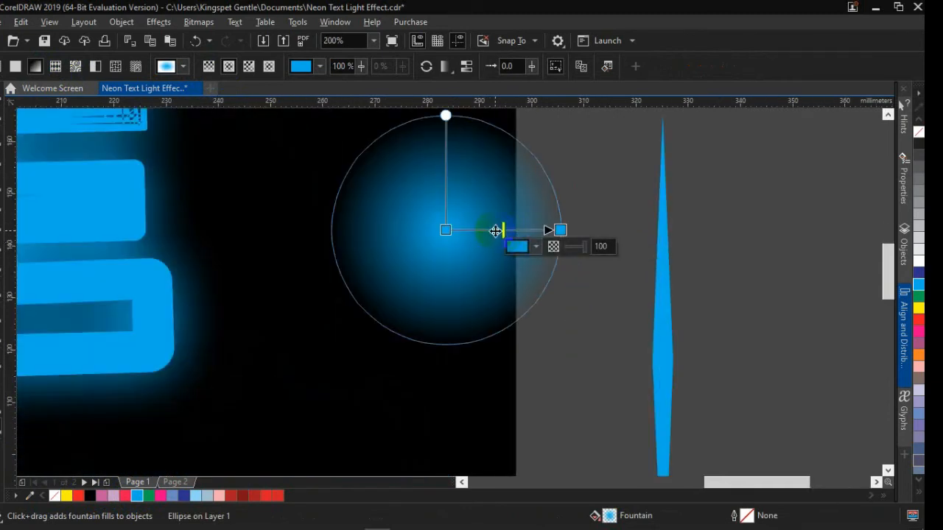
left_click_drag(503, 231, 491, 235)
left_click(1, 89)
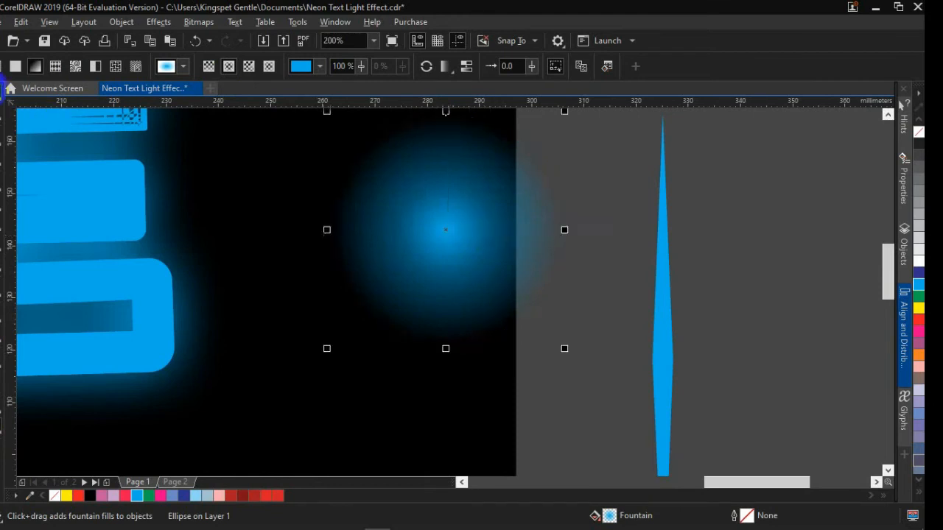
Scale the glow circle down to about 32 mm and place it beside the slim cyan diamond.
scroll(508, 192, "down", 3)
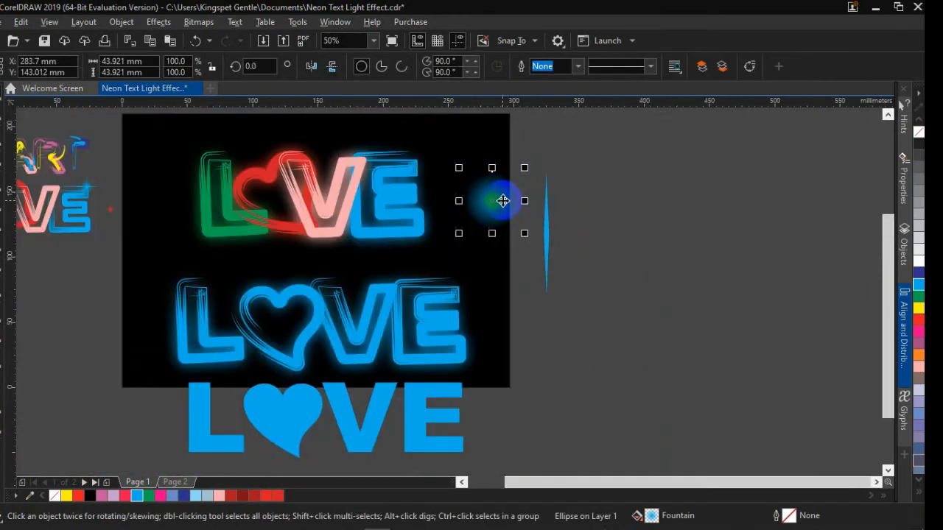
left_click_drag(527, 168, 507, 211)
scroll(531, 181, "up", 1)
left_click(531, 181)
left_click(472, 221)
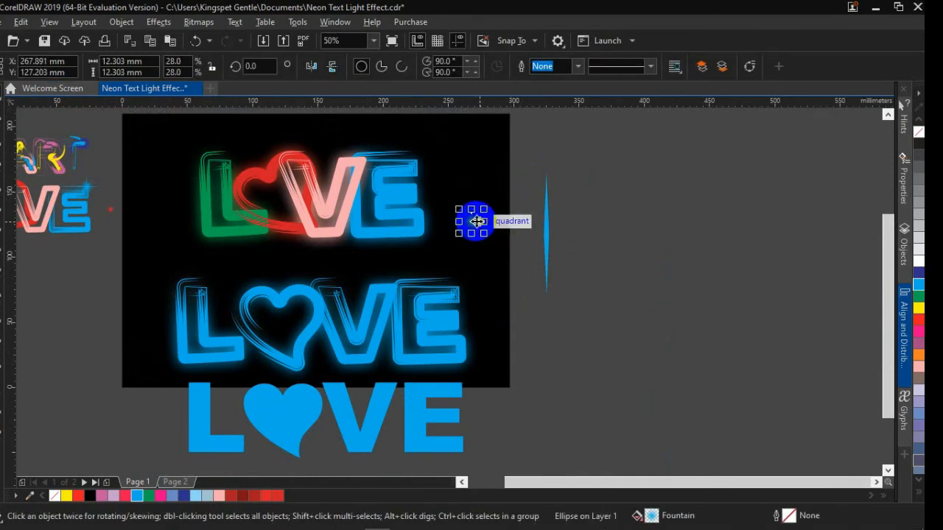
mouse_move(501, 209)
left_mouse_down()
mouse_move(593, 200)
mouse_move(552, 233)
left_mouse_up()
scroll(558, 221, "up", 2)
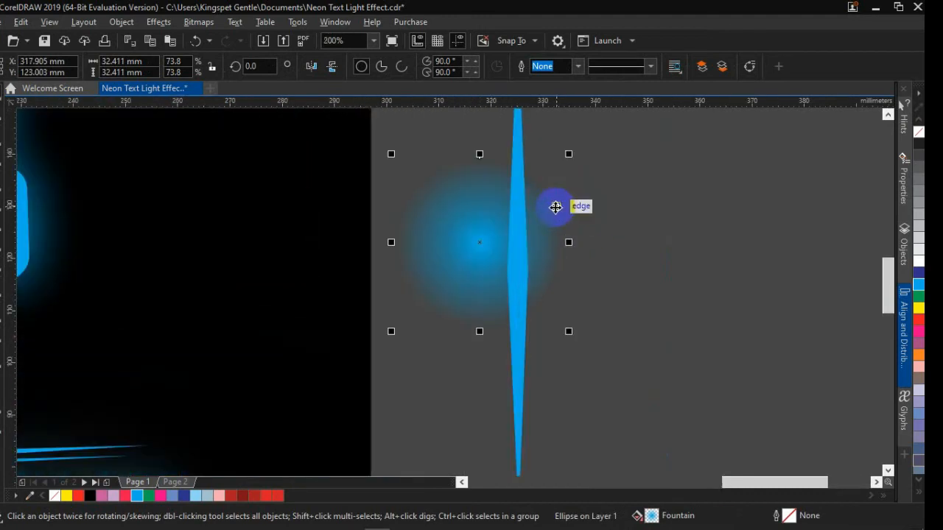
Move the slim diamond away from the glow circle and add a copy rotated to 270° to form a cross.
scroll(582, 210, "down", 2)
left_click(566, 273)
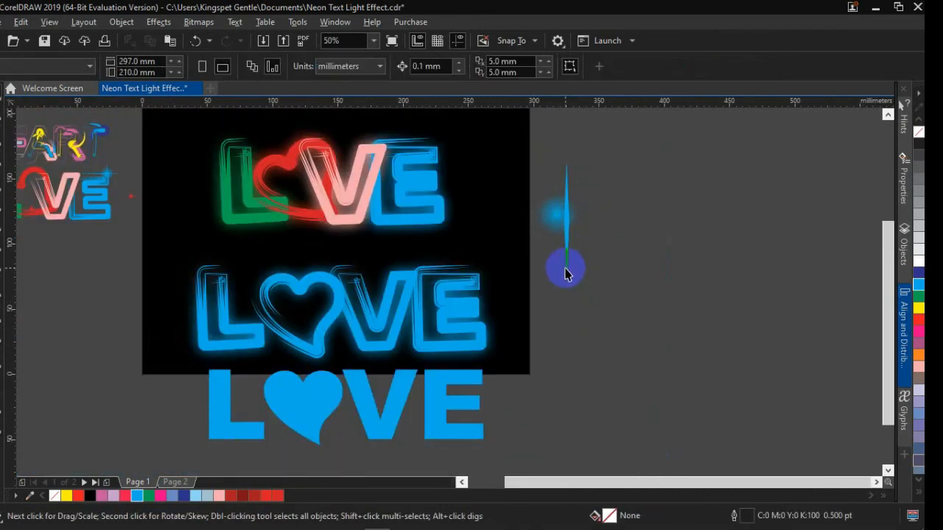
left_click_drag(565, 259, 619, 249)
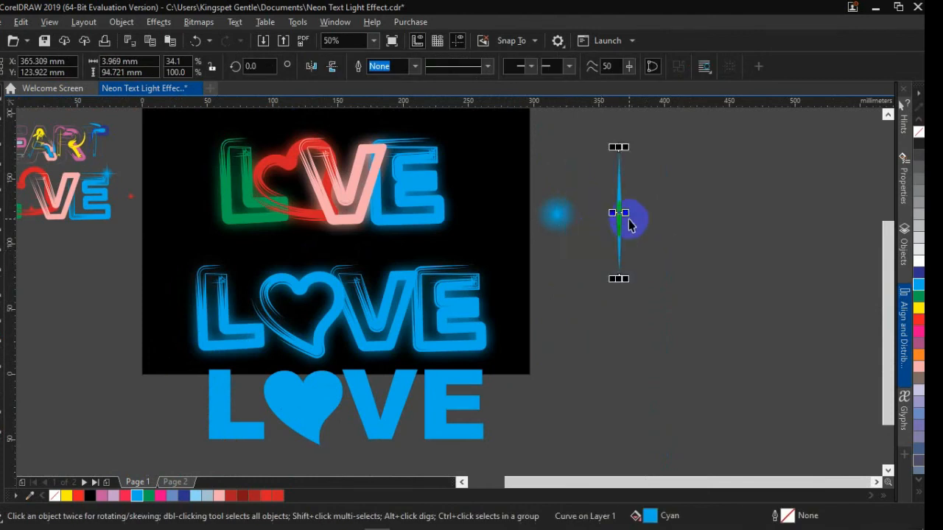
left_click(617, 213)
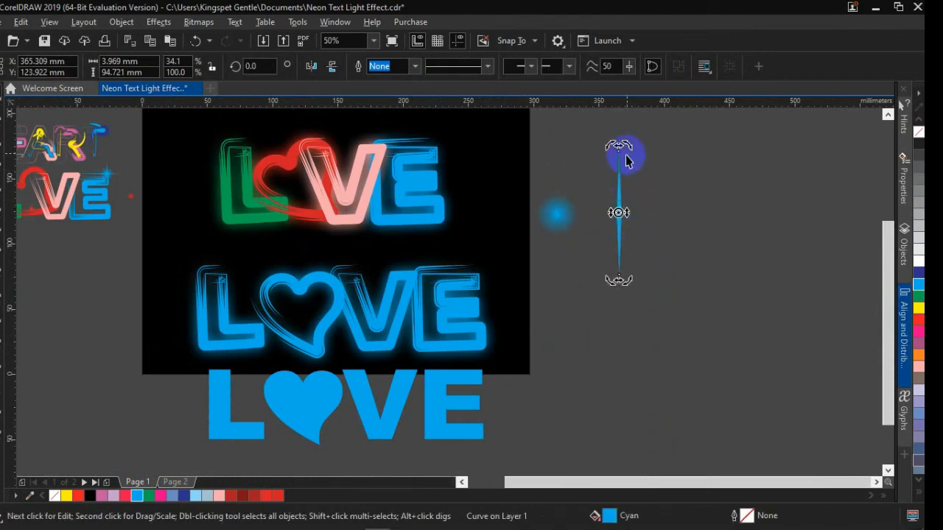
left_click_drag(630, 144, 689, 216)
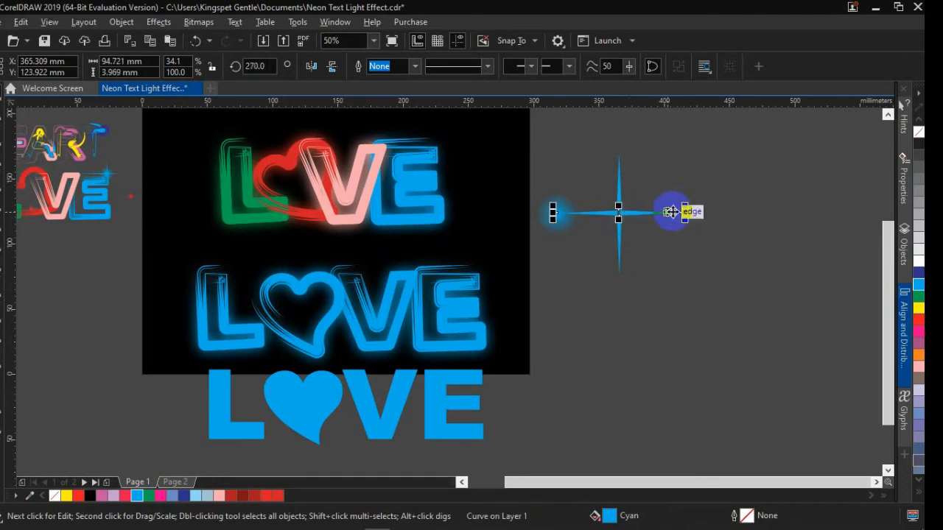
Group the two crossed diamonds and add a copy of the group rotated to 300° about its centre.
left_click(621, 190)
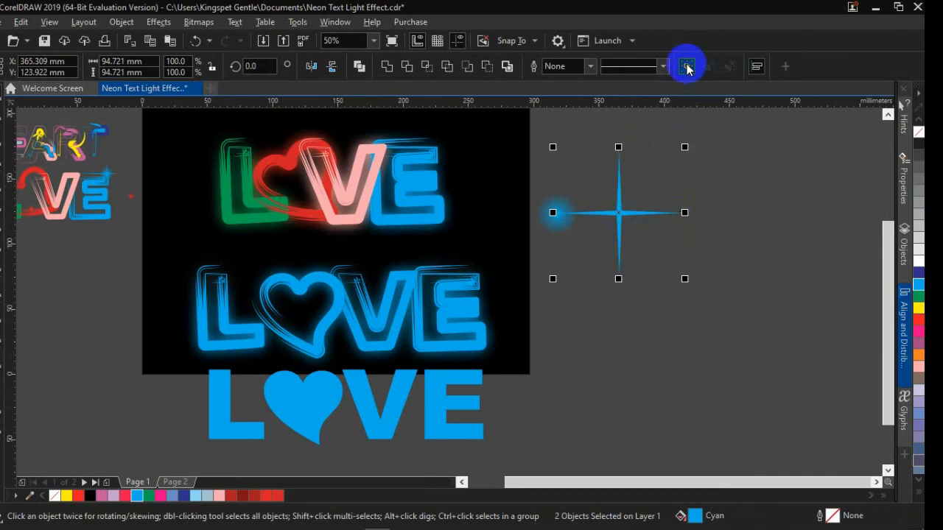
left_click(685, 67)
left_click(621, 177)
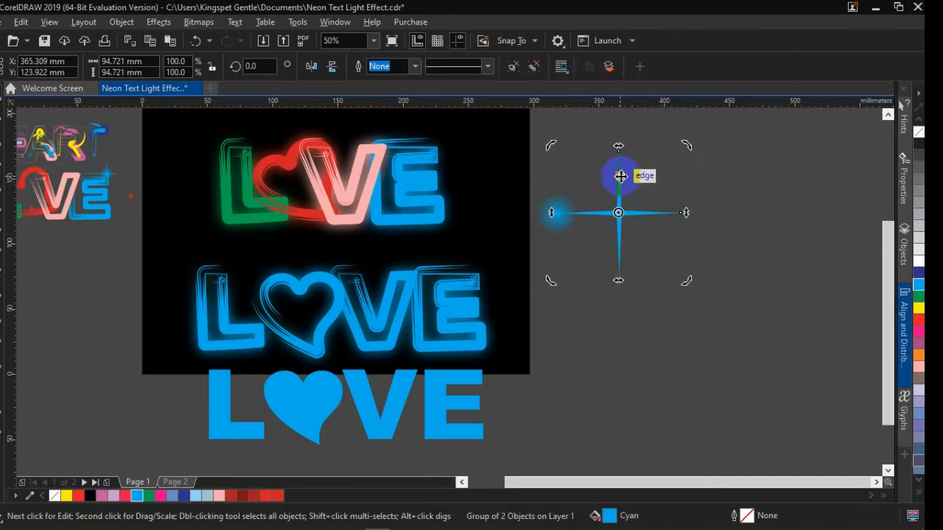
left_click_drag(684, 143, 701, 236)
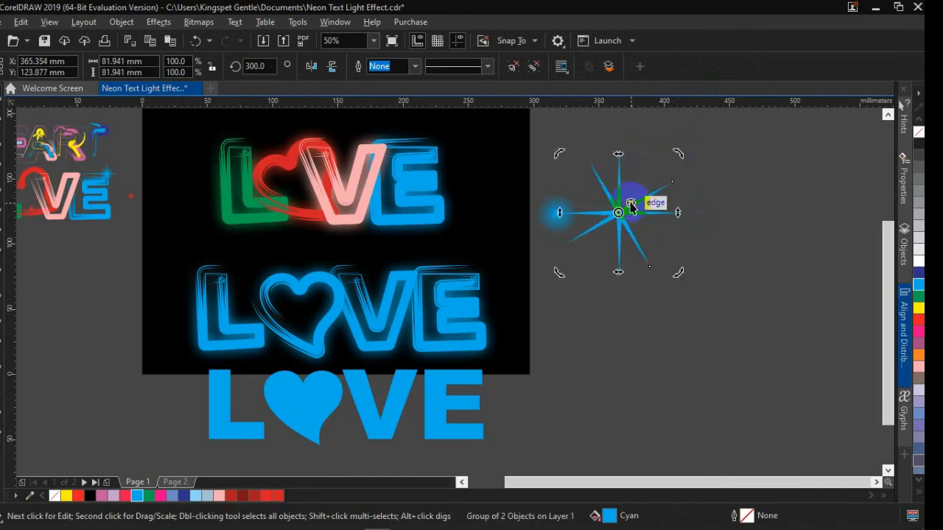
Rotate the copied cross to about 314° and shrink it to about 45 mm so its rays form the shorter diagonals.
left_click(641, 206)
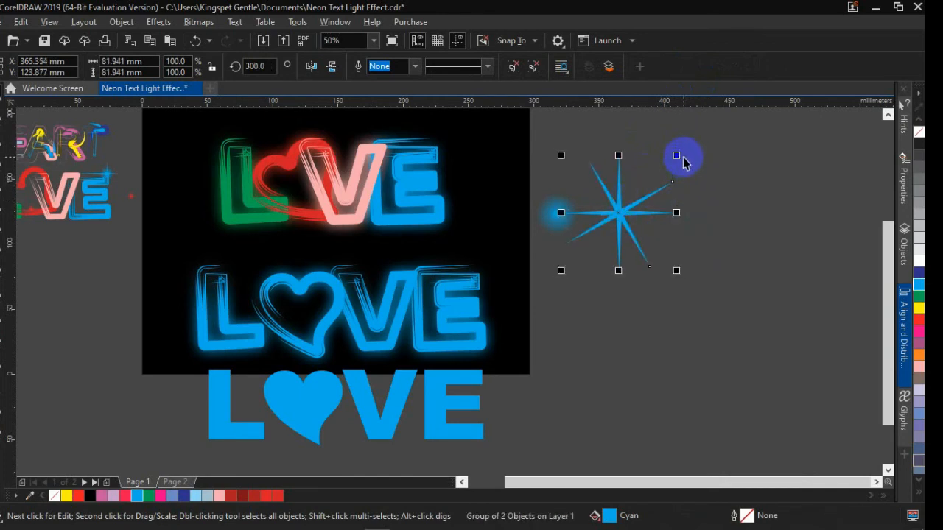
left_click_drag(678, 154, 678, 133)
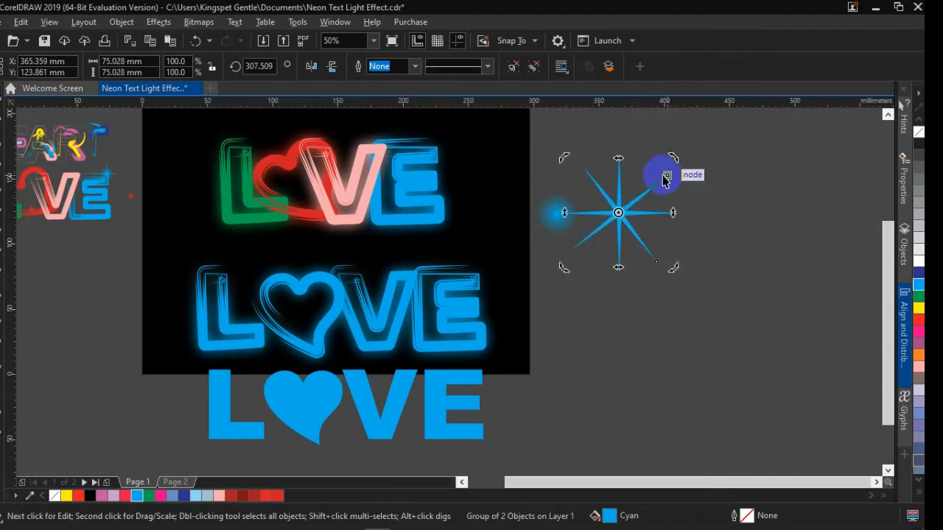
left_click(659, 181)
left_click_drag(670, 160, 663, 177)
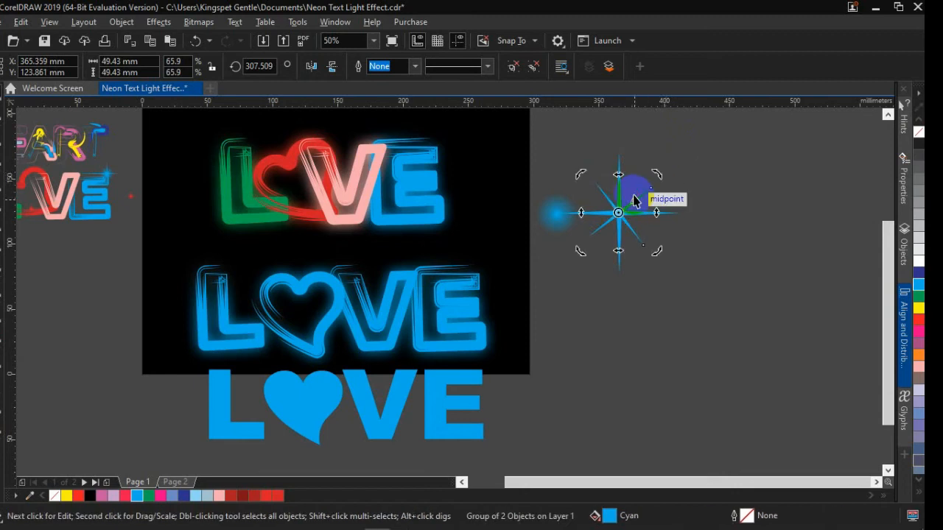
mouse_move(654, 170)
left_mouse_down()
mouse_move(658, 162)
mouse_move(656, 173)
left_mouse_up()
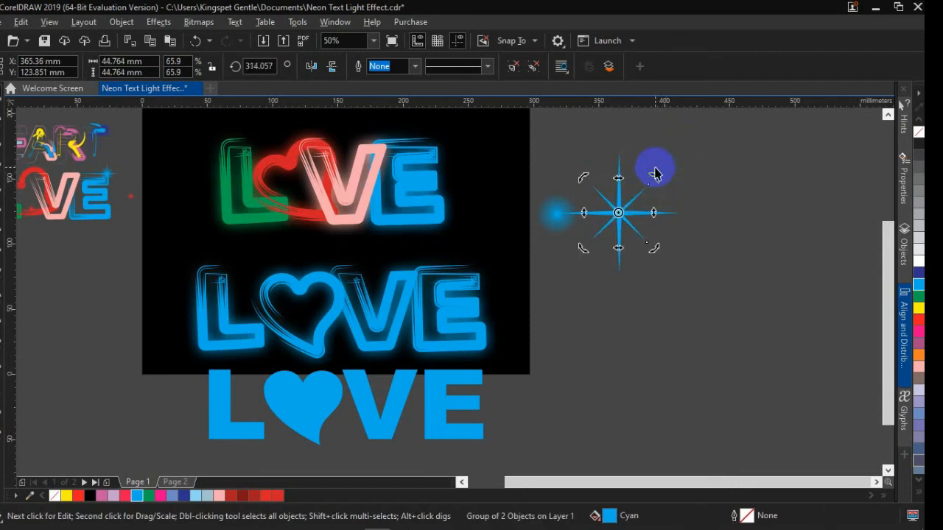
left_click(686, 174)
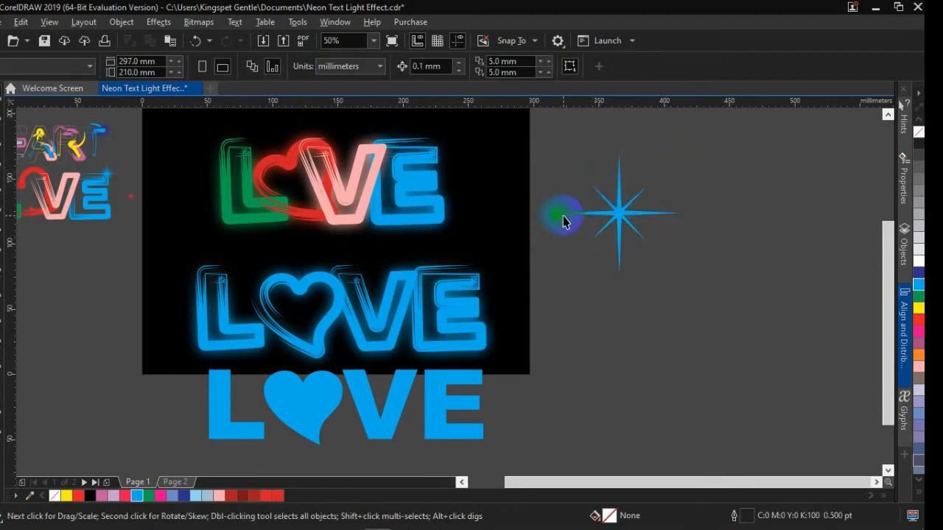
Group the large and small crosses into one star.
left_click(563, 216)
left_click_drag(569, 136, 548, 145)
left_click(687, 70)
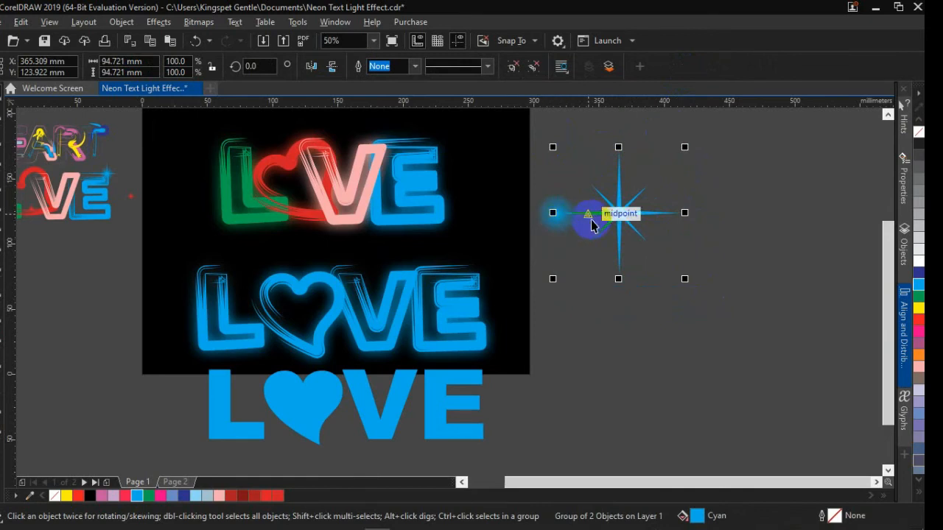
Enlarge the glow circle to about 55 mm and centre it on the star.
left_click(541, 210, "ctrl")
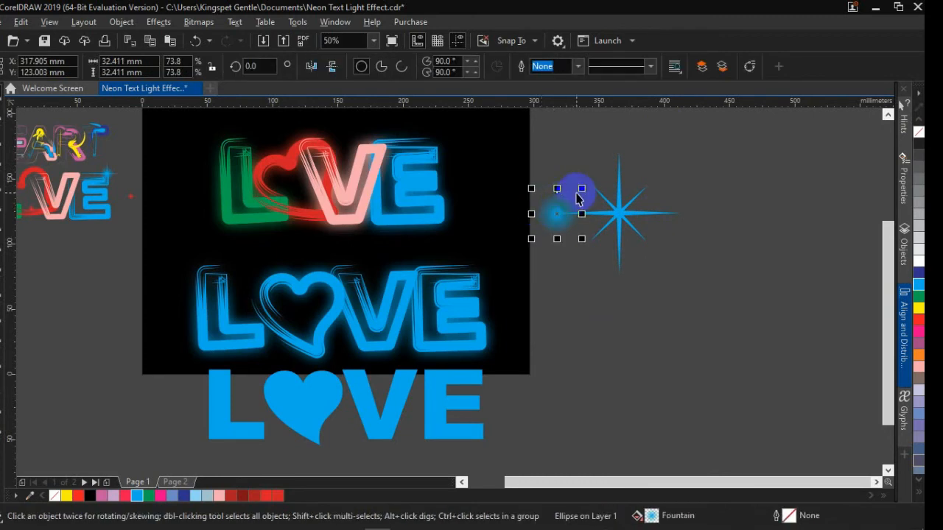
left_click_drag(581, 189, 638, 169)
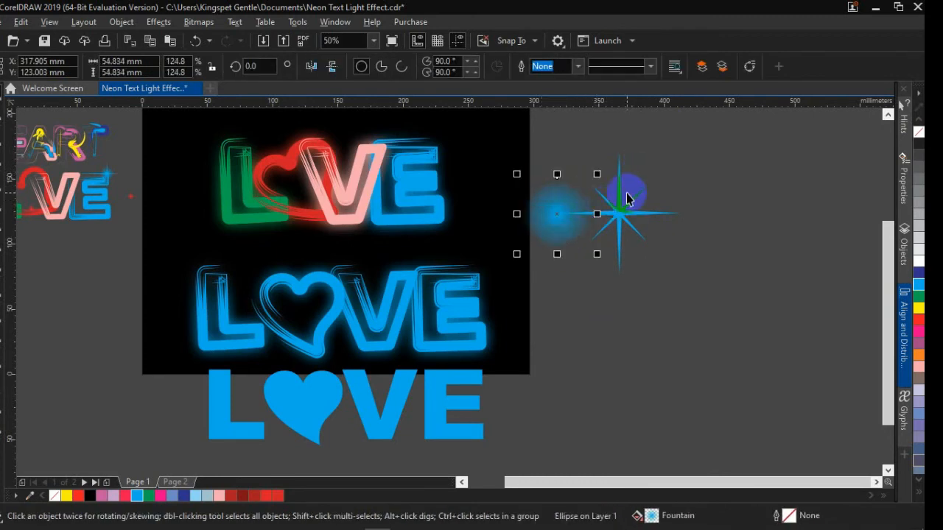
left_click_drag(621, 202, 618, 197)
left_click(712, 201)
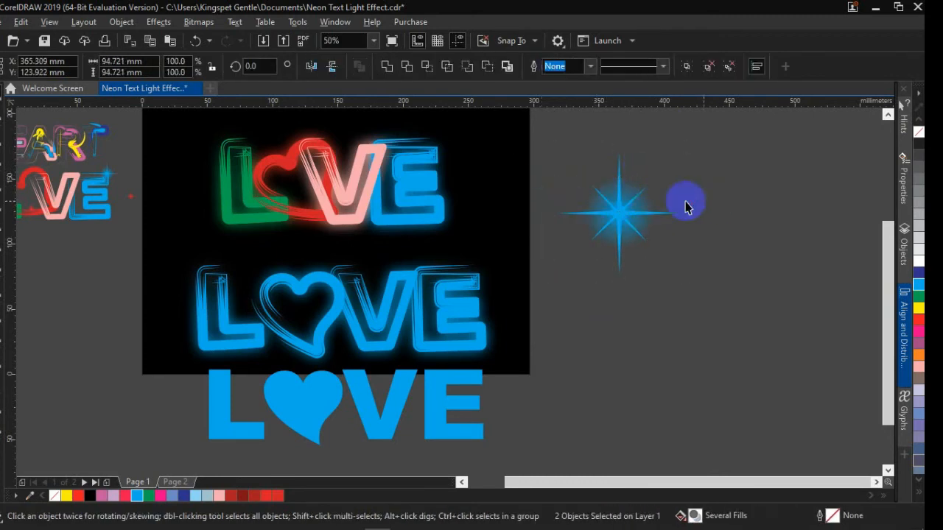
left_click(649, 206)
left_click_drag(665, 175, 666, 165)
Group the star with its glow, scale it to about 34 mm and place it on the coloured E's upper outer corner.
left_click_drag(711, 131, 541, 280)
left_click(686, 66)
left_click_drag(685, 147, 512, 389)
left_click_drag(497, 450, 499, 196)
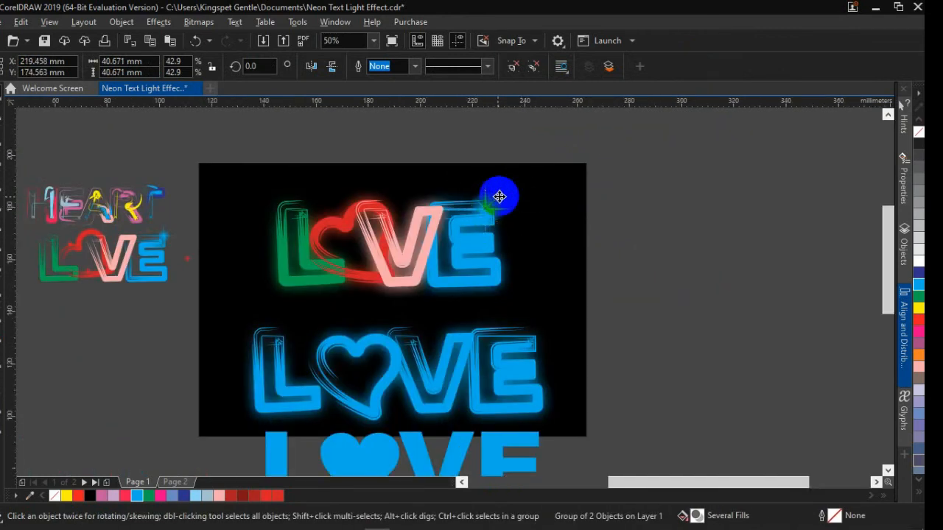
scroll(509, 187, "up", 2)
left_click_drag(528, 164, 528, 171)
Place a copy of the flare inside the red heart's edge near the L and shrink it to about 20 mm.
left_click_drag(484, 212, 157, 309)
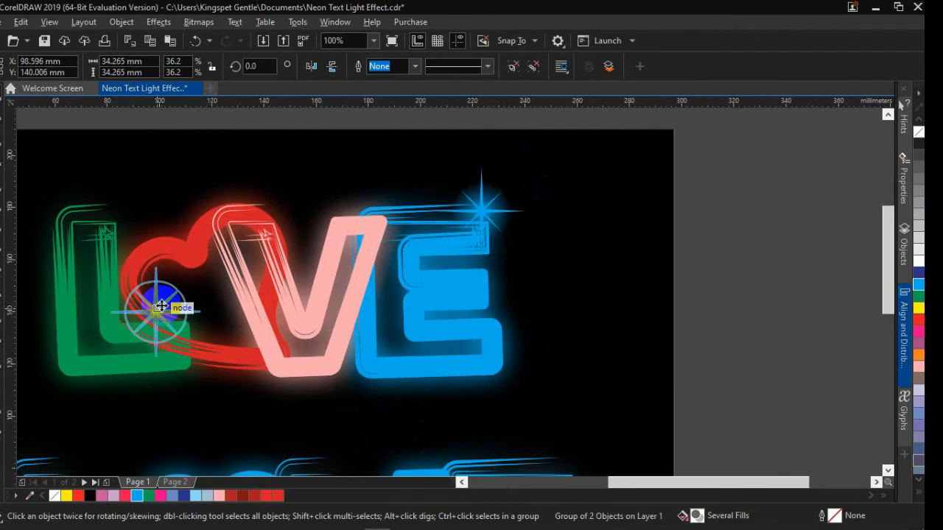
left_click_drag(204, 263, 203, 282)
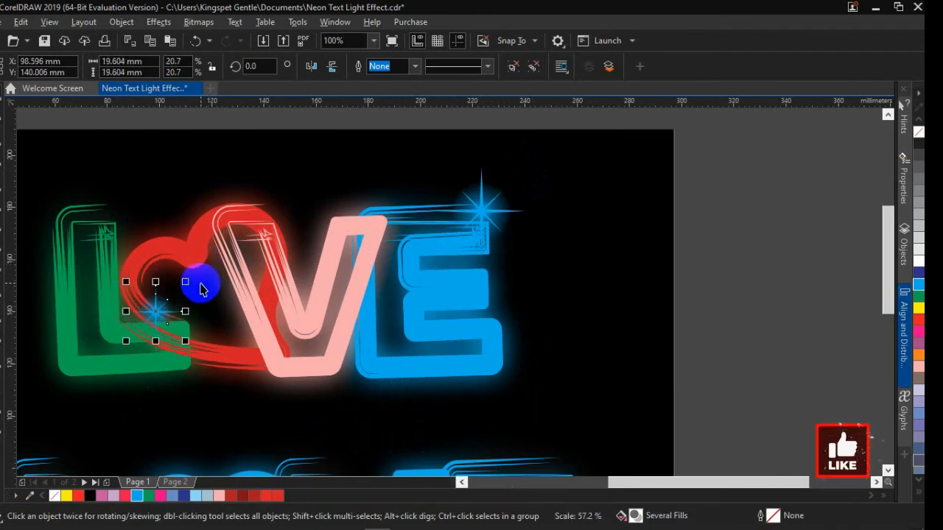
mouse_move(168, 310)
left_mouse_down()
mouse_move(151, 295)
mouse_move(179, 295)
mouse_move(152, 269)
mouse_move(160, 295)
left_mouse_up()
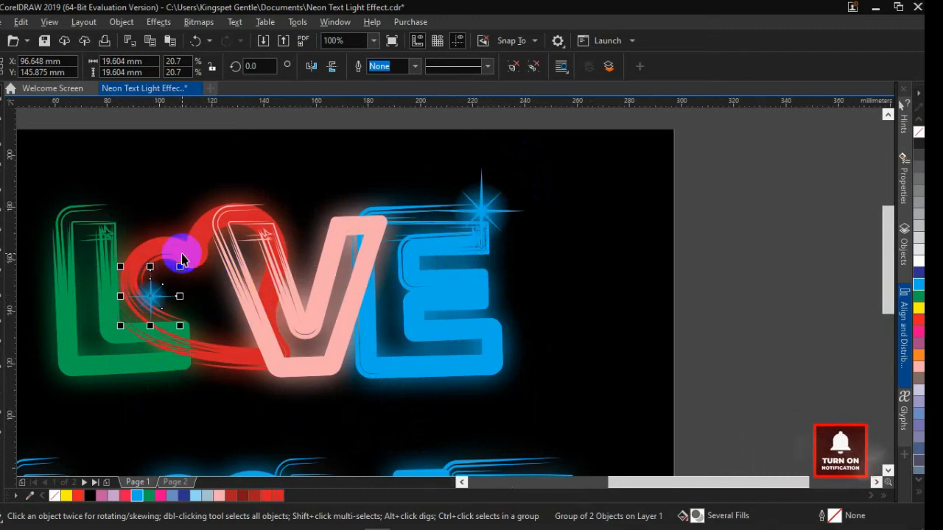
Add the artistic text HEART in the empty area beside the black page.
left_click_drag(188, 253, 336, 191)
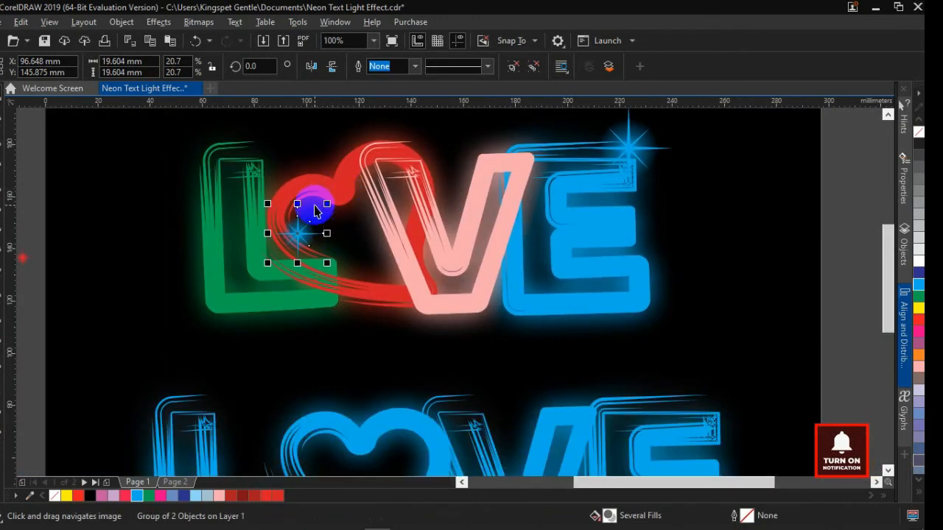
scroll(316, 201, "down", 1)
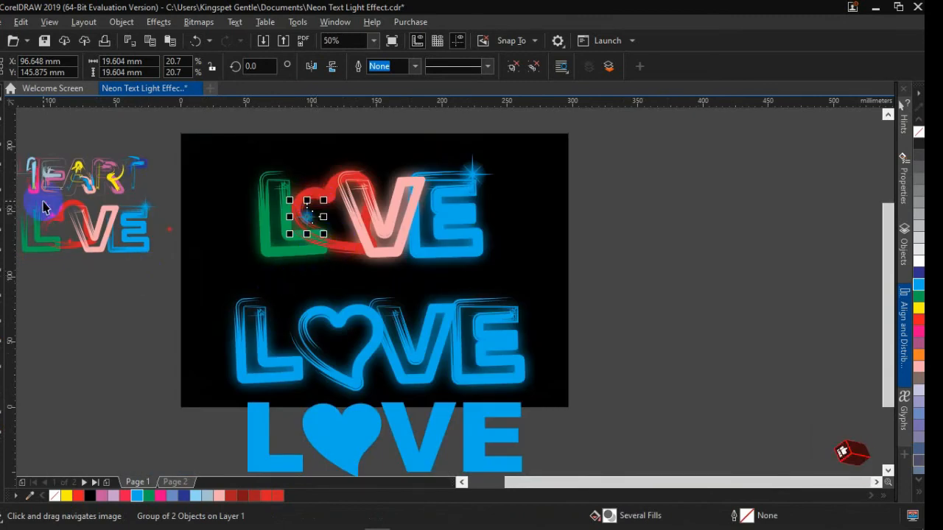
scroll(51, 238, "up", 2)
scroll(131, 257, "down", 3)
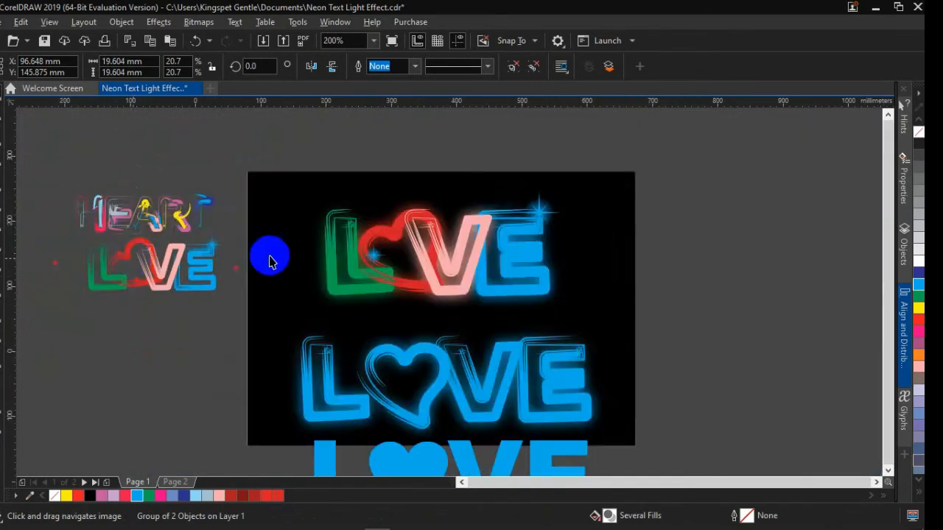
scroll(204, 302, "up", 1)
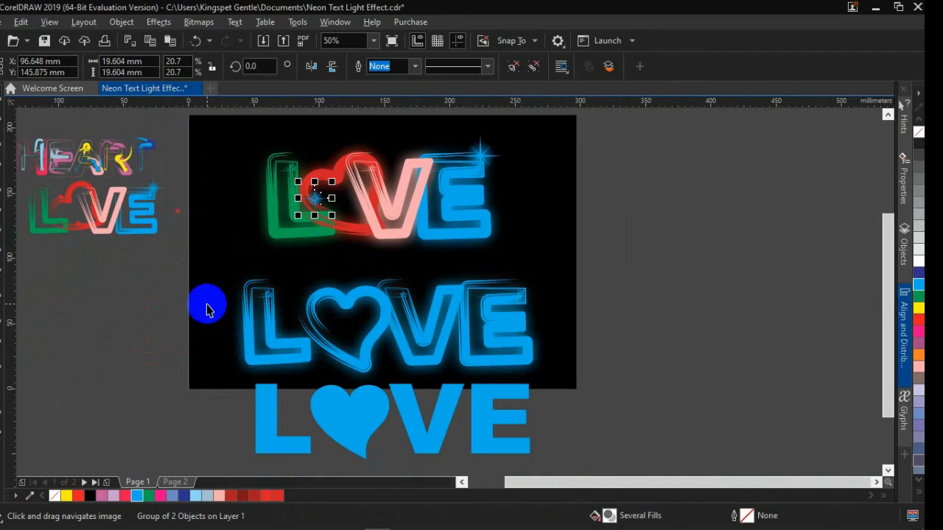
left_click(603, 230)
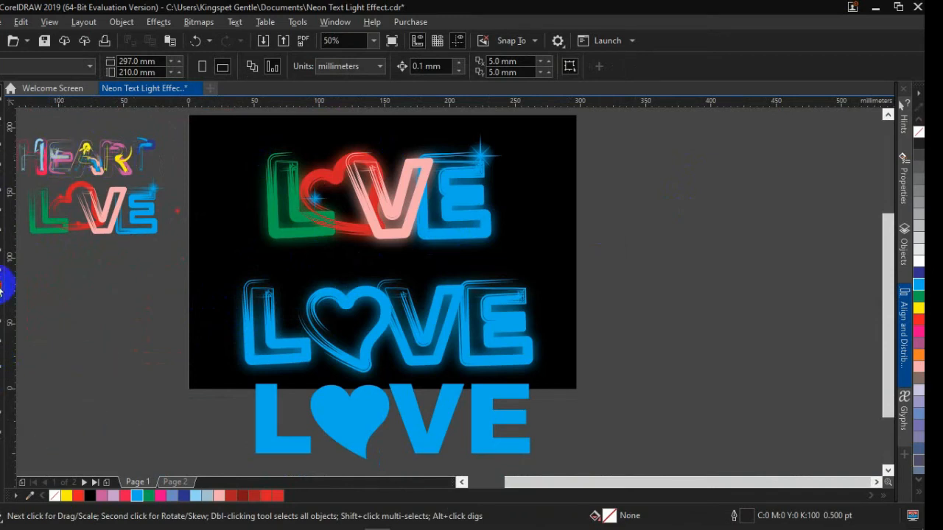
key("F8")
left_click(667, 272)
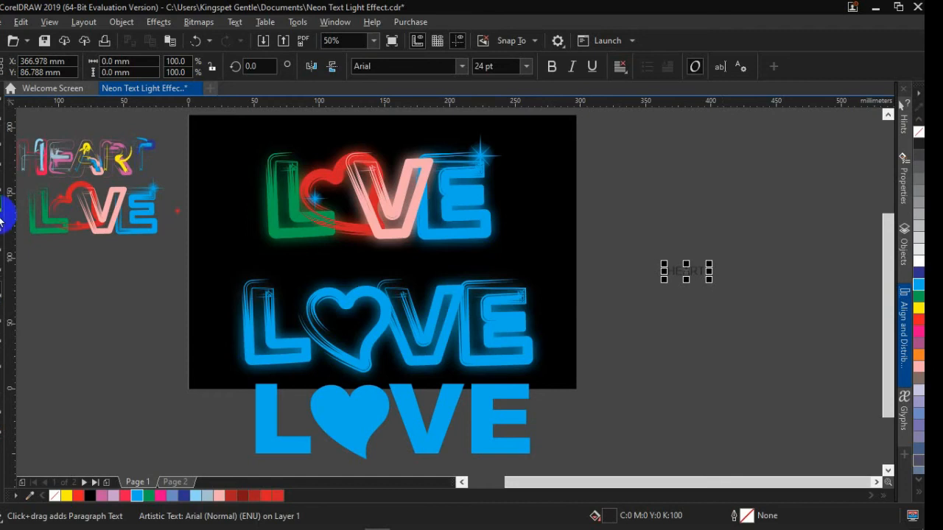
Enlarge the HEART text to about 134 pt and leave free space above it for drawing.
key("ctrl+space")
left_click_drag(709, 280, 822, 373)
left_click_drag(703, 290, 635, 235)
left_click_drag(760, 208, 806, 198)
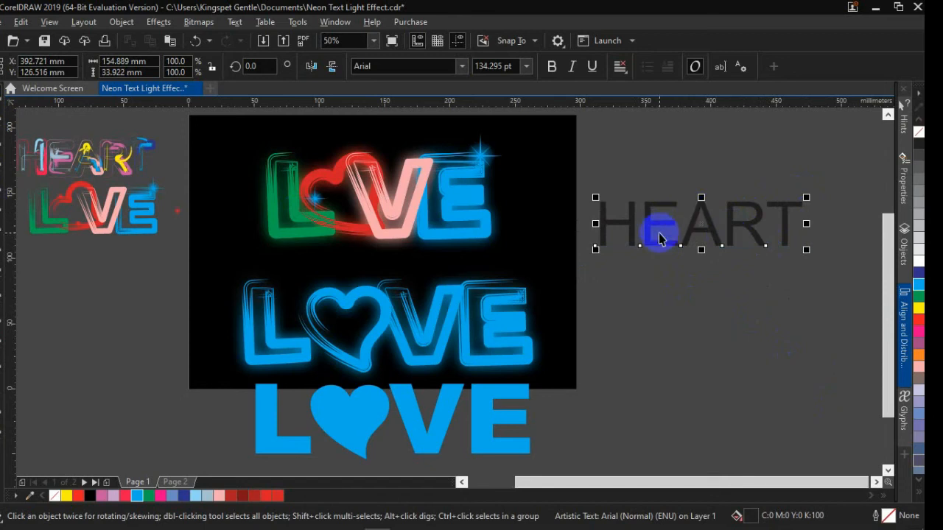
left_click_drag(668, 219, 658, 273)
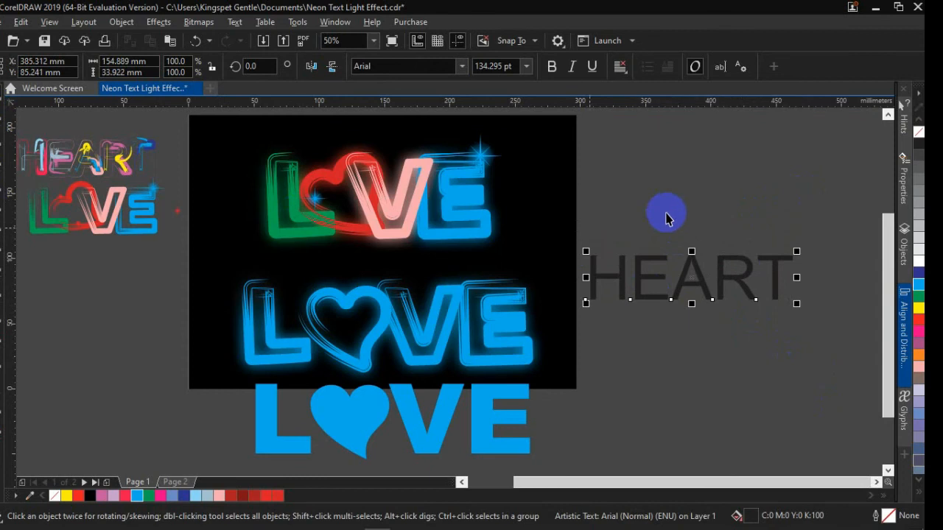
Try to apply a sketchy Calligraphy brushstroke from Artistic Media to the HEART text.
left_click(158, 21)
left_click(657, 193)
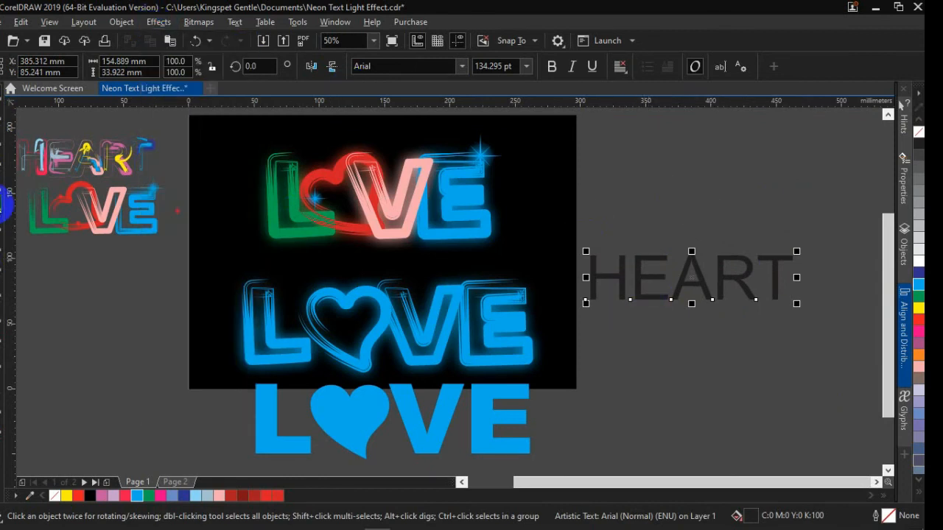
left_click(4, 213)
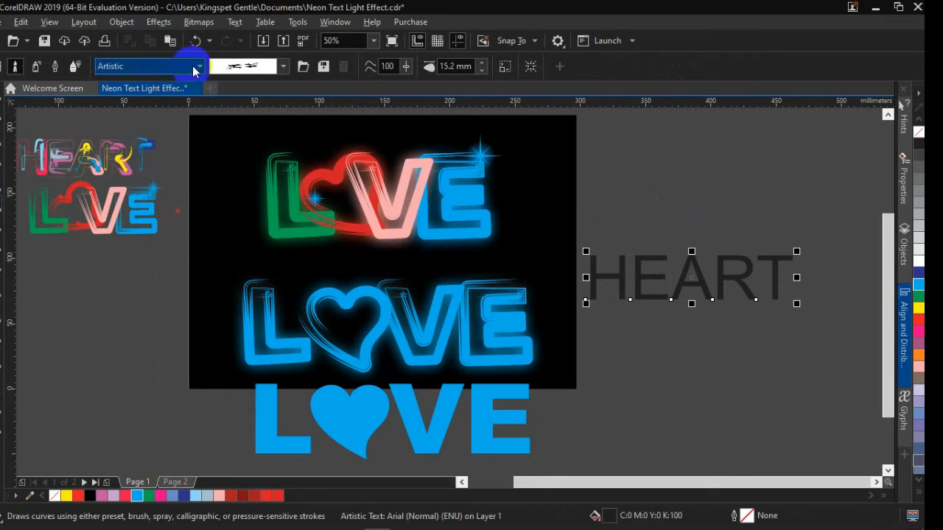
left_click(153, 67)
left_click(150, 95)
left_click(230, 67)
scroll(233, 71, "down", 1)
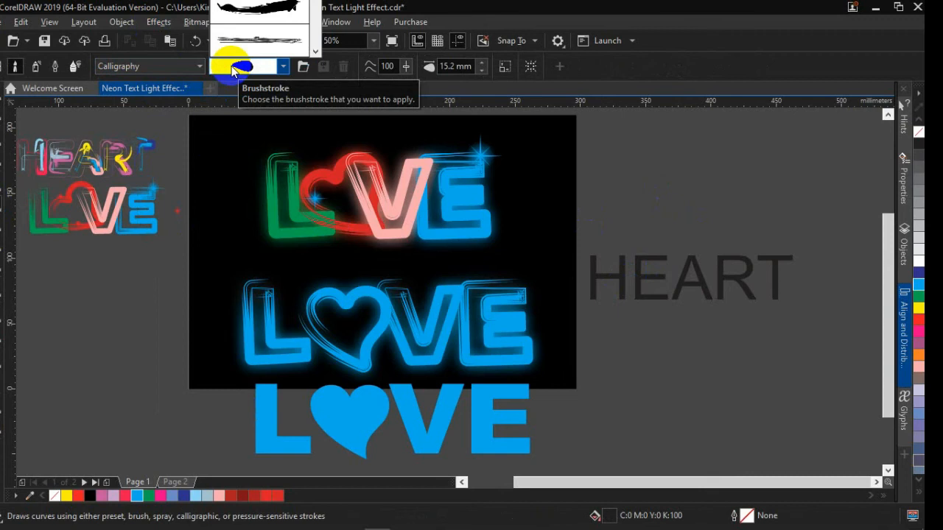
left_click(262, 43)
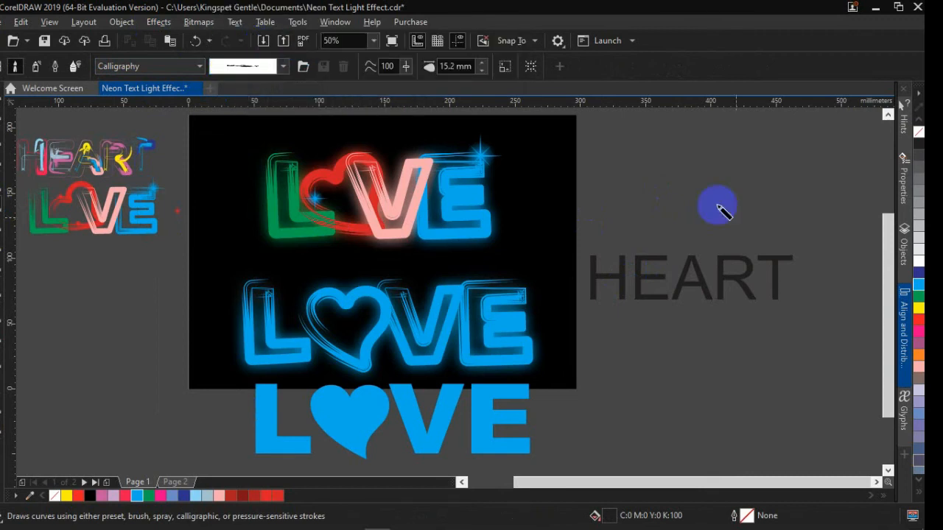
left_click(647, 275)
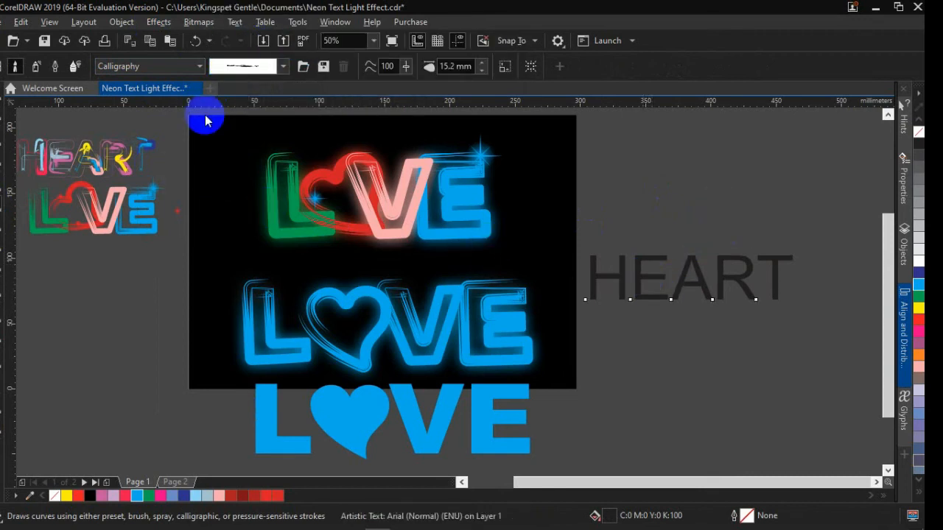
left_click(247, 66)
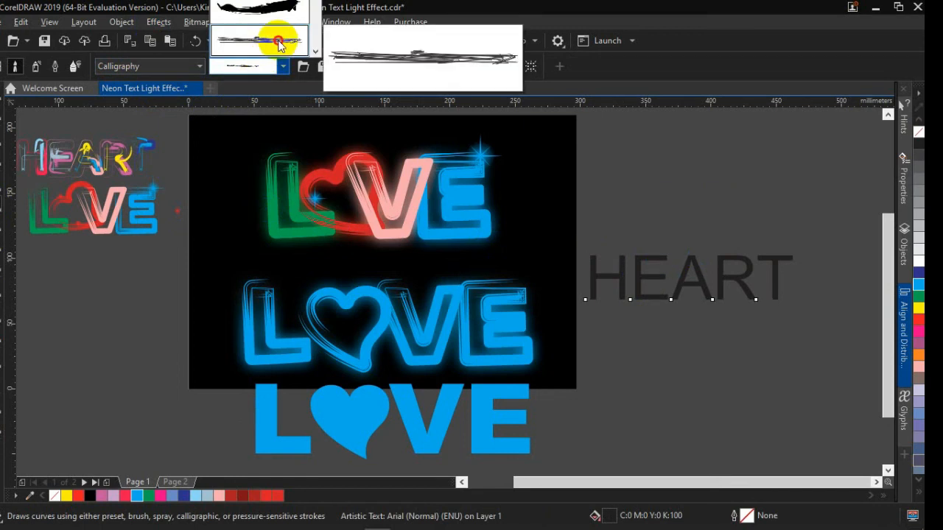
left_click(279, 43)
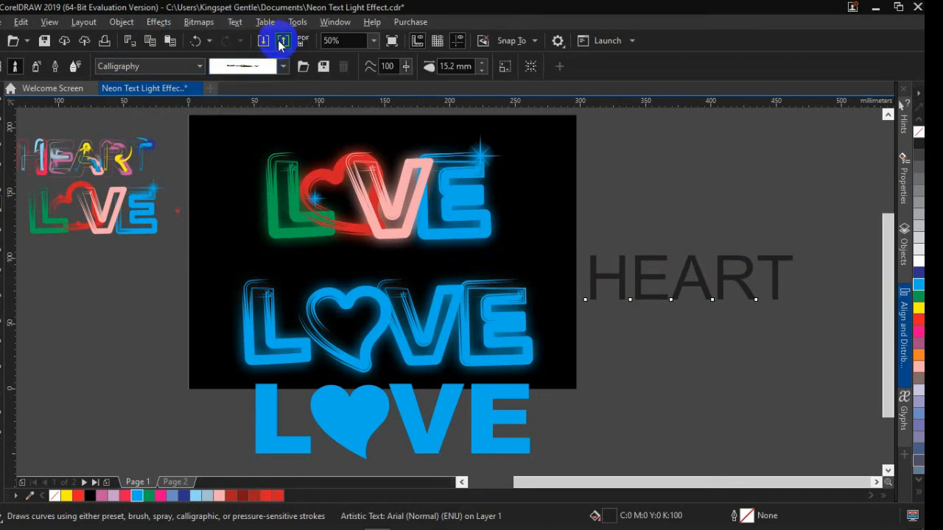
Switch the Artistic Media brush category to Splatter and choose the dotted brushstroke.
left_click(171, 72)
left_click(162, 141)
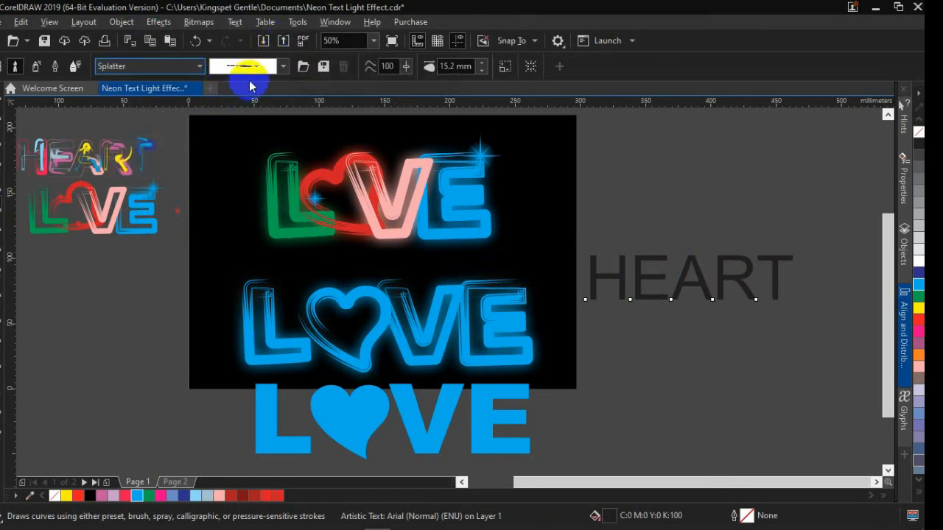
left_click(252, 72)
left_click(267, 35)
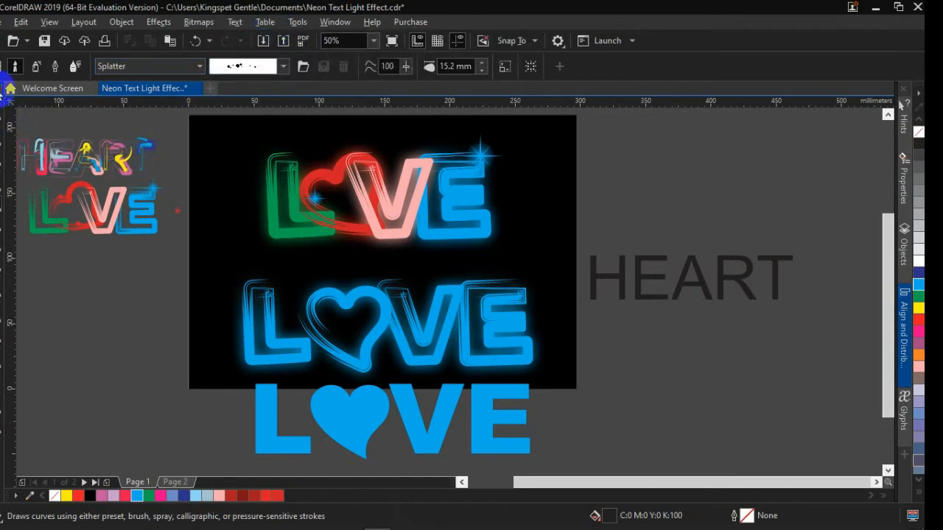
Move the HEART text up beside the black page's upper half and place a copy of it below.
left_click(1, 91)
left_click(643, 282)
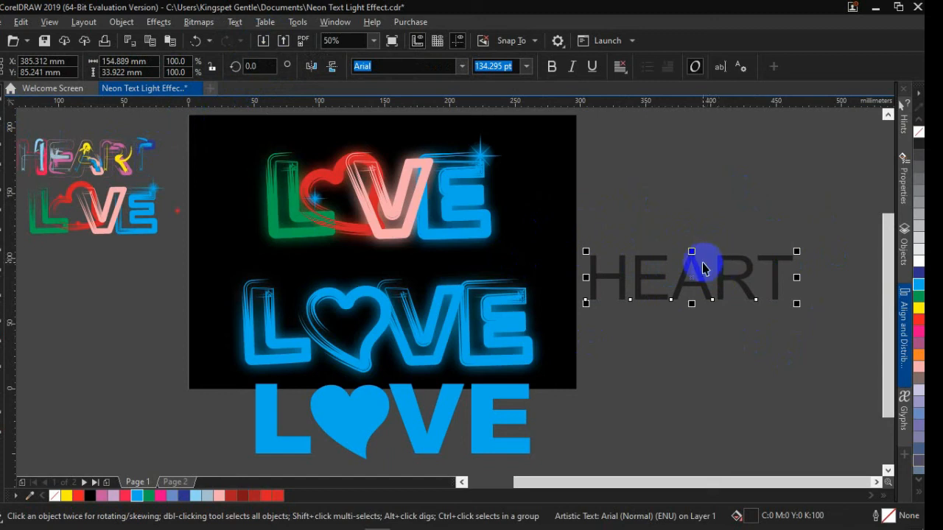
left_click_drag(641, 277, 664, 298)
right_click(665, 298)
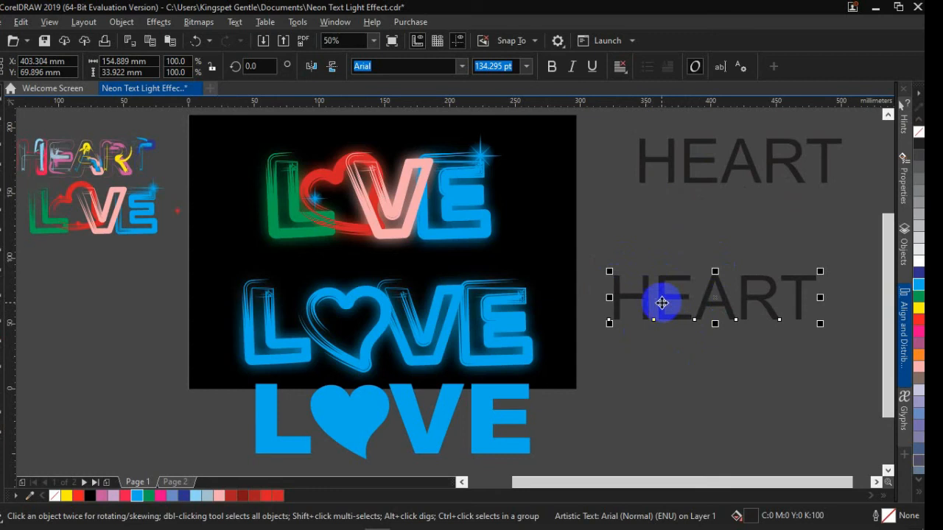
Convert the lower HEART copy to paragraph text and delete it.
right_click(661, 301)
left_click(707, 213)
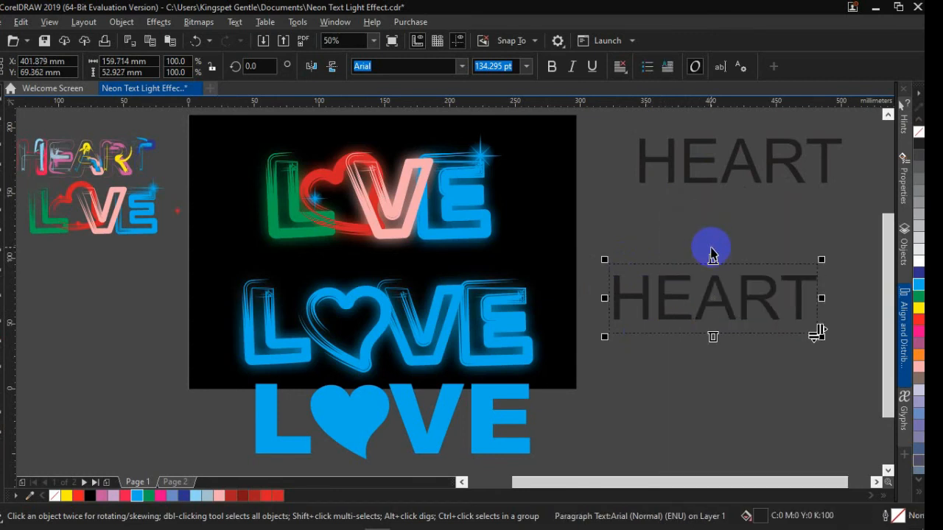
key("Delete")
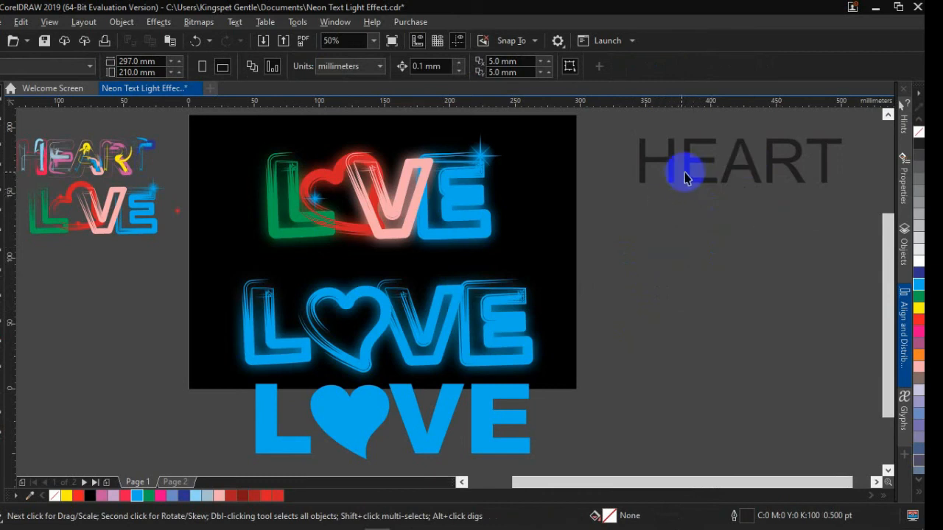
Place a copy of the HEART text below the original and convert the copy to curves.
left_click_drag(688, 171, 677, 310)
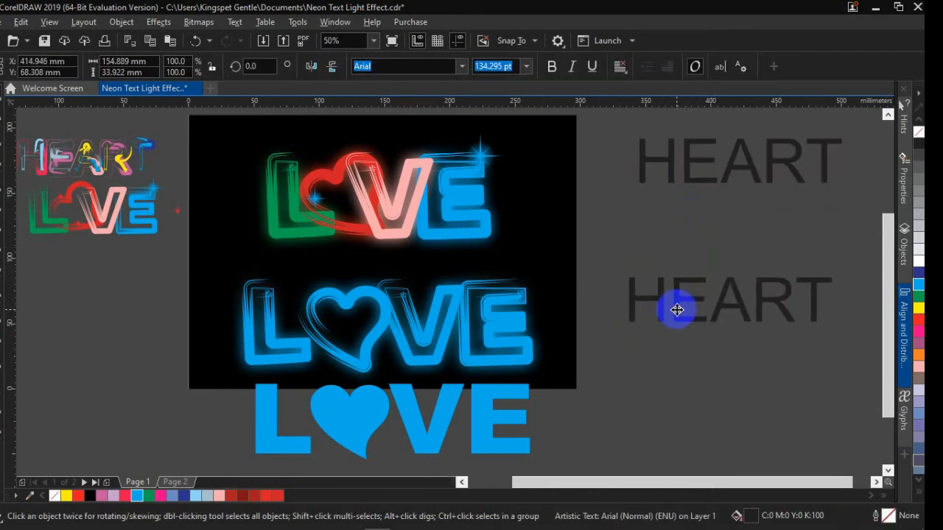
right_click(686, 300)
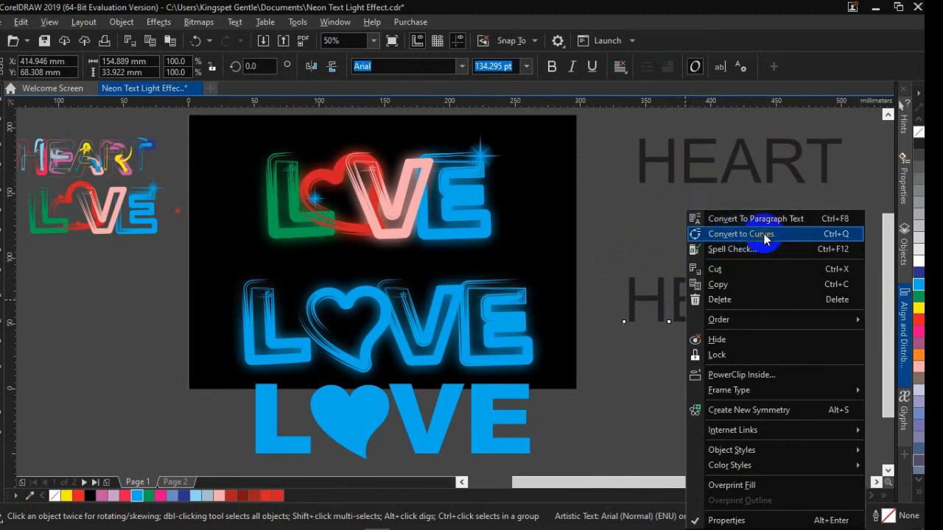
left_click(760, 235)
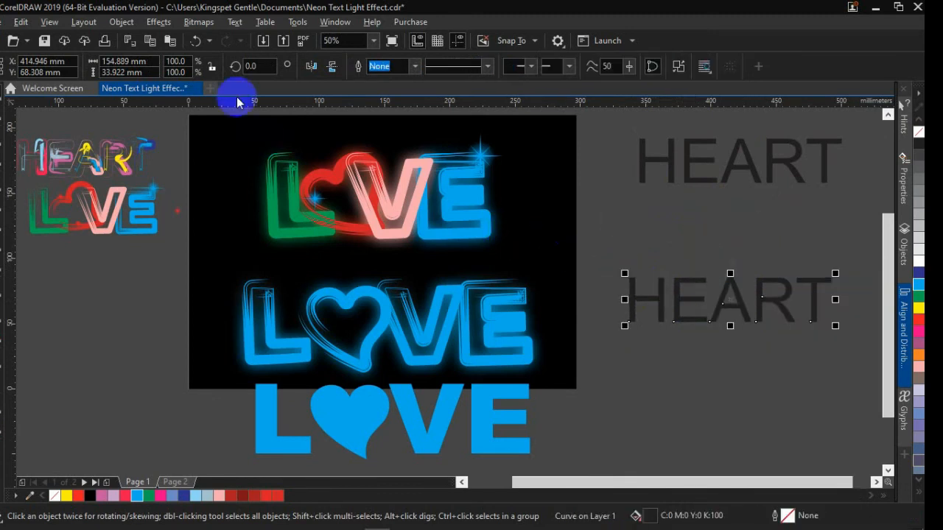
Try different Splatter brushstrokes on the HEART curves and apply the streaky one that outlines the letters with broken strokes.
key("i")
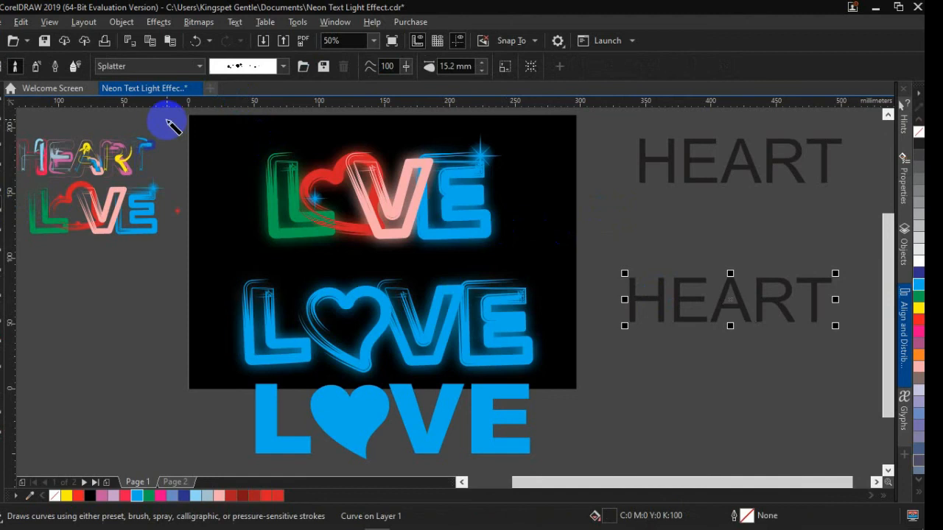
left_click(243, 74)
left_click(243, 74)
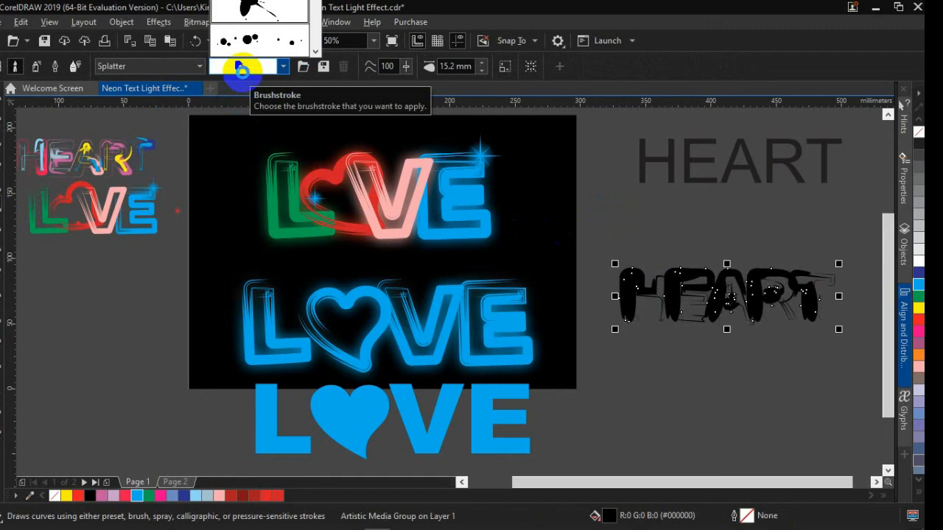
scroll(244, 74, "down", 2)
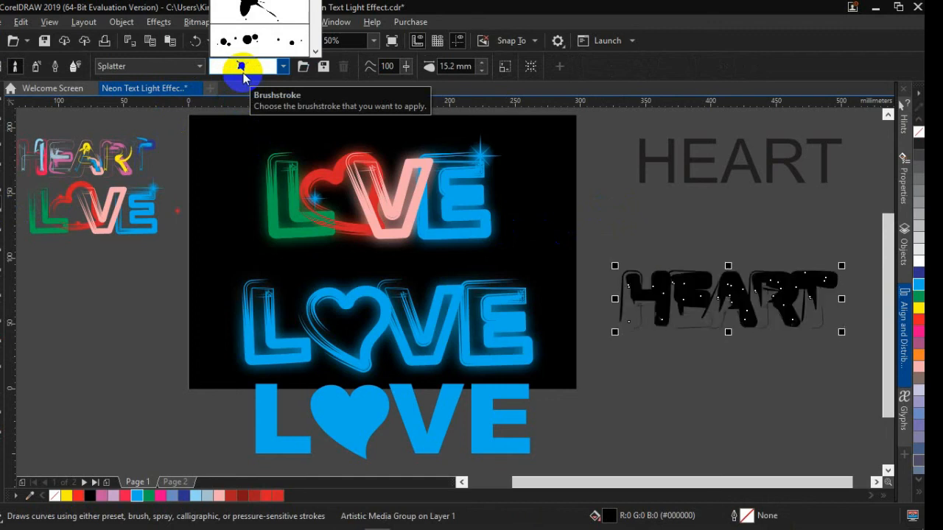
scroll(243, 73, "down", 1)
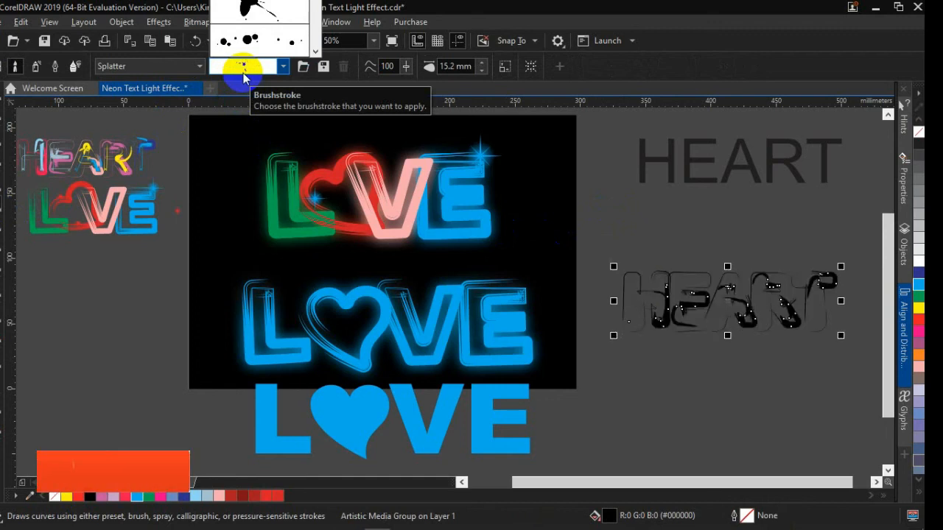
scroll(244, 76, "down", 1)
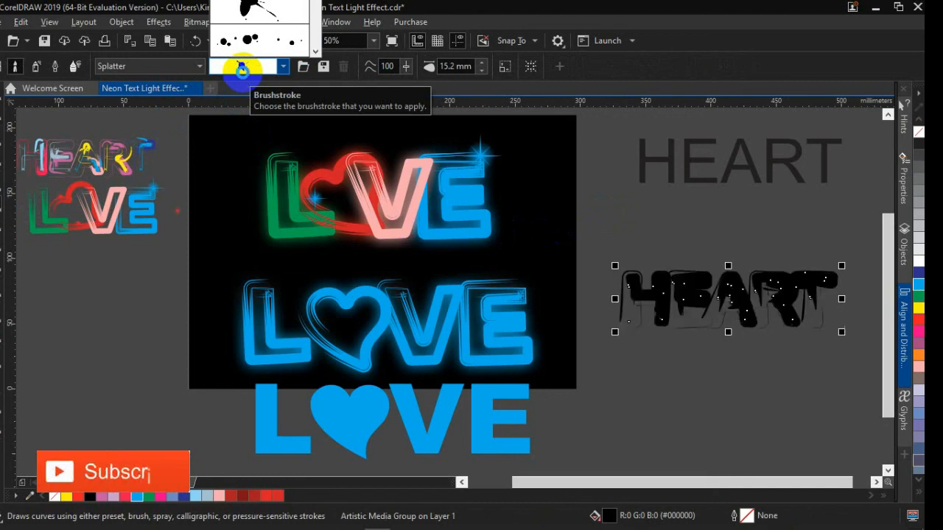
scroll(244, 74, "down", 1)
scroll(244, 73, "down", 3)
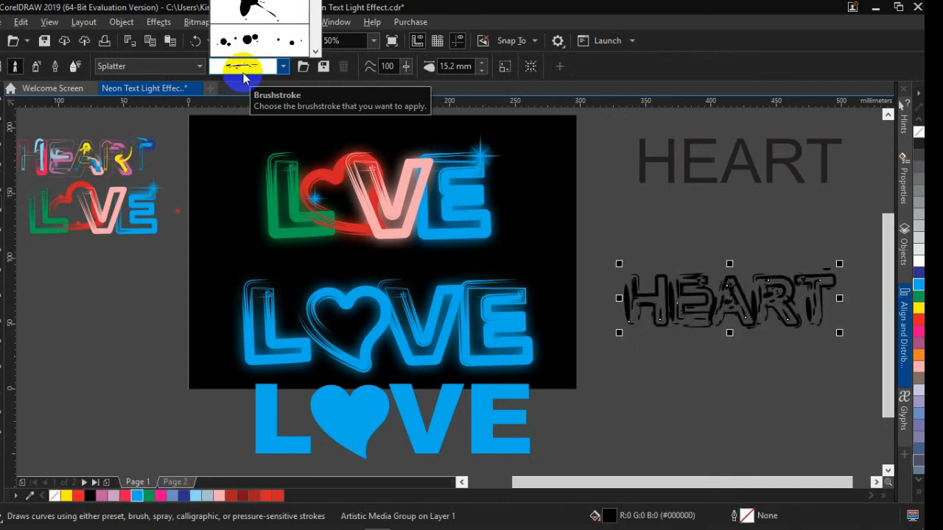
scroll(244, 74, "down", 1)
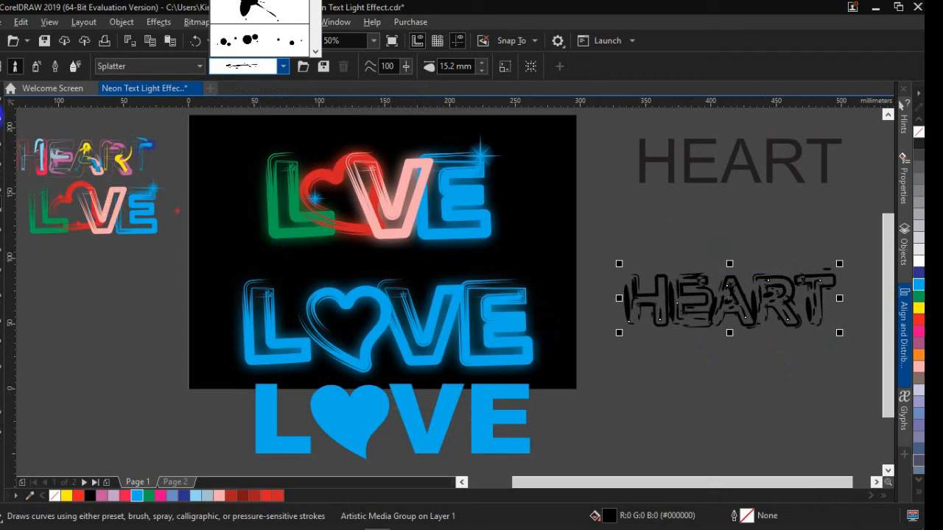
left_click(260, 40)
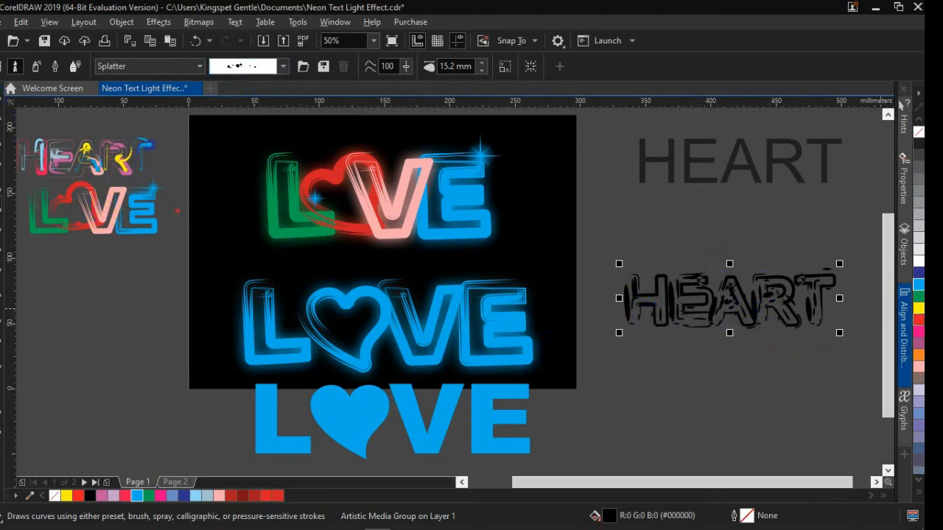
Fill the brush-stroked HEART with cyan and move it against the black page's edge.
left_click(919, 293)
left_click_drag(723, 296, 665, 285)
left_click(426, 329)
left_click_drag(429, 322, 756, 405)
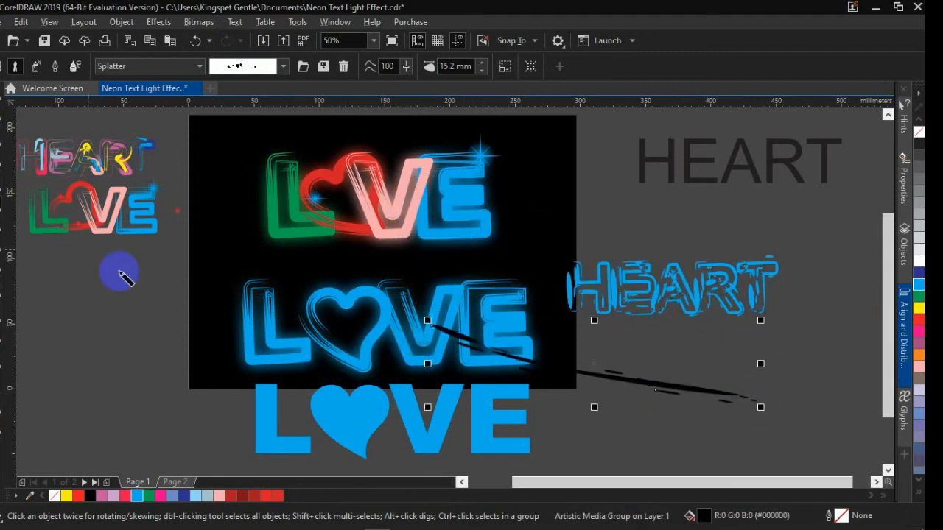
key("Delete")
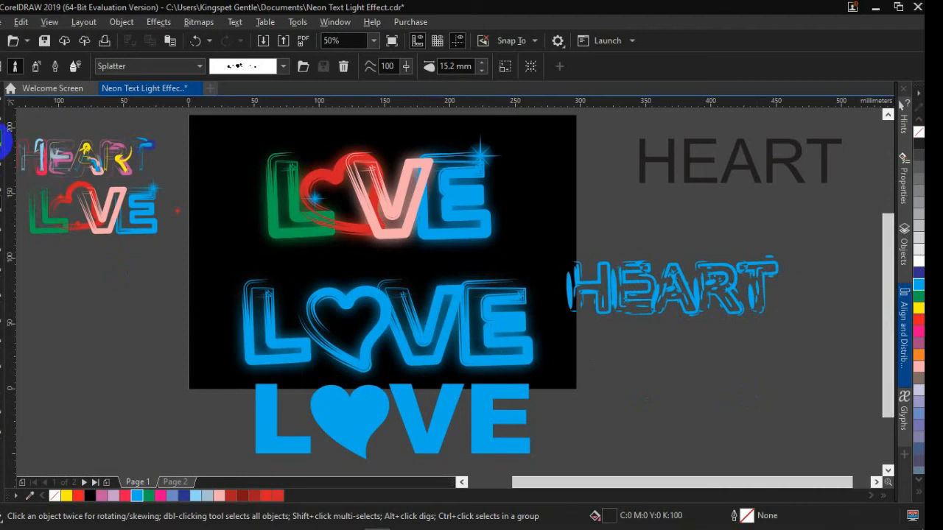
Delete the blue glowing LOVE group from the lower half of the black page.
key("space")
left_click(406, 325)
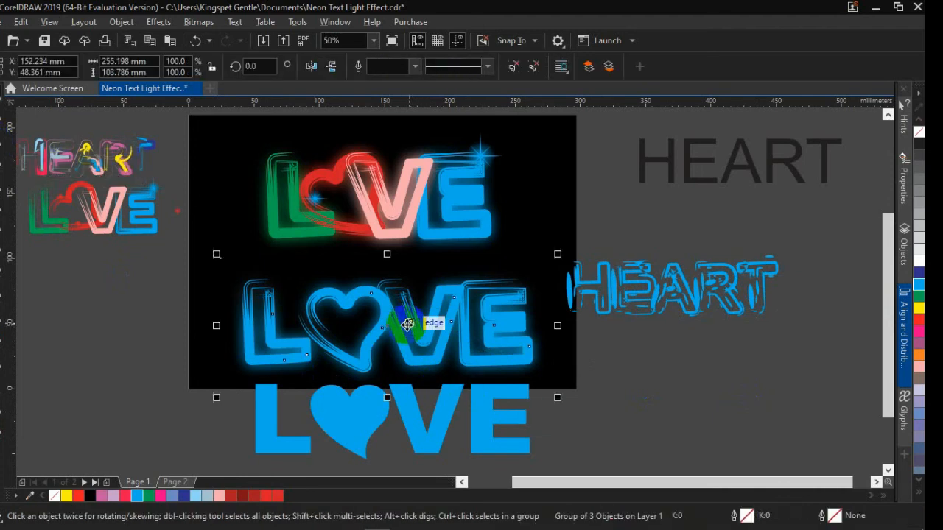
key("Delete")
Move the cyan HEART onto the lower half of the black page and enlarge it to about 261 mm wide.
left_click_drag(645, 289, 372, 327)
left_click_drag(507, 302, 638, 271)
left_click_drag(484, 312, 411, 328)
Break the HEART artistic media group apart so the brush strokes are separate from their control curve.
right_click(410, 323)
left_click(424, 303)
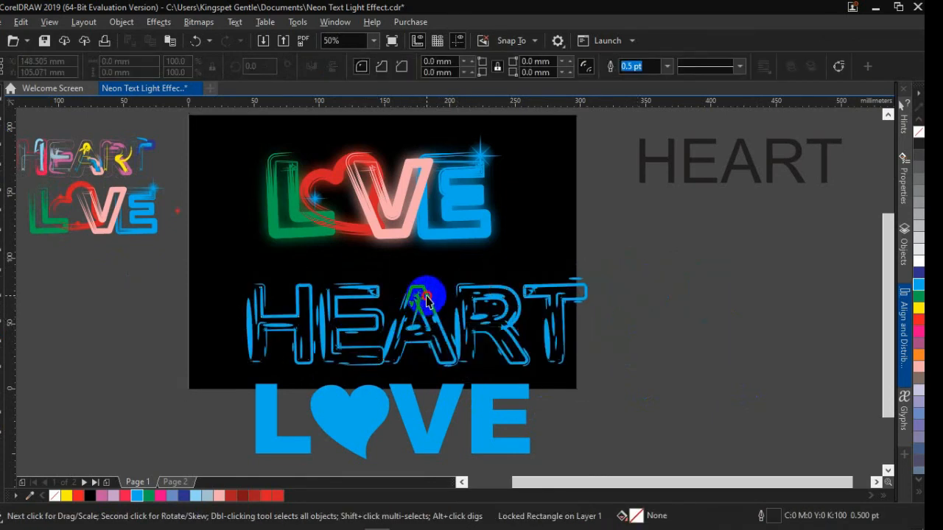
left_click(426, 297)
right_click(427, 297)
mouse_move(548, 306)
left_click(619, 319)
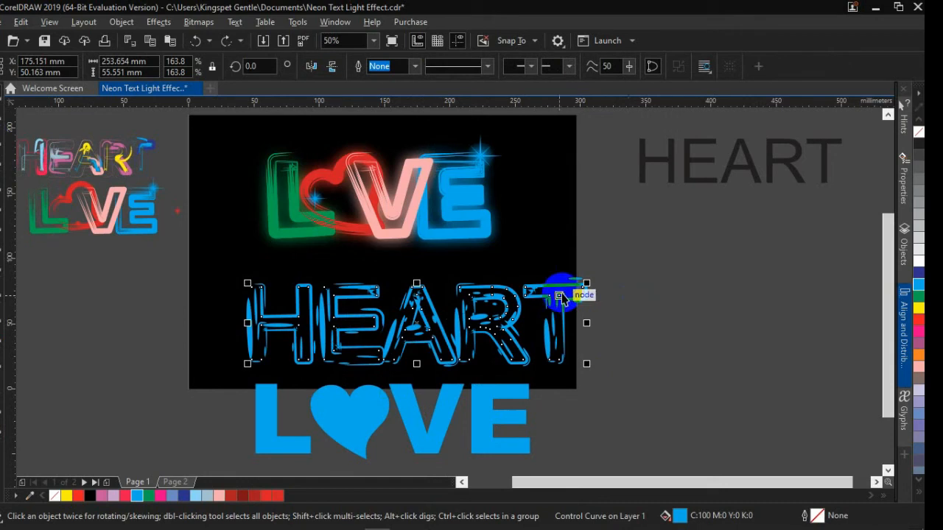
left_click(581, 289)
left_click(582, 278)
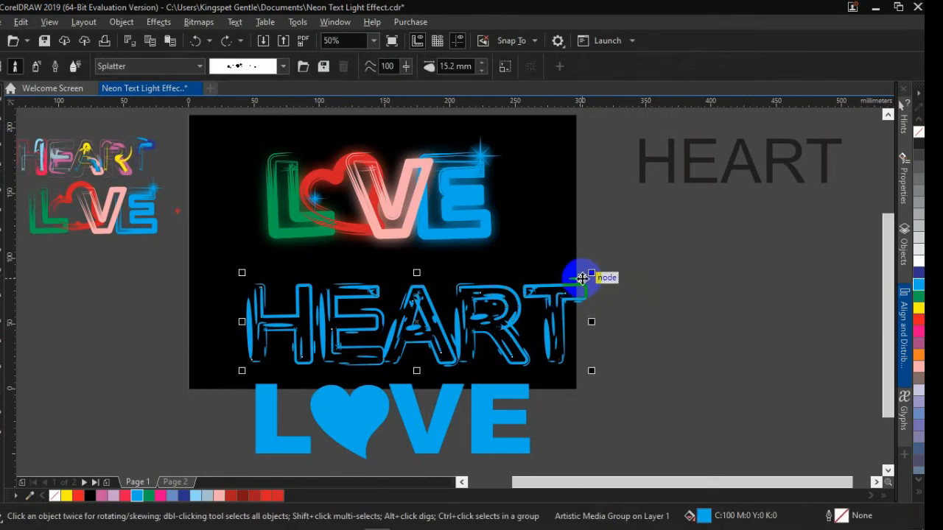
right_click(579, 278)
left_click(607, 288)
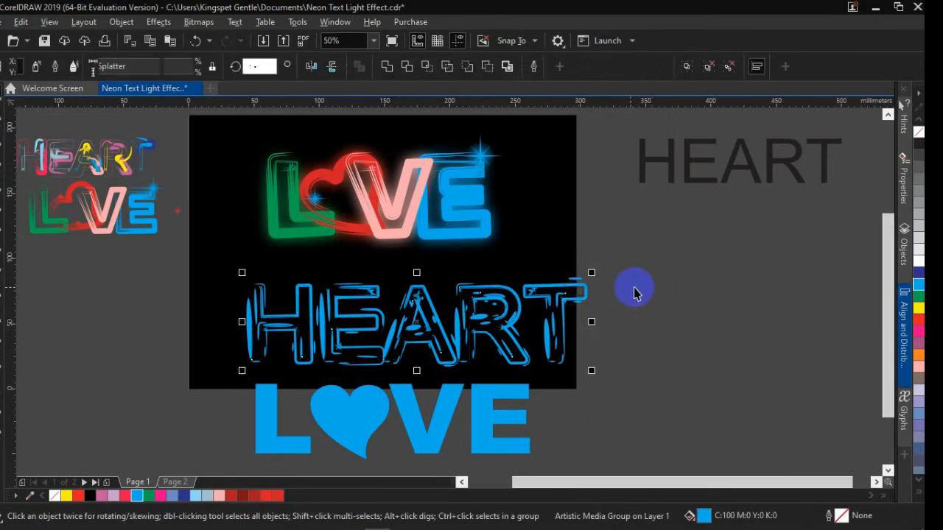
Move the HEART strokes aside, pull the outline control curve away from them and delete it.
left_click_drag(564, 297, 751, 301)
left_click(683, 385)
left_click_drag(667, 325, 675, 399)
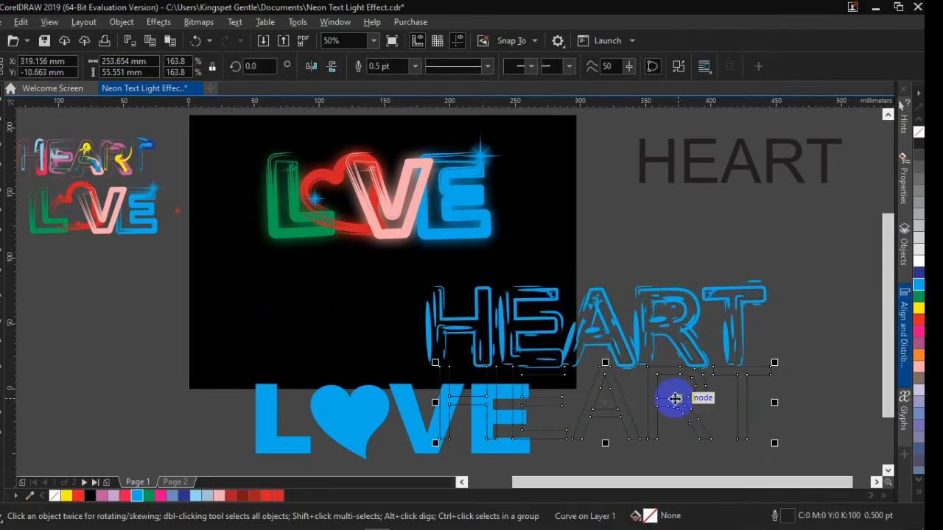
key("Delete")
Move the HEART strokes back onto the black page's lower half and ungroup them to select the T separately.
mouse_move(659, 319)
left_mouse_down()
mouse_move(413, 309)
mouse_move(446, 312)
left_mouse_up()
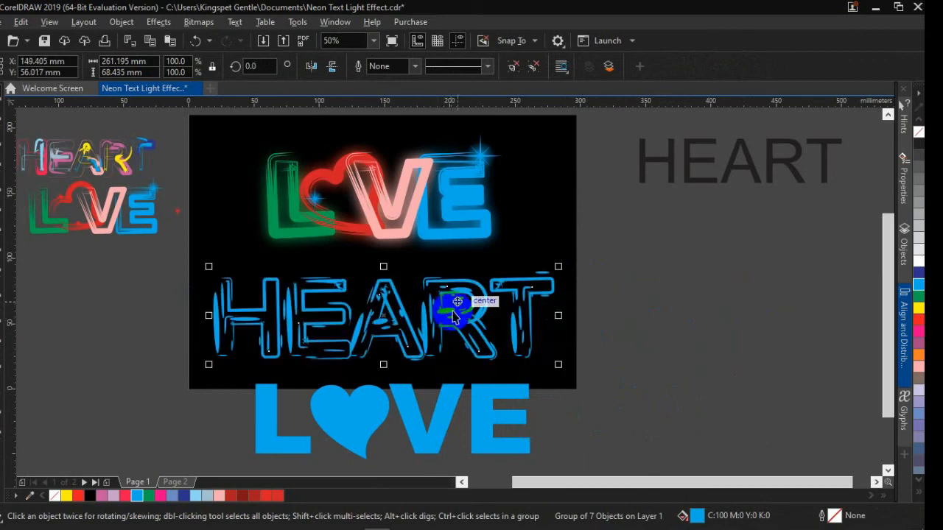
left_click(513, 67)
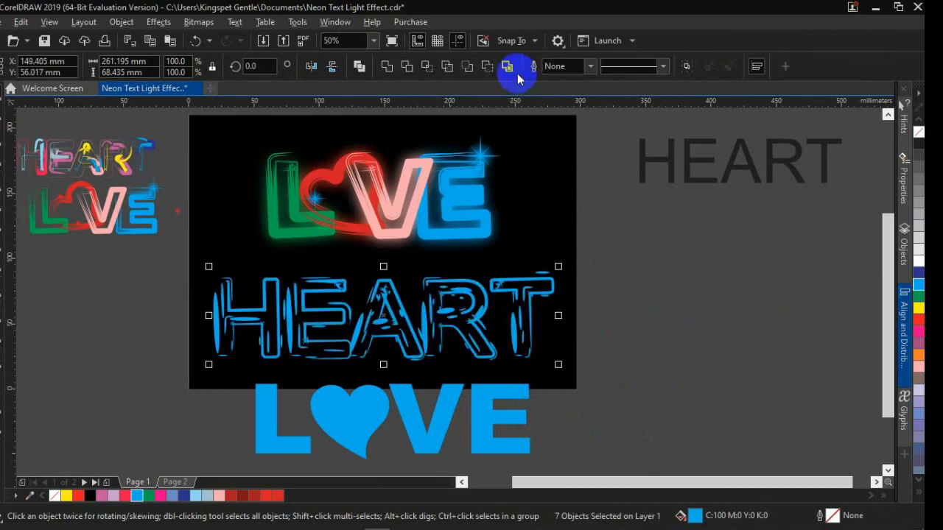
left_click(641, 282)
left_click(526, 291)
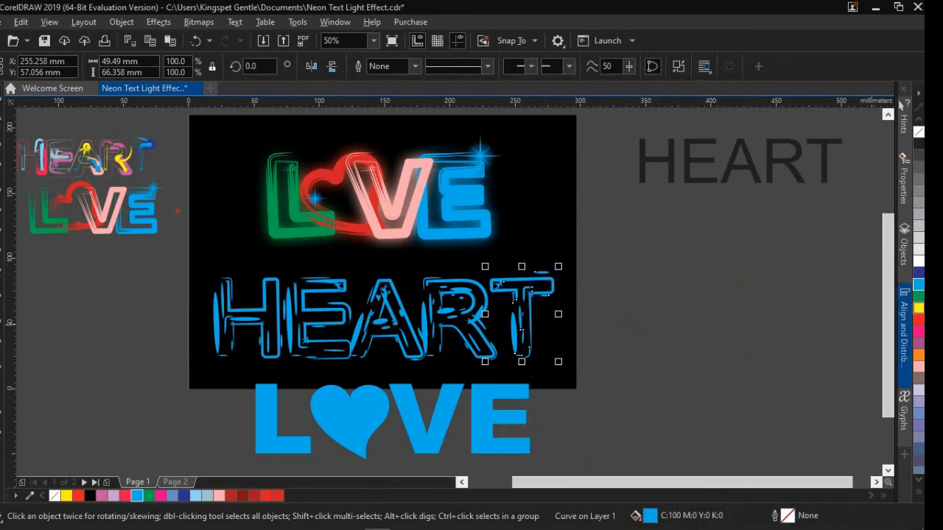
Fill the T and the outer strokes of the R in the lower HEART with yellow.
left_click(918, 308)
left_click(730, 321)
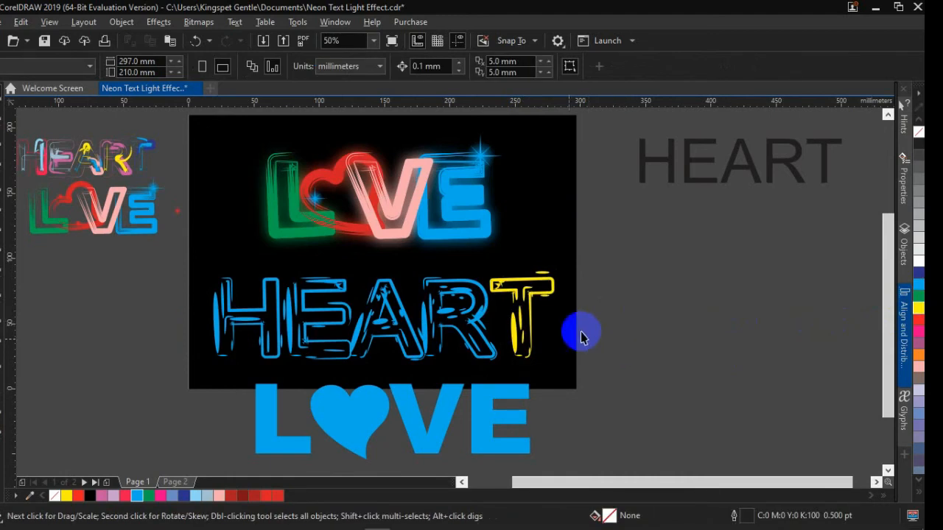
left_click(449, 319)
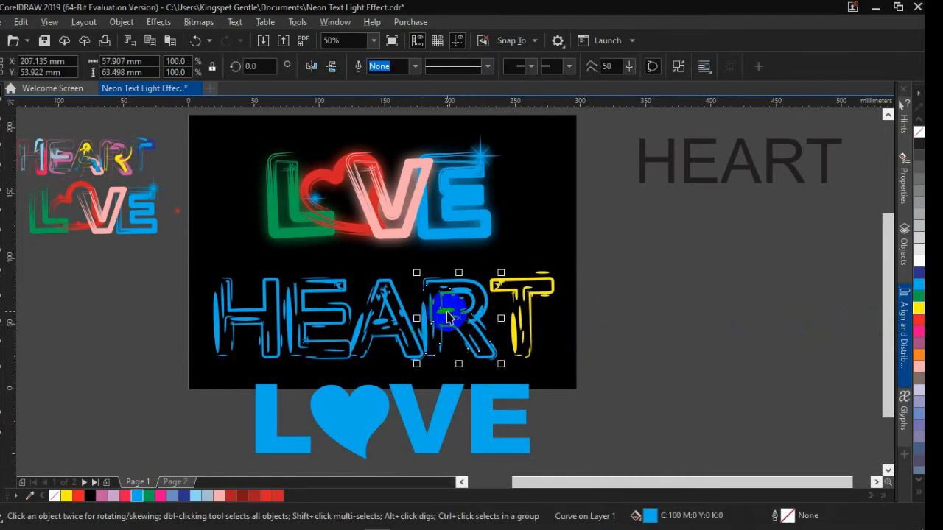
left_click(919, 309)
left_click(642, 354)
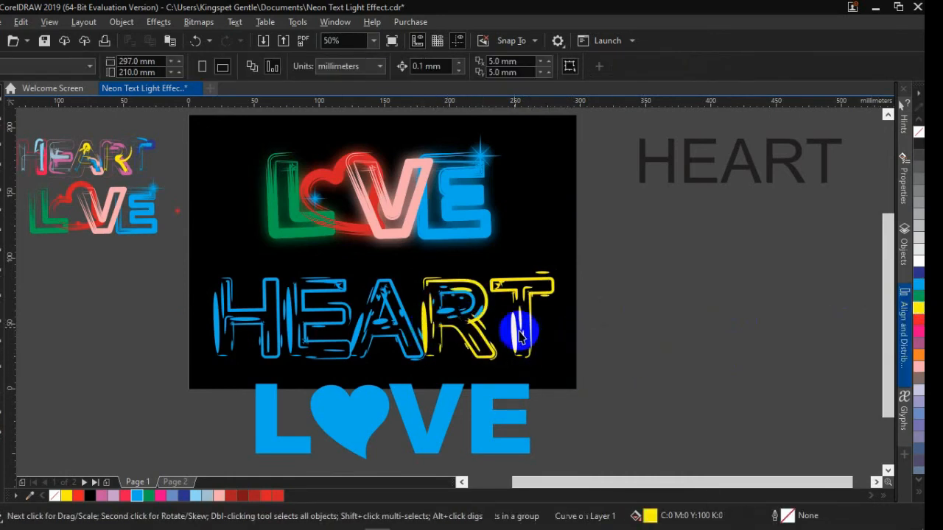
Fill the inner strokes of the R with green and the E with yellow in the lower HEART.
left_click(472, 311)
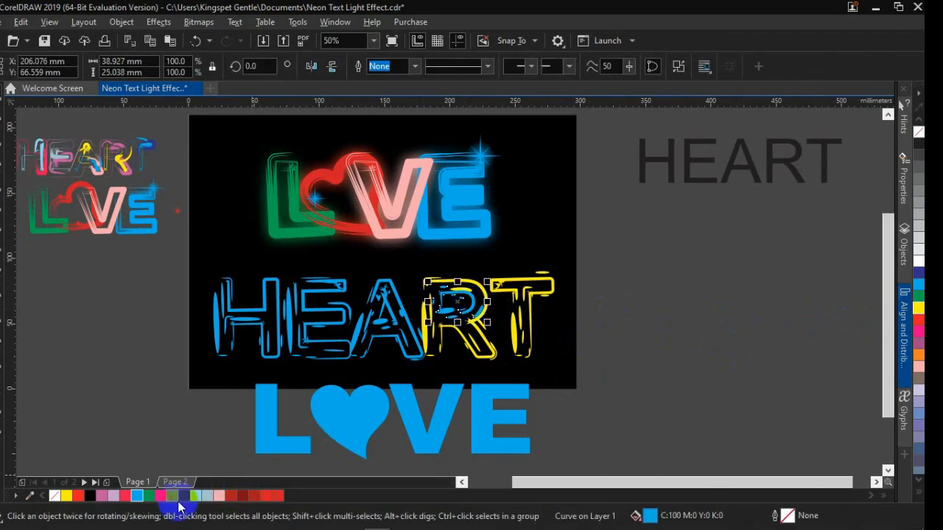
left_click(150, 499)
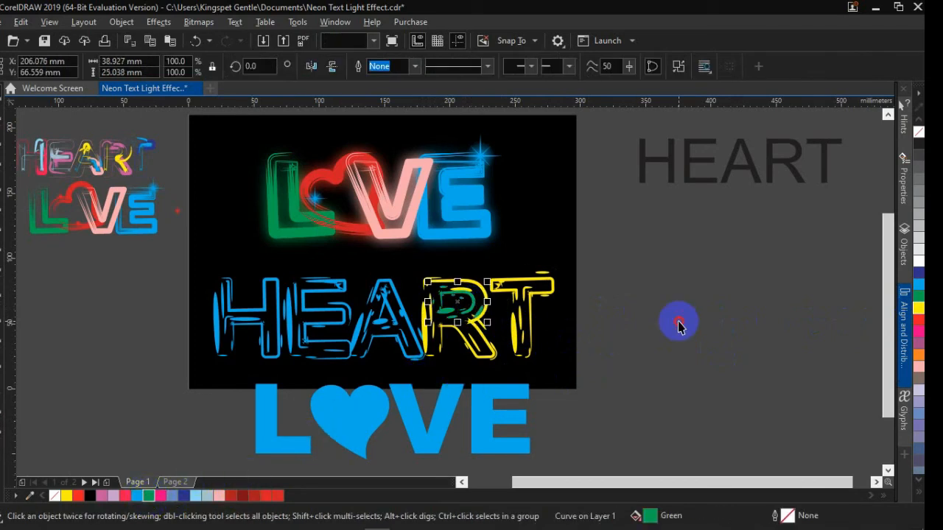
left_click(679, 322)
left_click(341, 313)
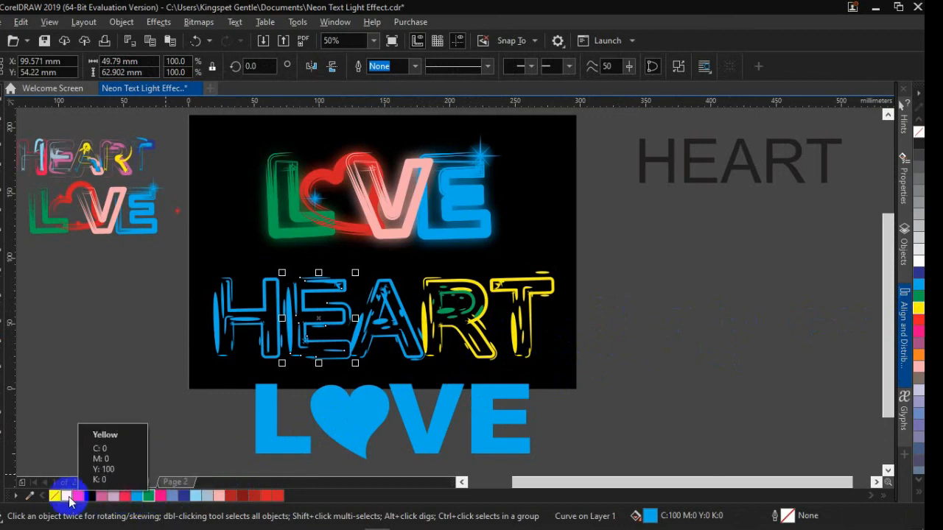
left_click(66, 496)
left_click(132, 361)
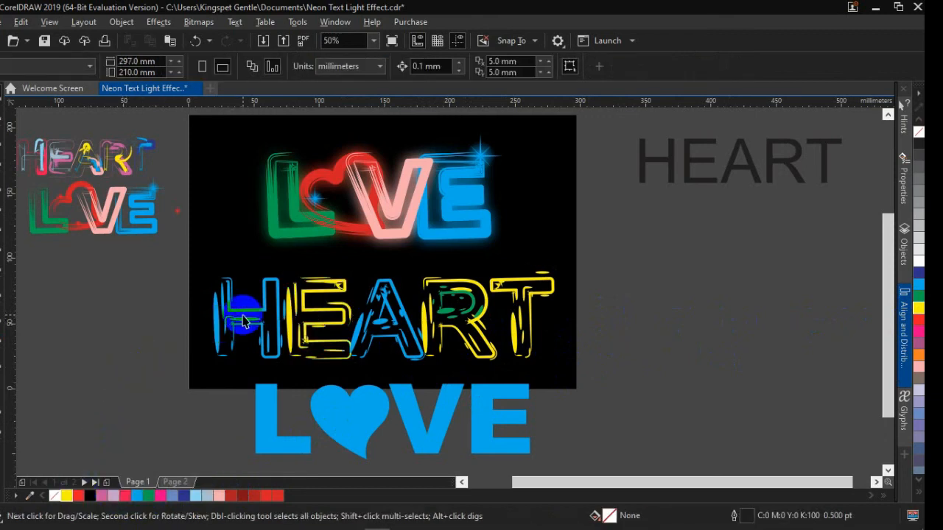
Fill the H and the outer strokes of the A with red, and the inner strokes of the A with pink.
left_click(243, 326)
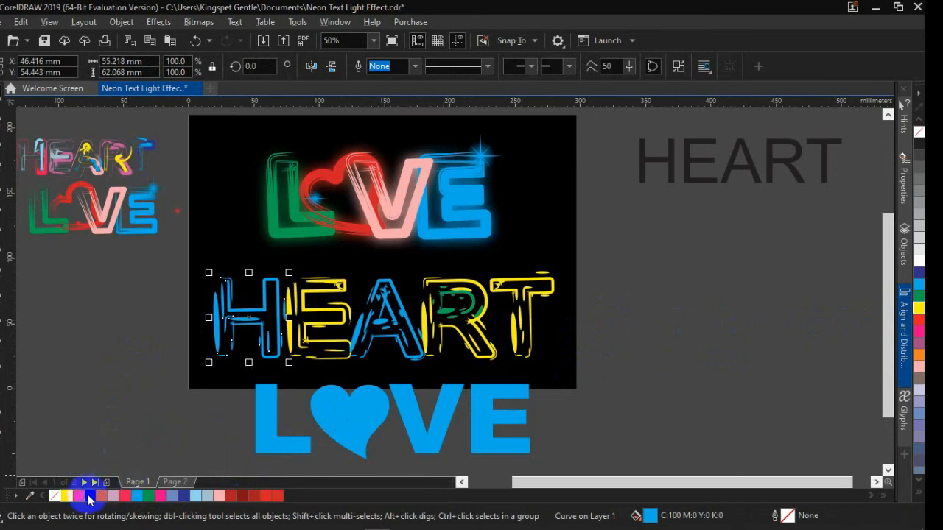
left_click(78, 497)
left_click(206, 415)
left_click(386, 319)
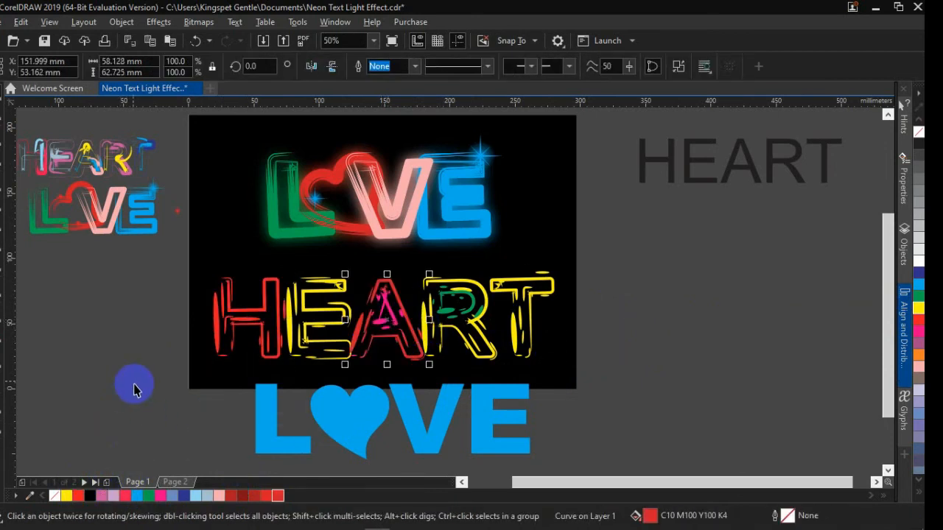
left_click(102, 361)
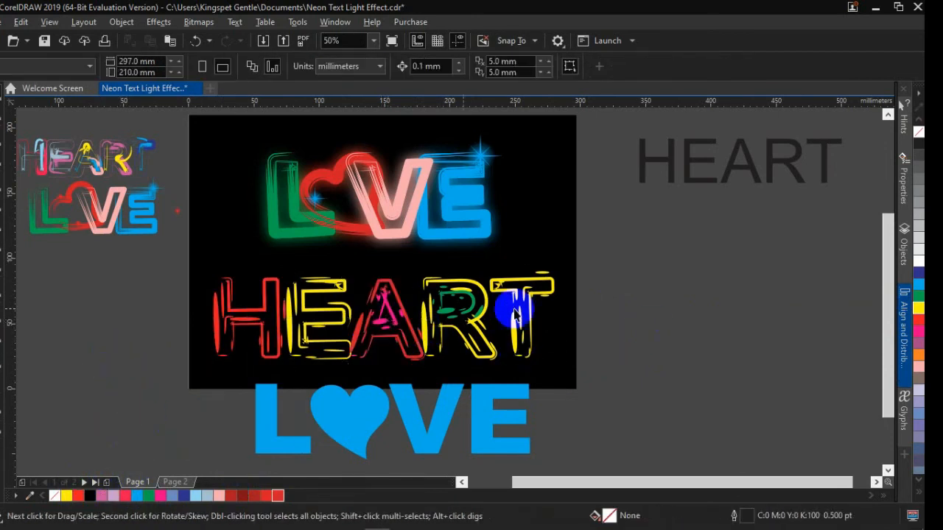